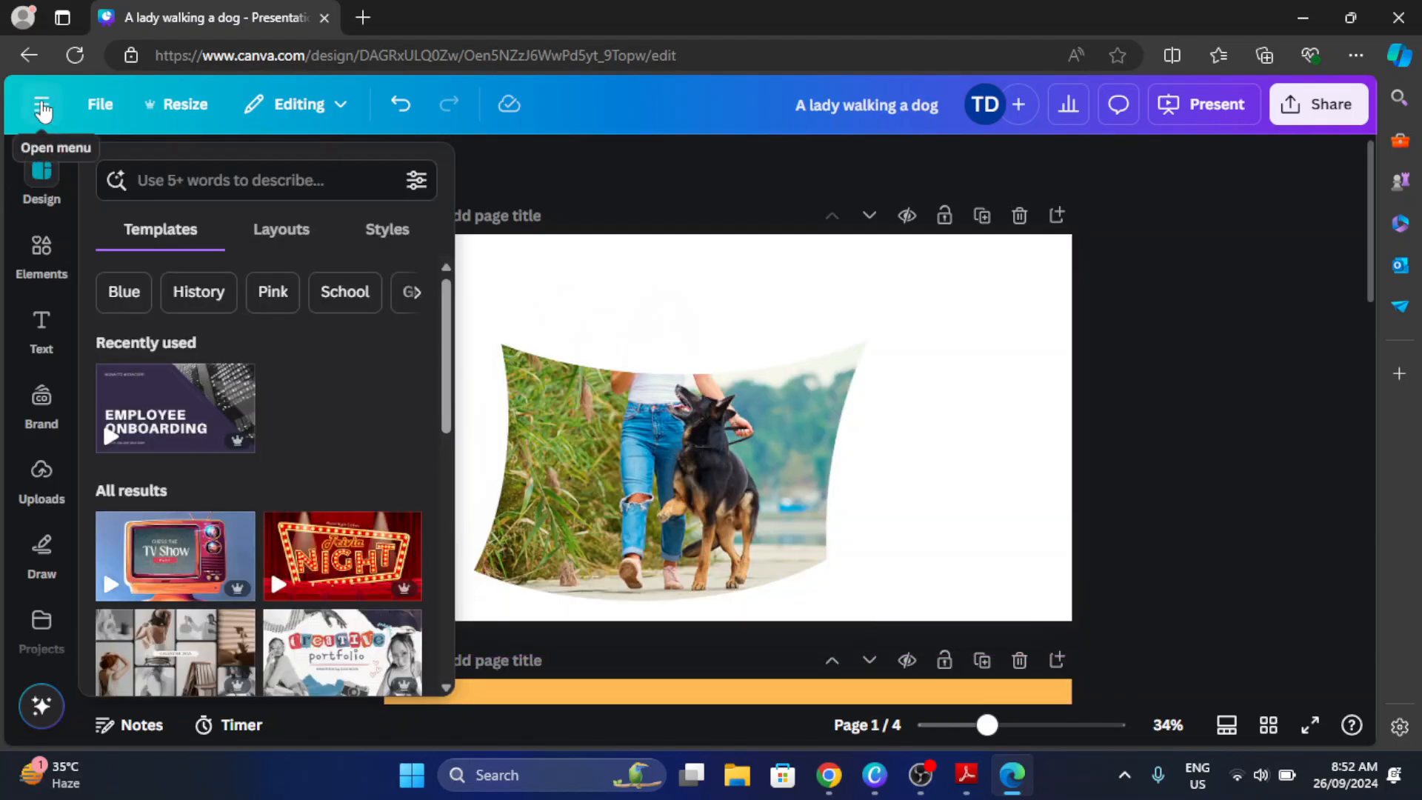
- Create a new blank Presentation (16:9) design
left_click(42, 107)
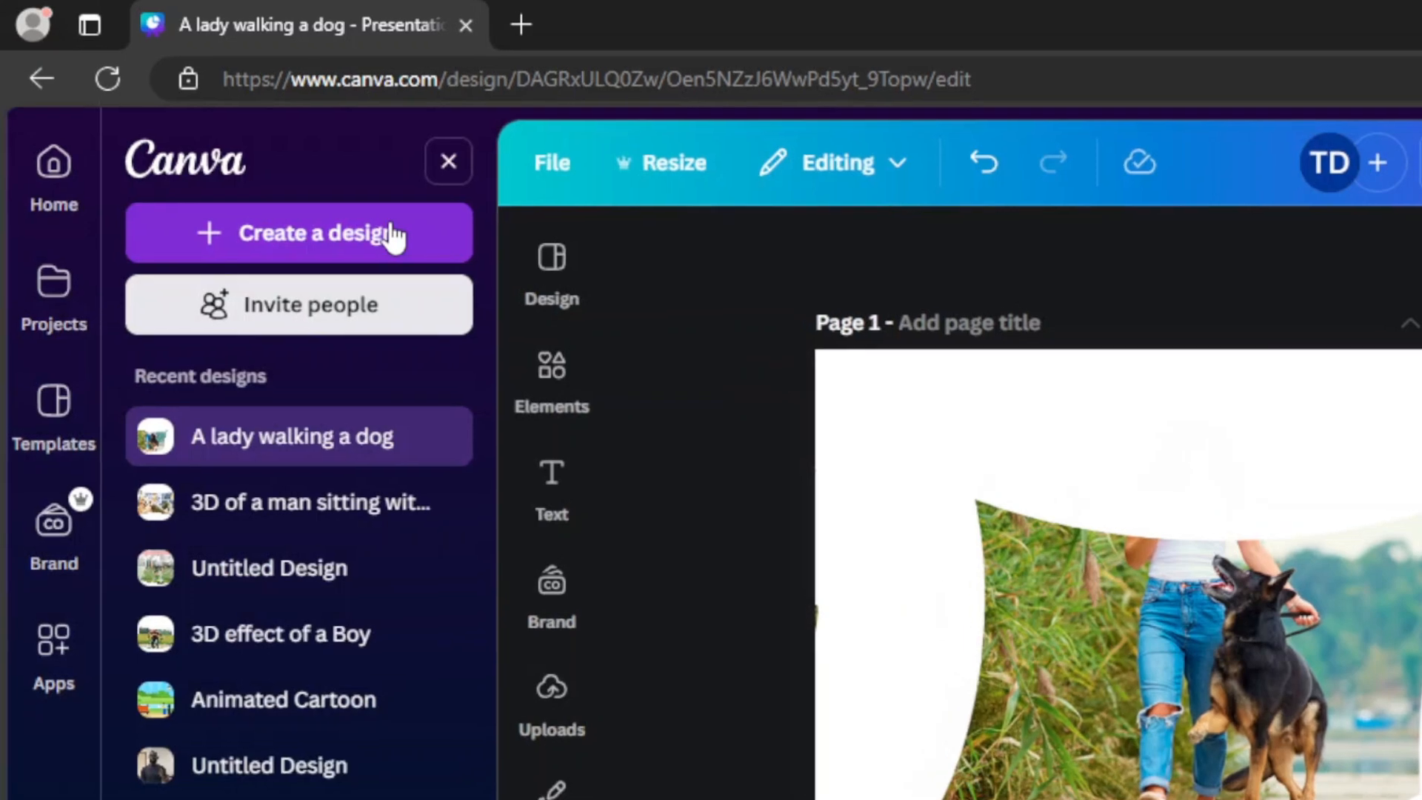
left_click(392, 234)
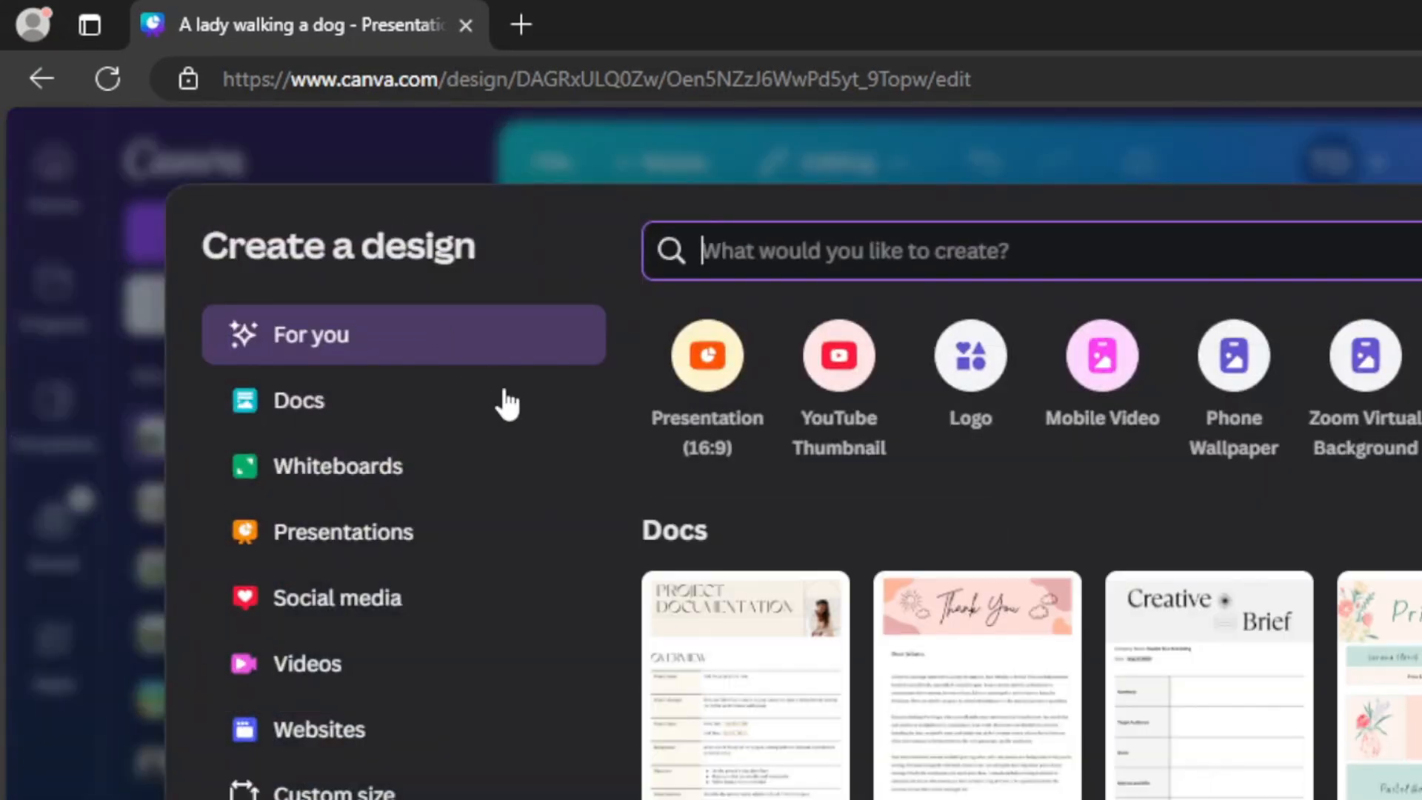
left_click(693, 381)
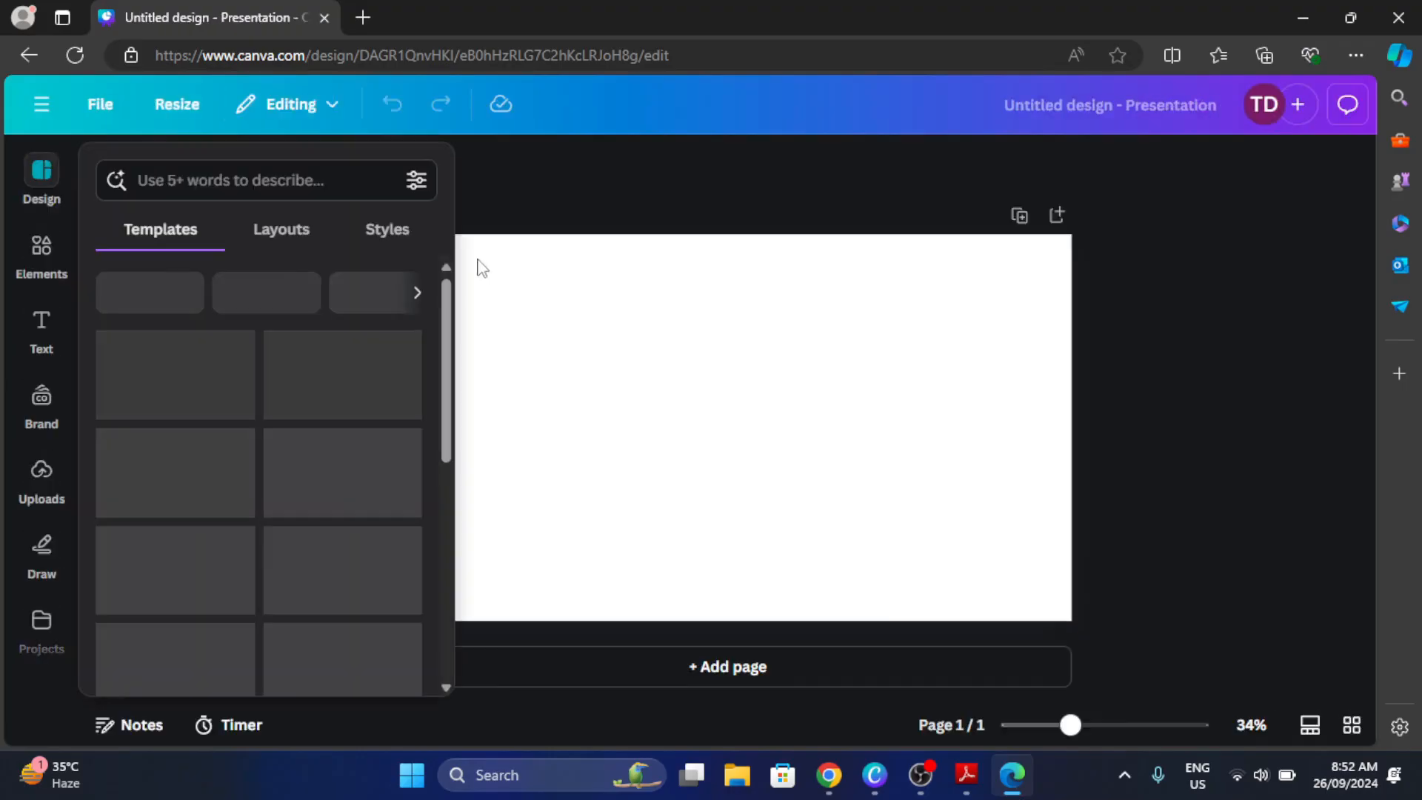
- Search the element photos for "Woman walking with dog"
left_click(41, 255)
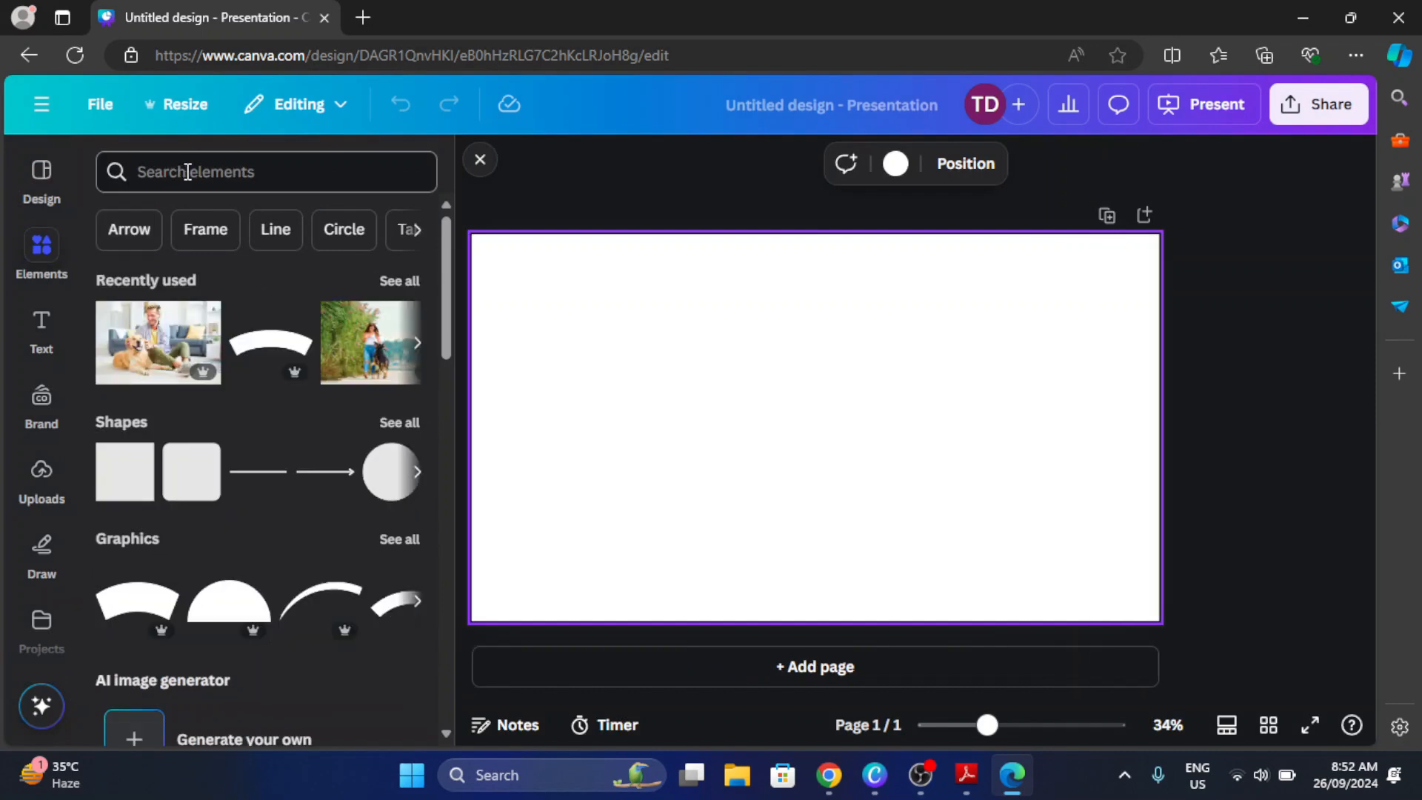
left_click(188, 172)
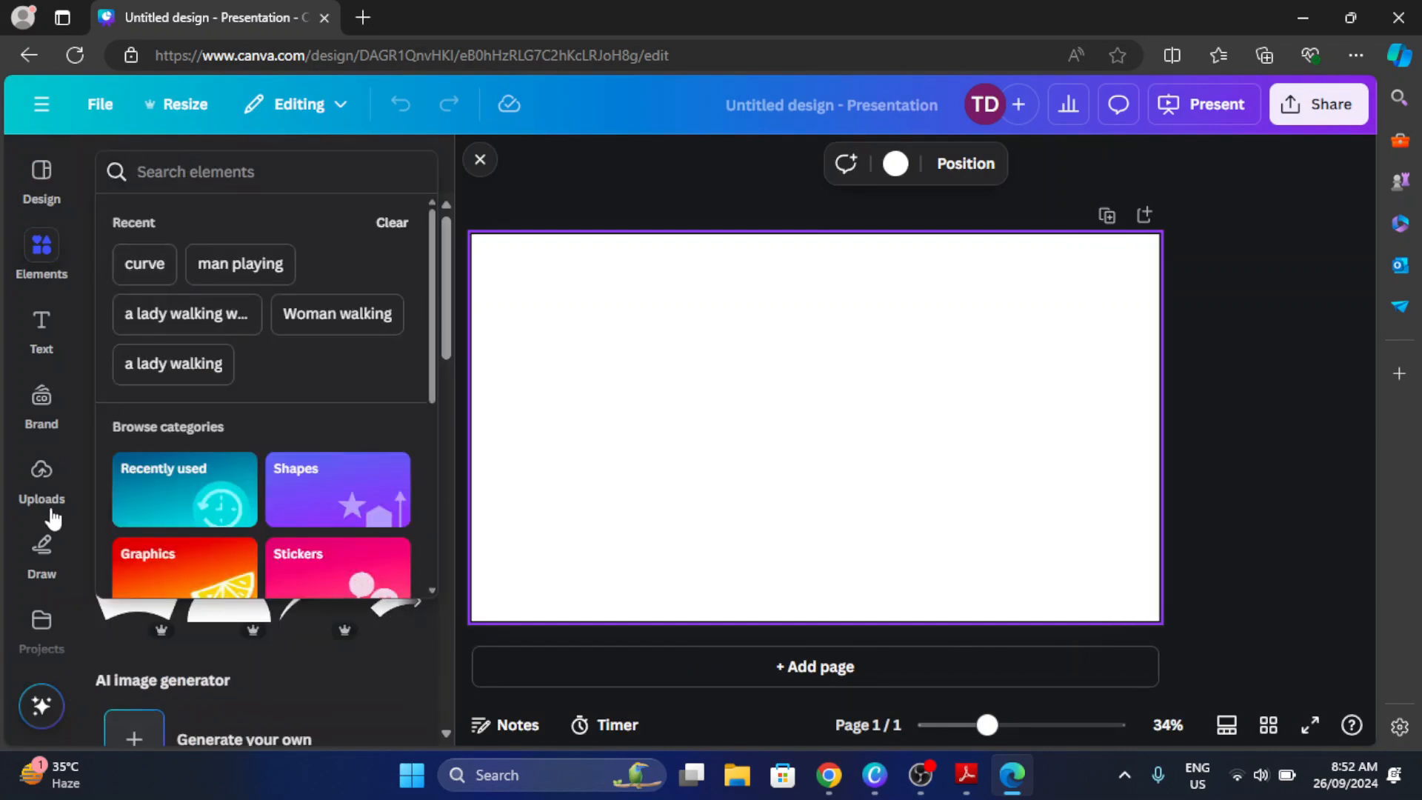
scroll(343, 553, "up", 2)
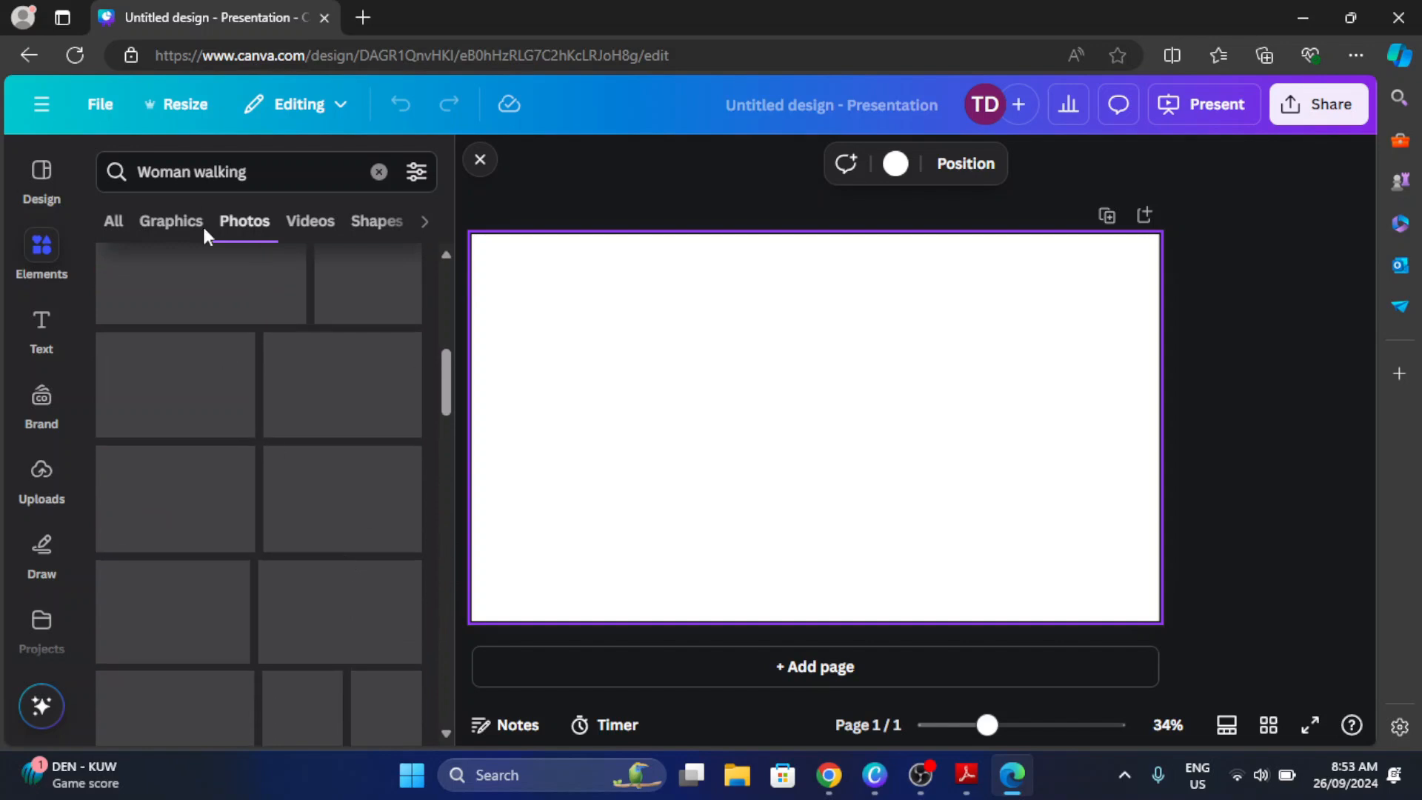
left_click(268, 168)
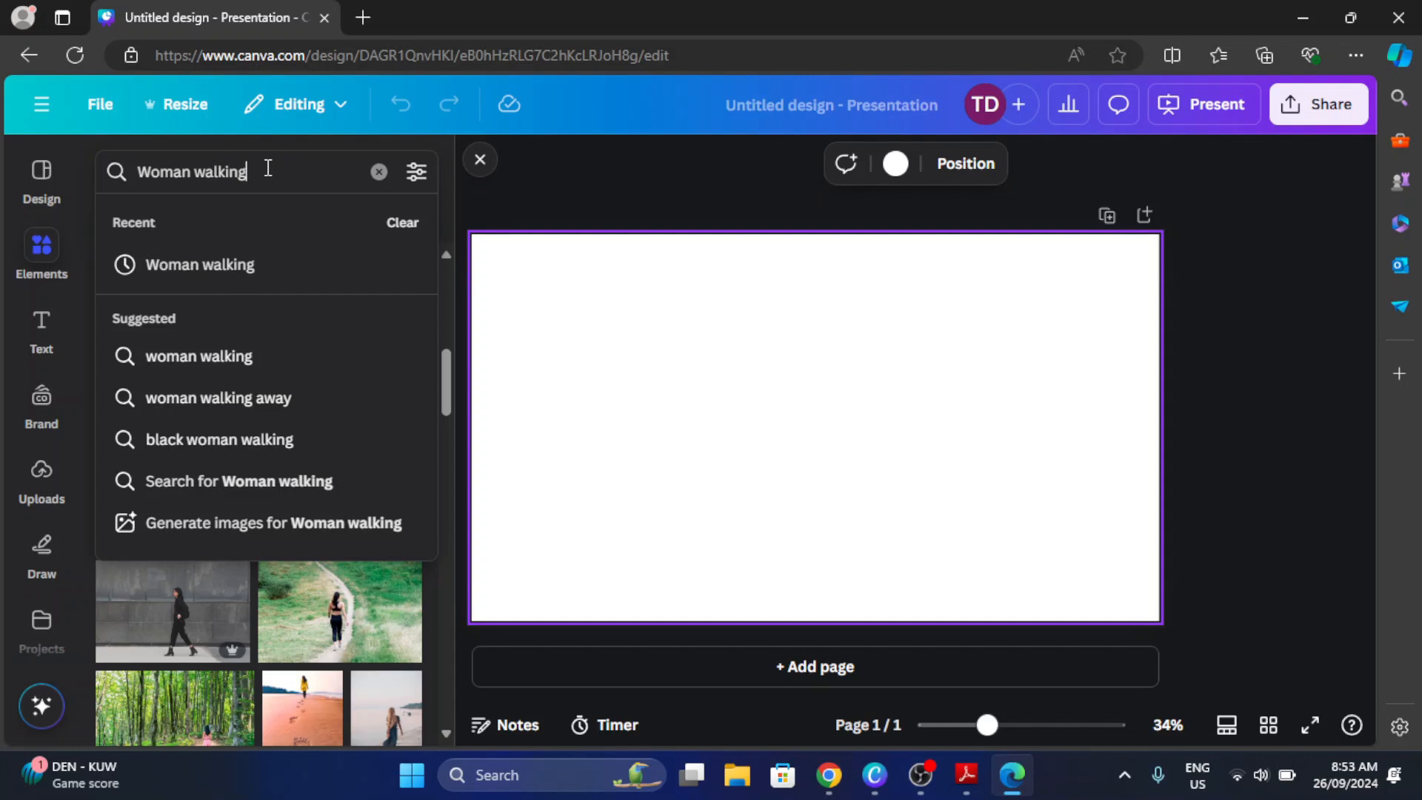
type("with dog")
key("Return")
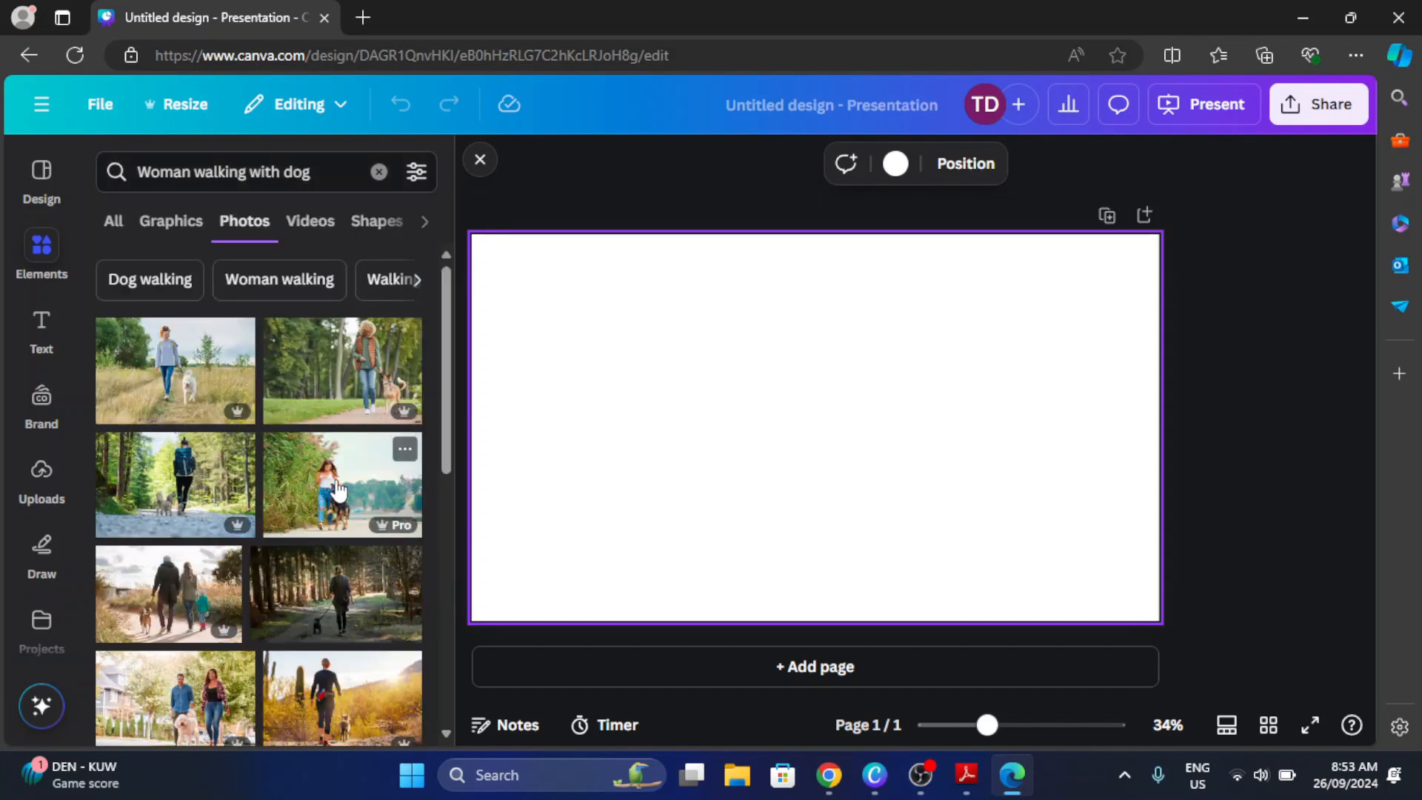
- Add the photo of the woman in jeans with the black dog by the lake to the page and clear the search
left_click(339, 483)
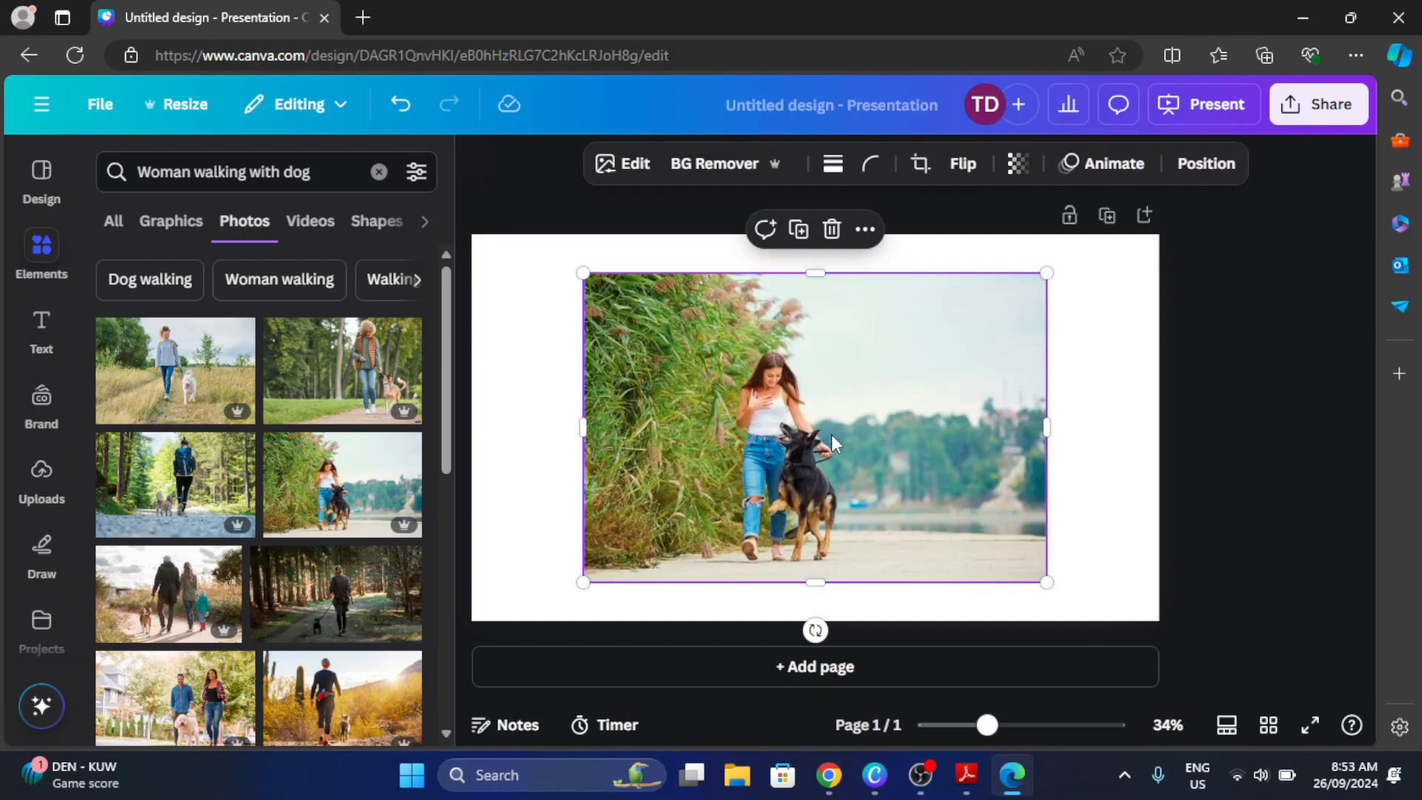
left_click(527, 444)
left_click(713, 403)
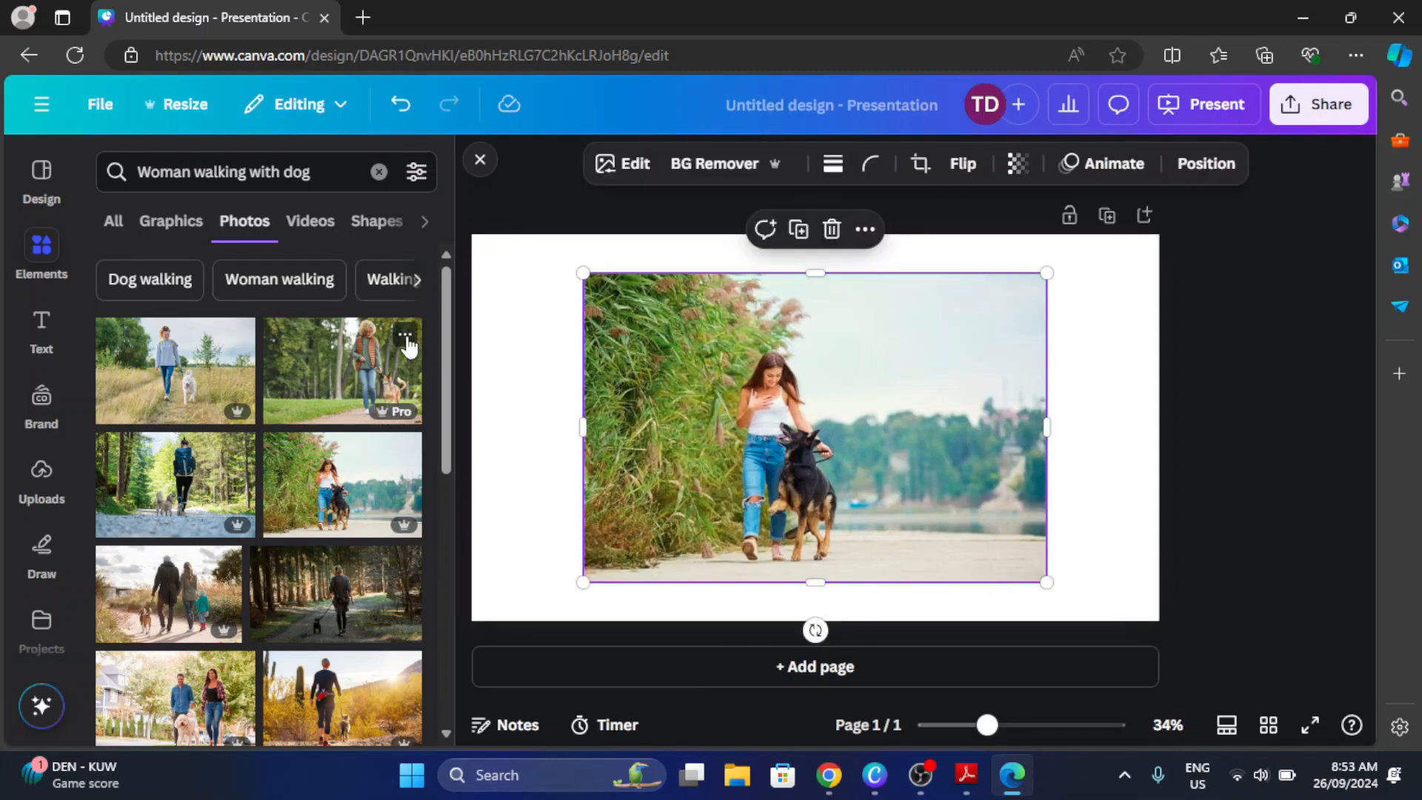
left_click(378, 172)
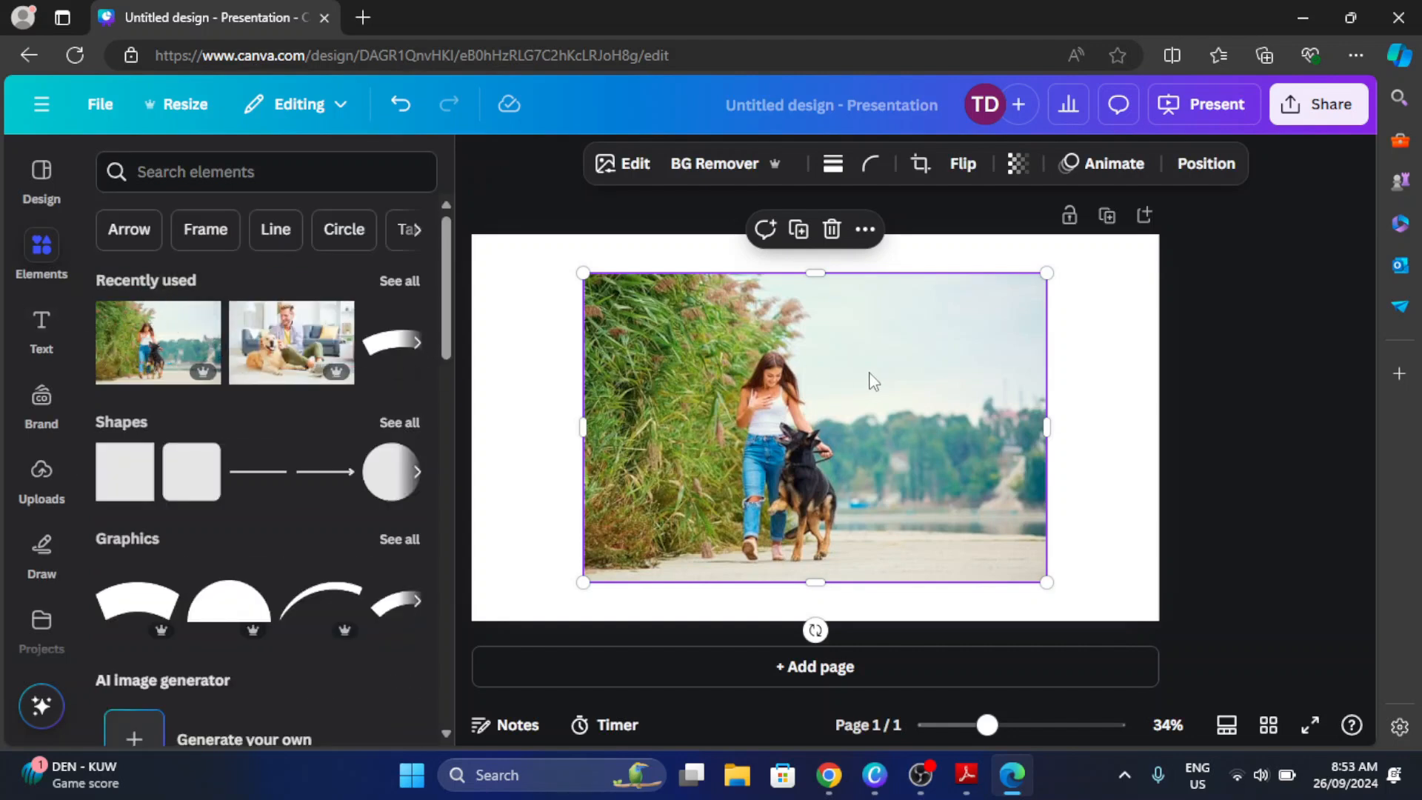
- Place the photo at the page's upper-left corner and enlarge it proportionally to span the full page width
left_click_drag(821, 390, 708, 352)
left_click_drag(936, 544, 1149, 593)
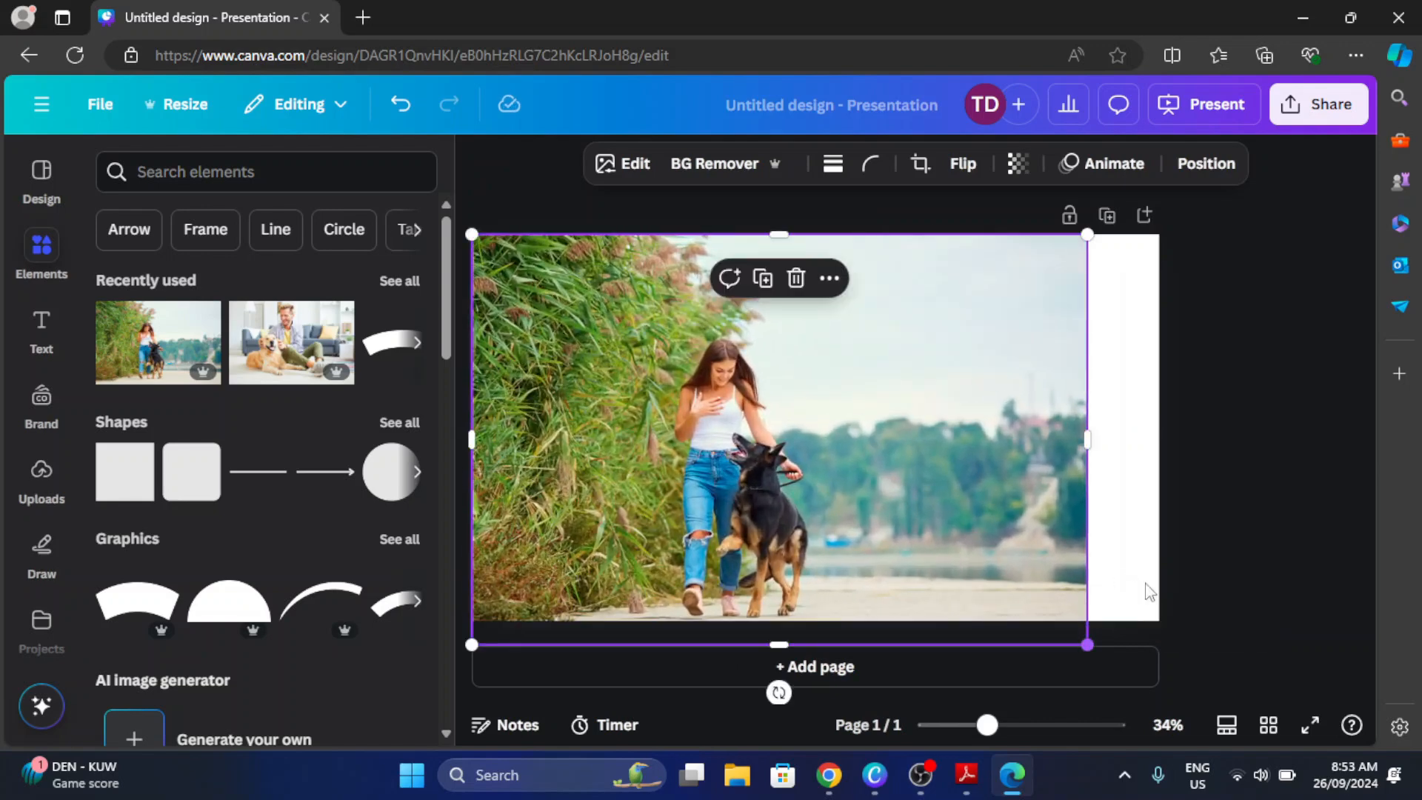
left_click(1226, 725)
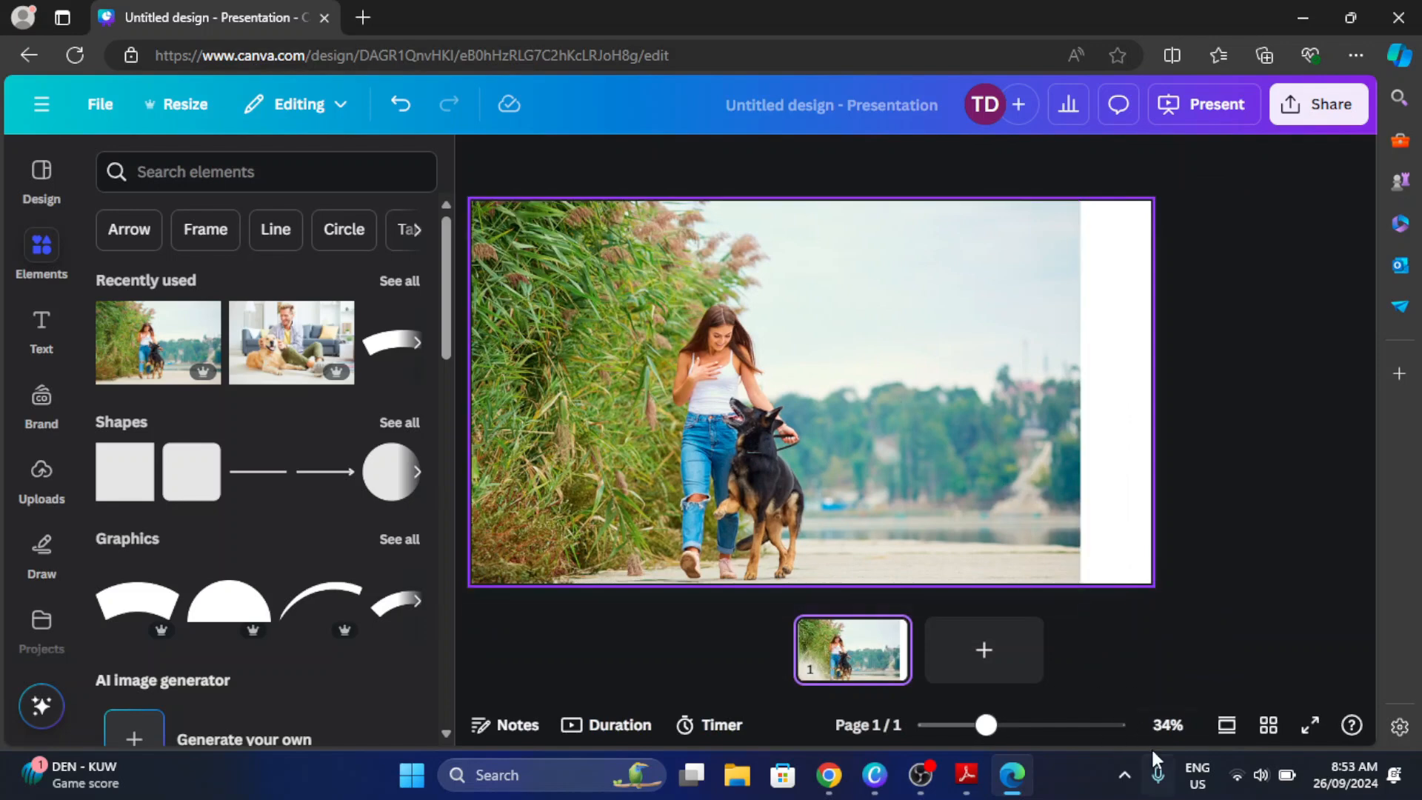
left_click(1168, 725)
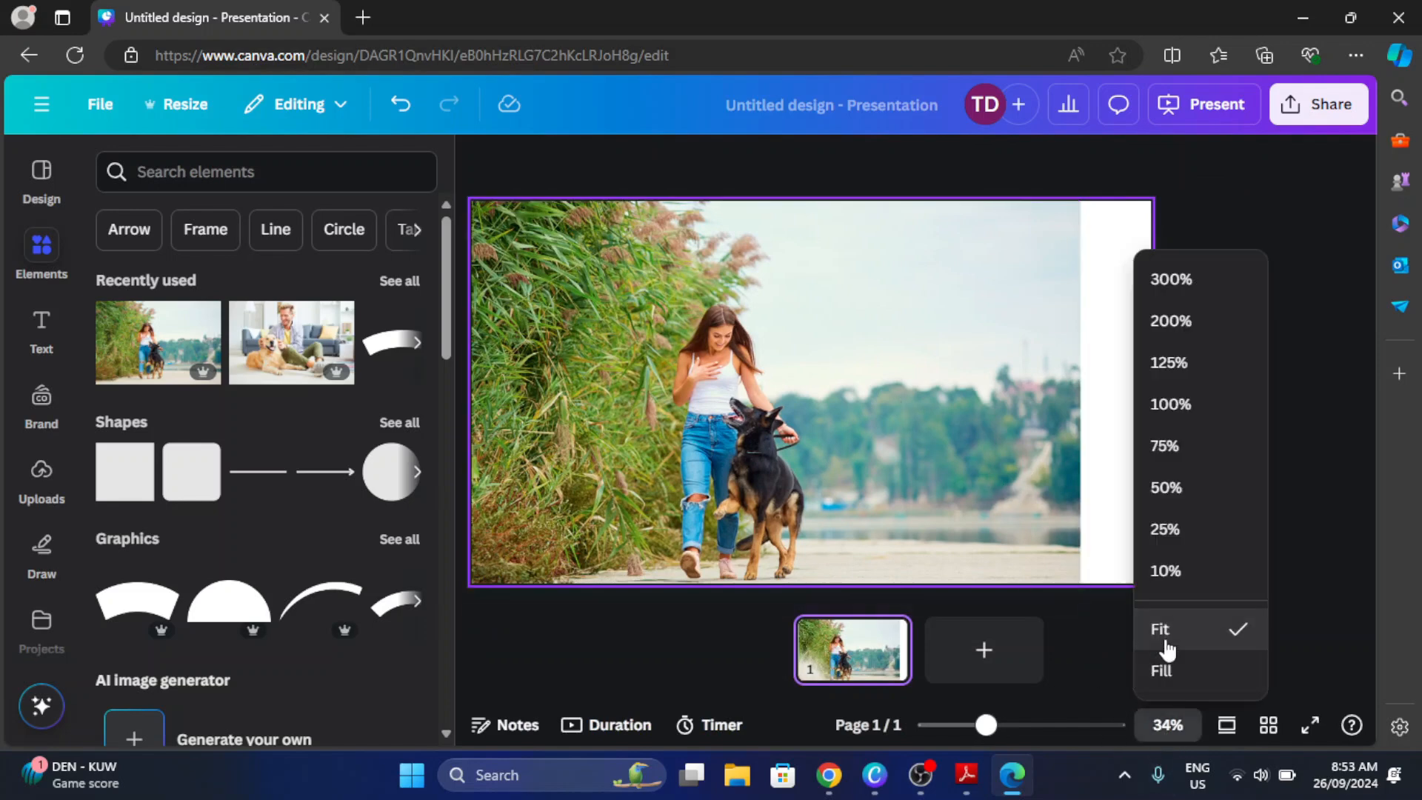
left_click(1166, 529)
left_click(827, 389)
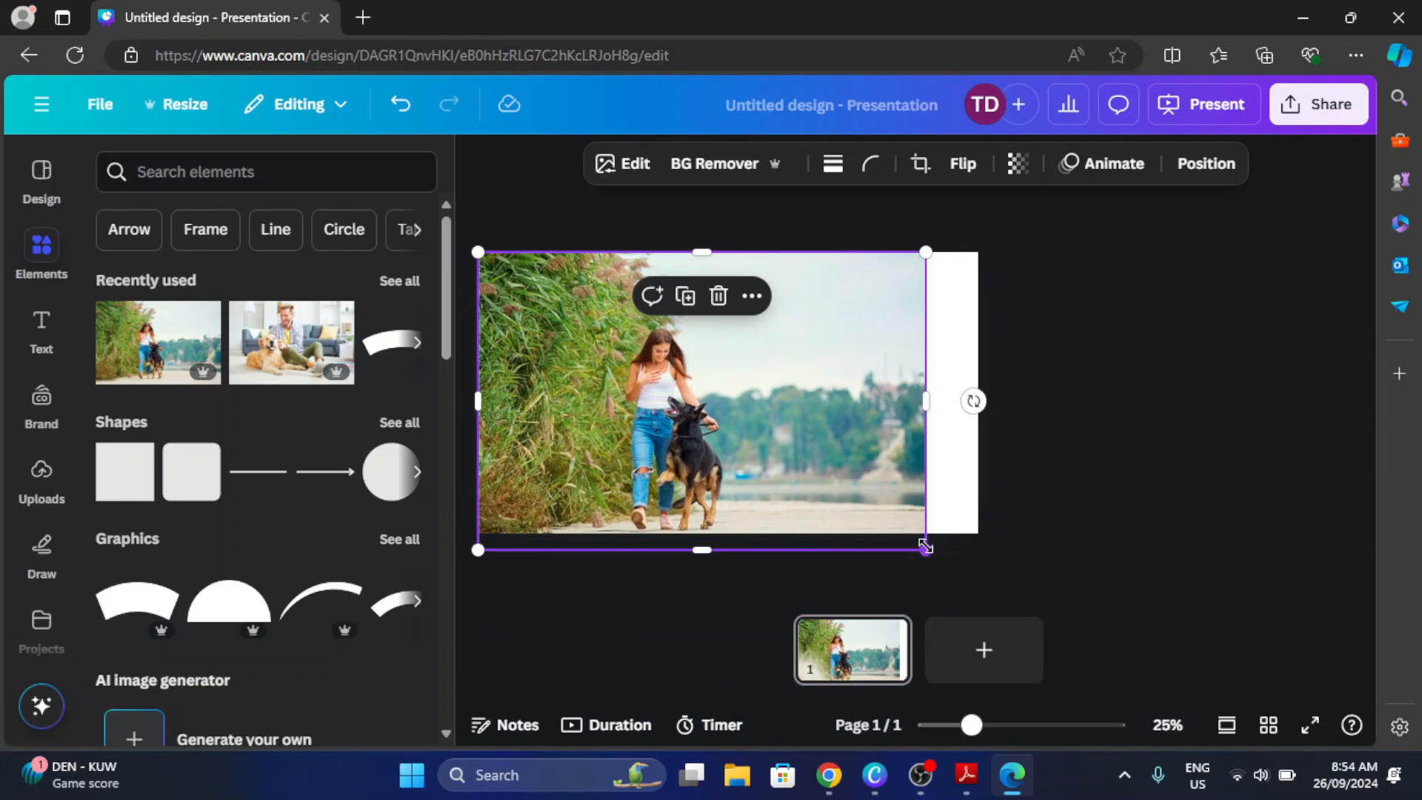
left_click_drag(925, 549, 1001, 551)
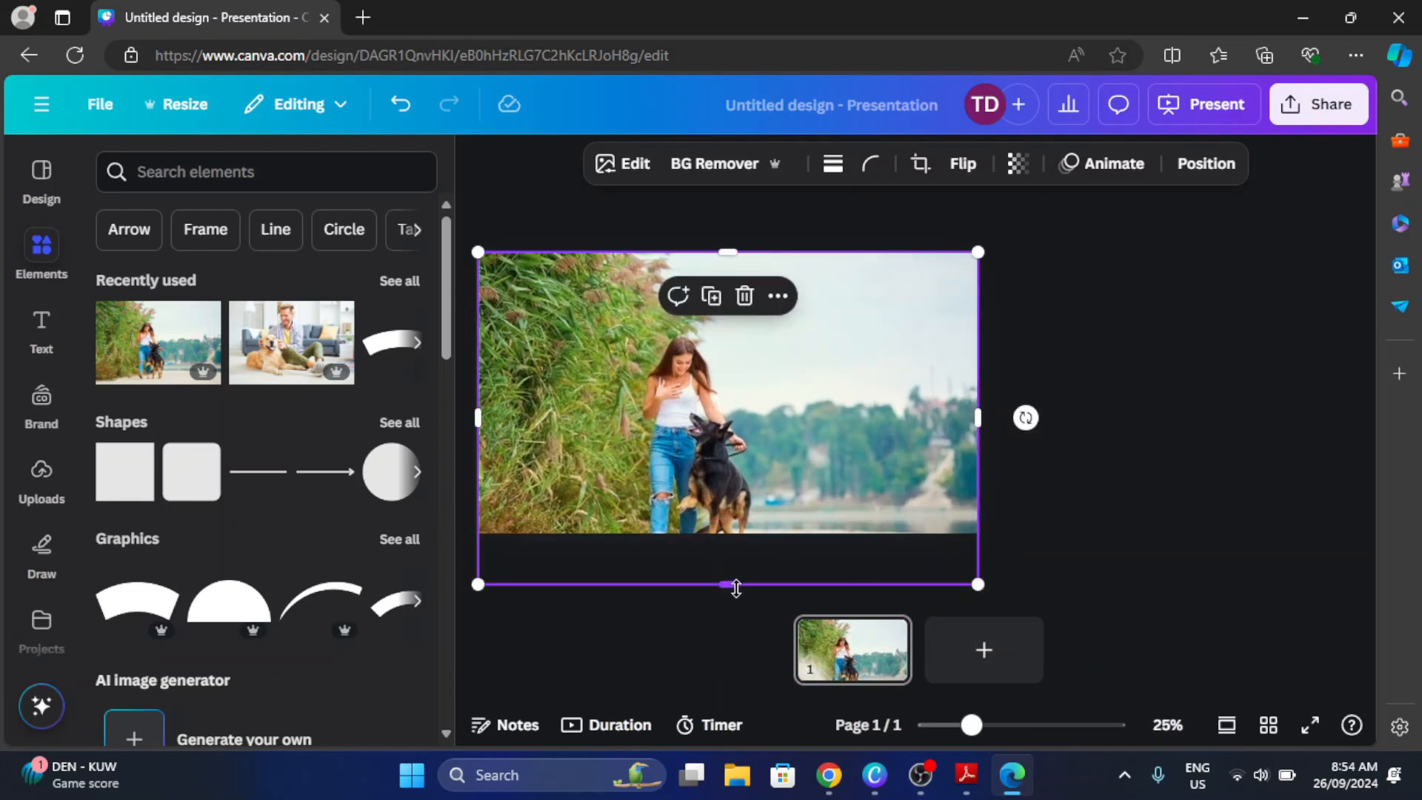
- Crop and shift the photo so it exactly fills the page with the woman and dog fully in frame
left_click_drag(733, 574, 731, 533)
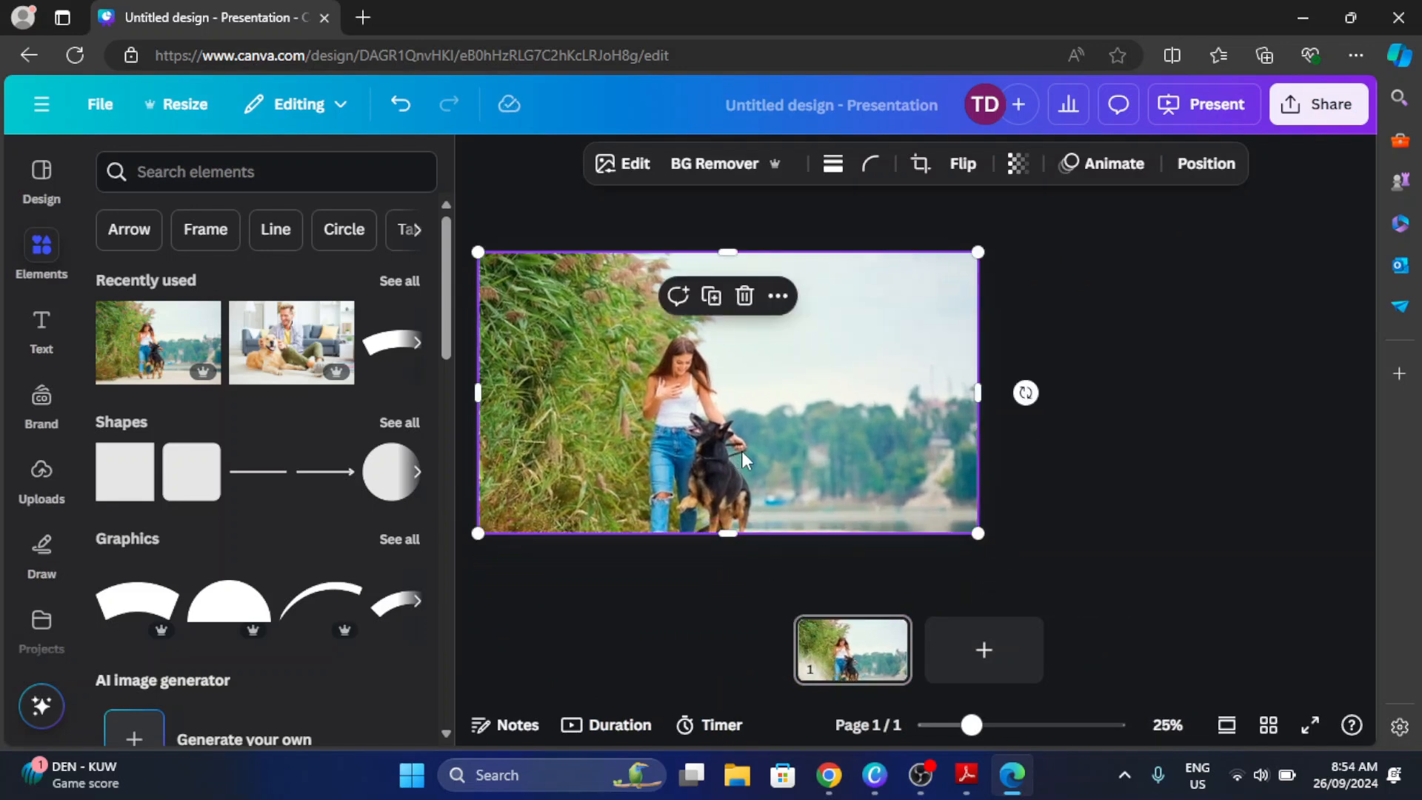
left_click_drag(740, 451, 741, 408)
left_click_drag(726, 490, 728, 533)
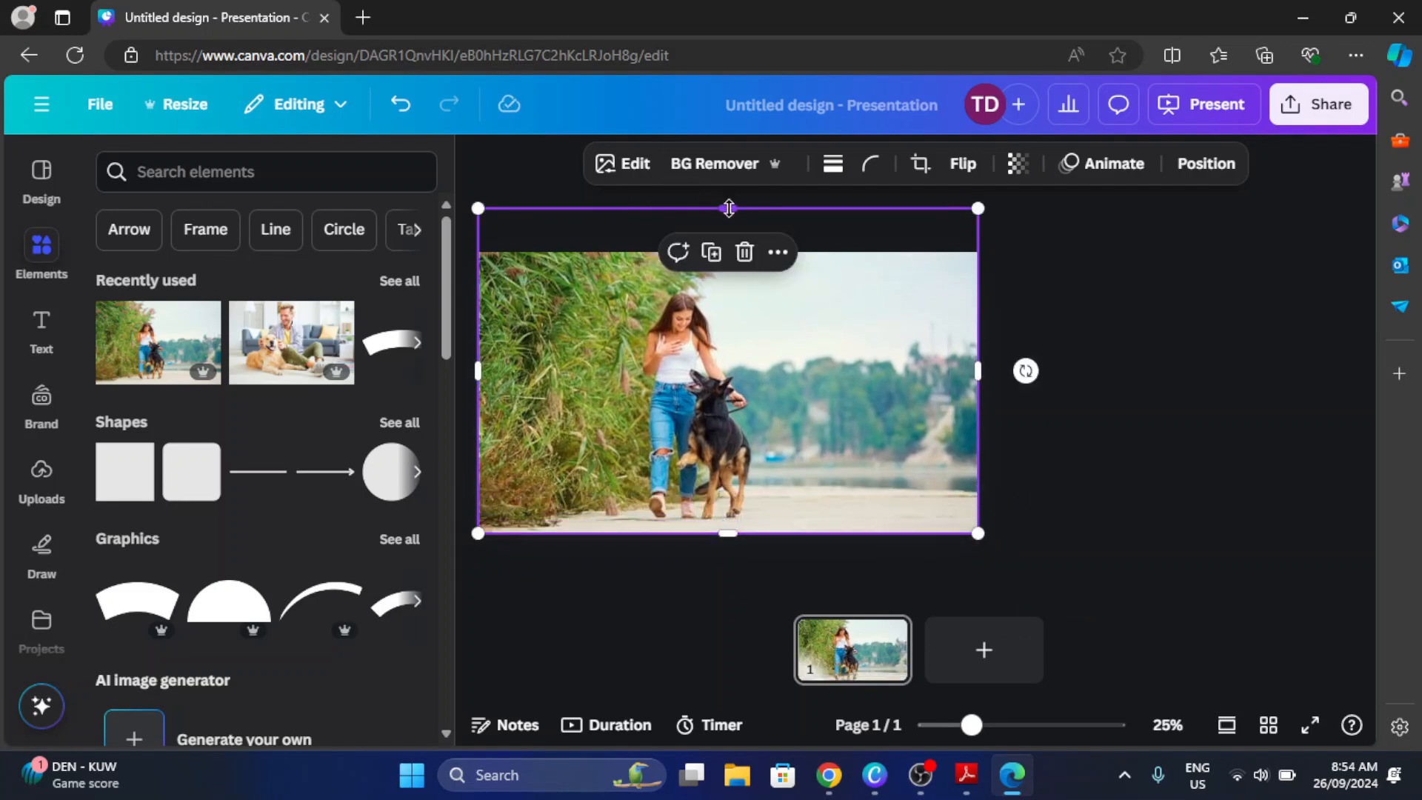
left_click_drag(728, 209, 726, 243)
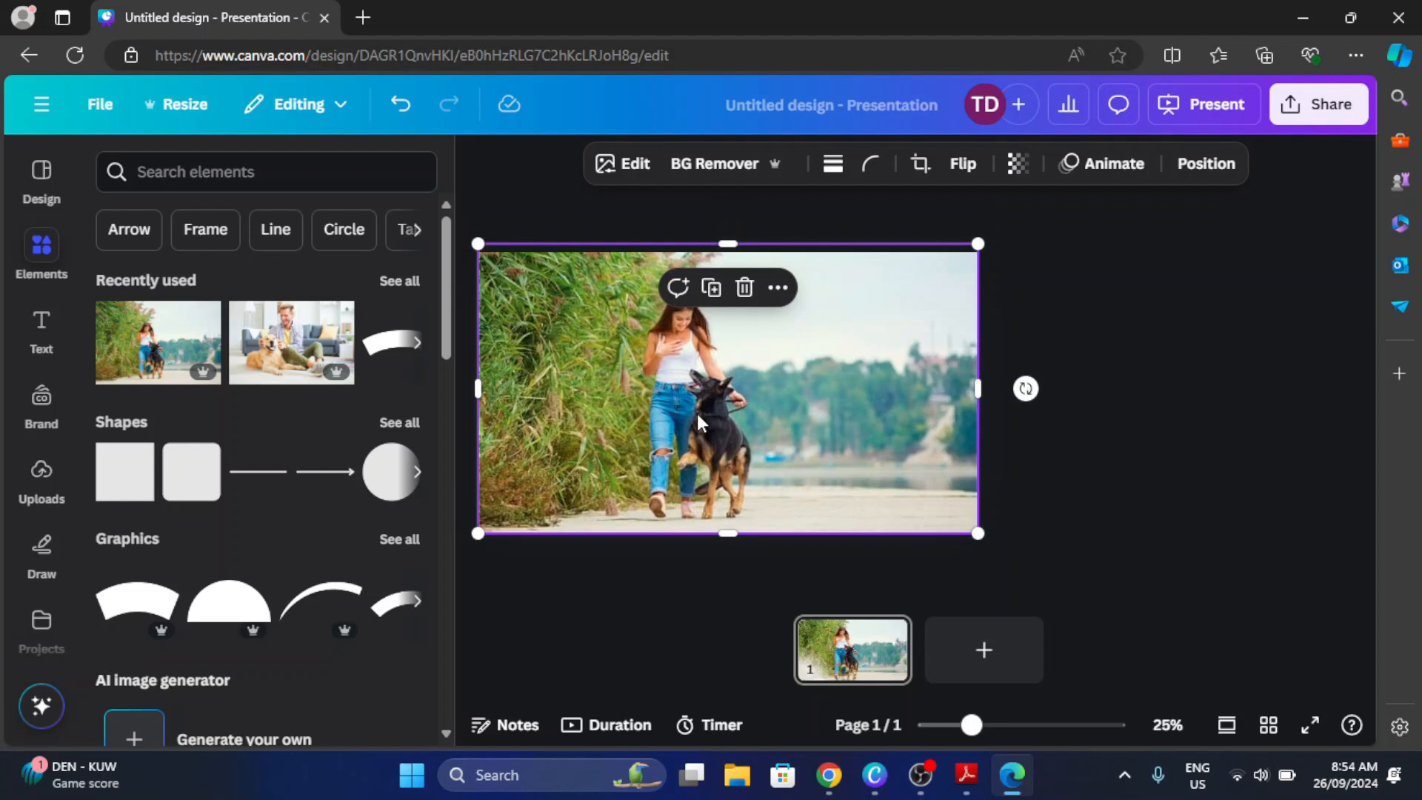
left_click_drag(696, 413, 696, 404)
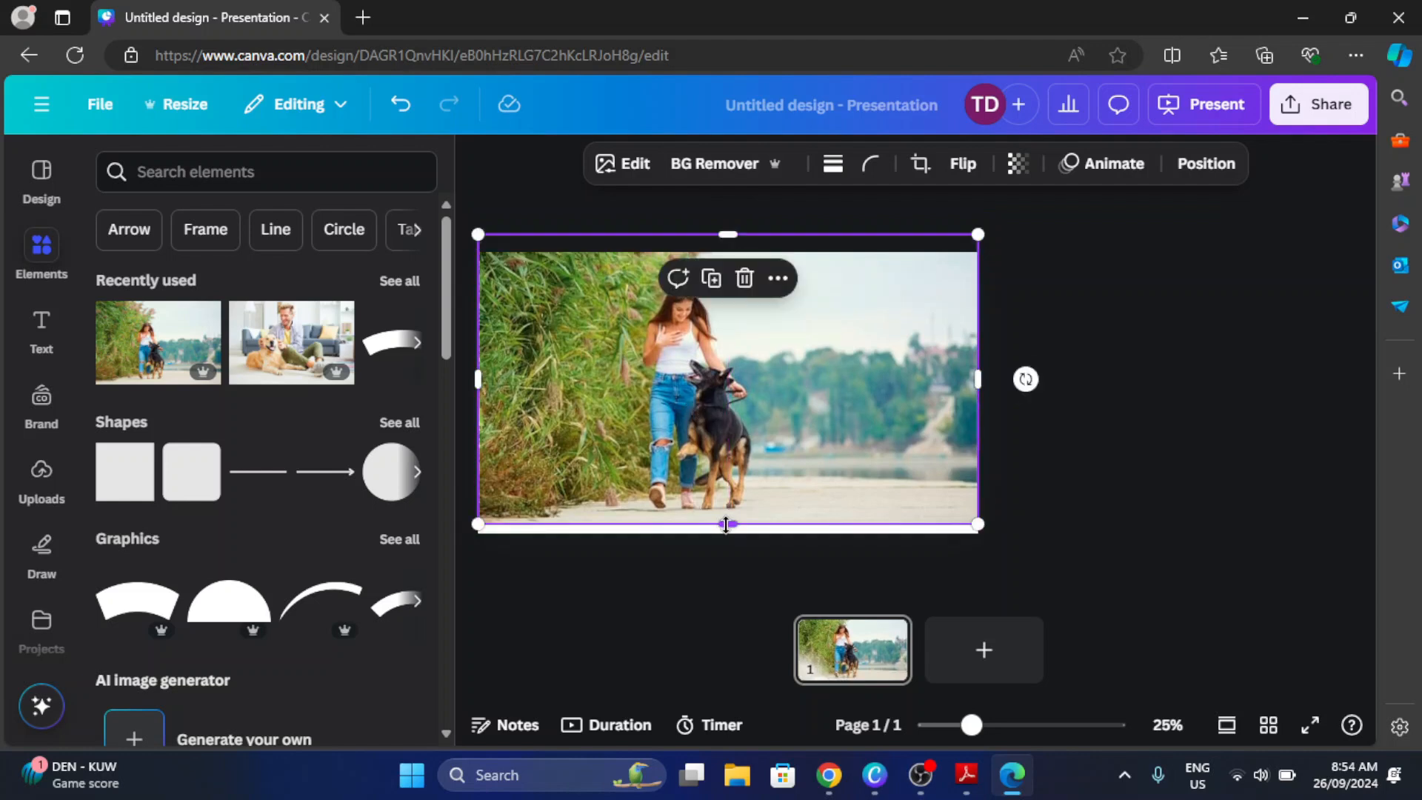
left_click_drag(726, 524, 726, 533)
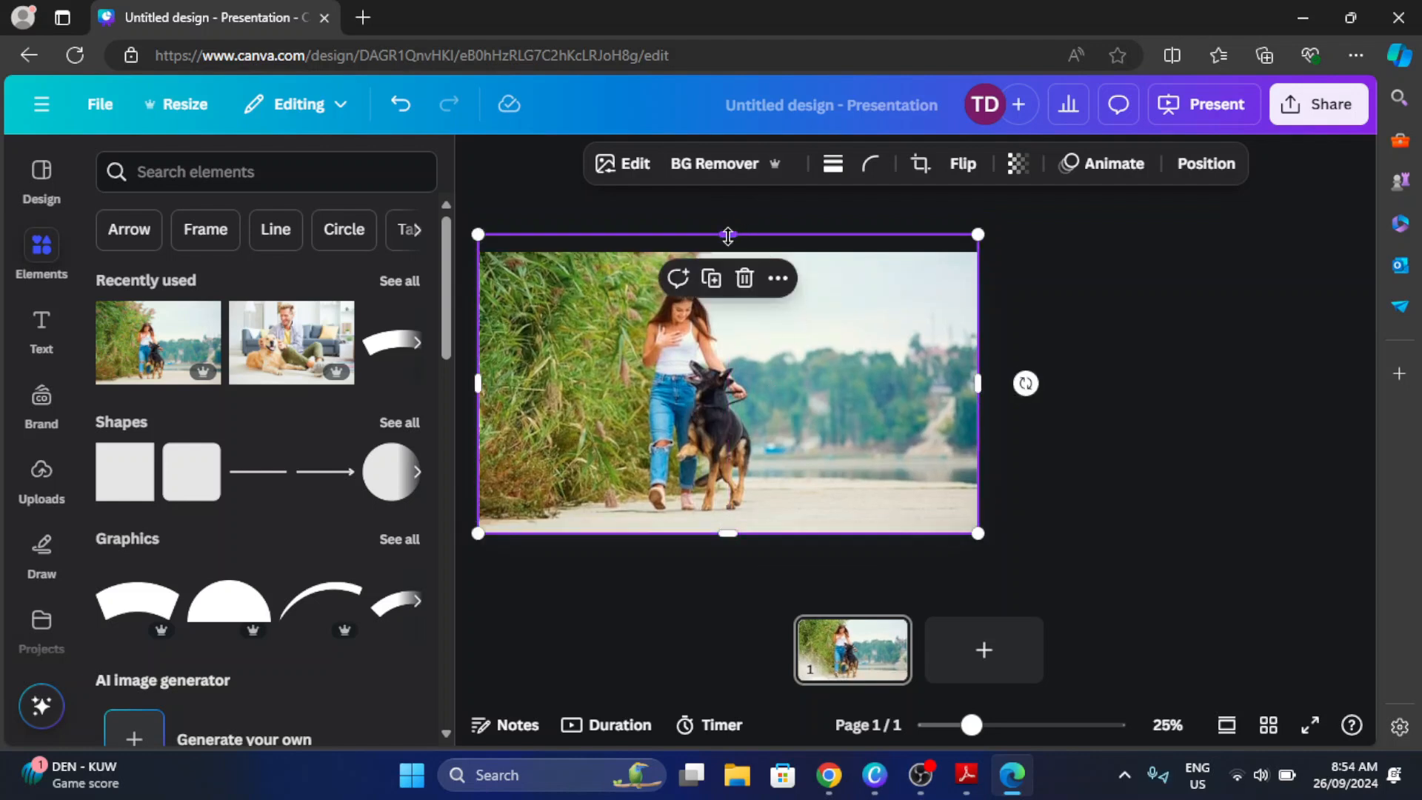
left_click_drag(728, 235, 728, 253)
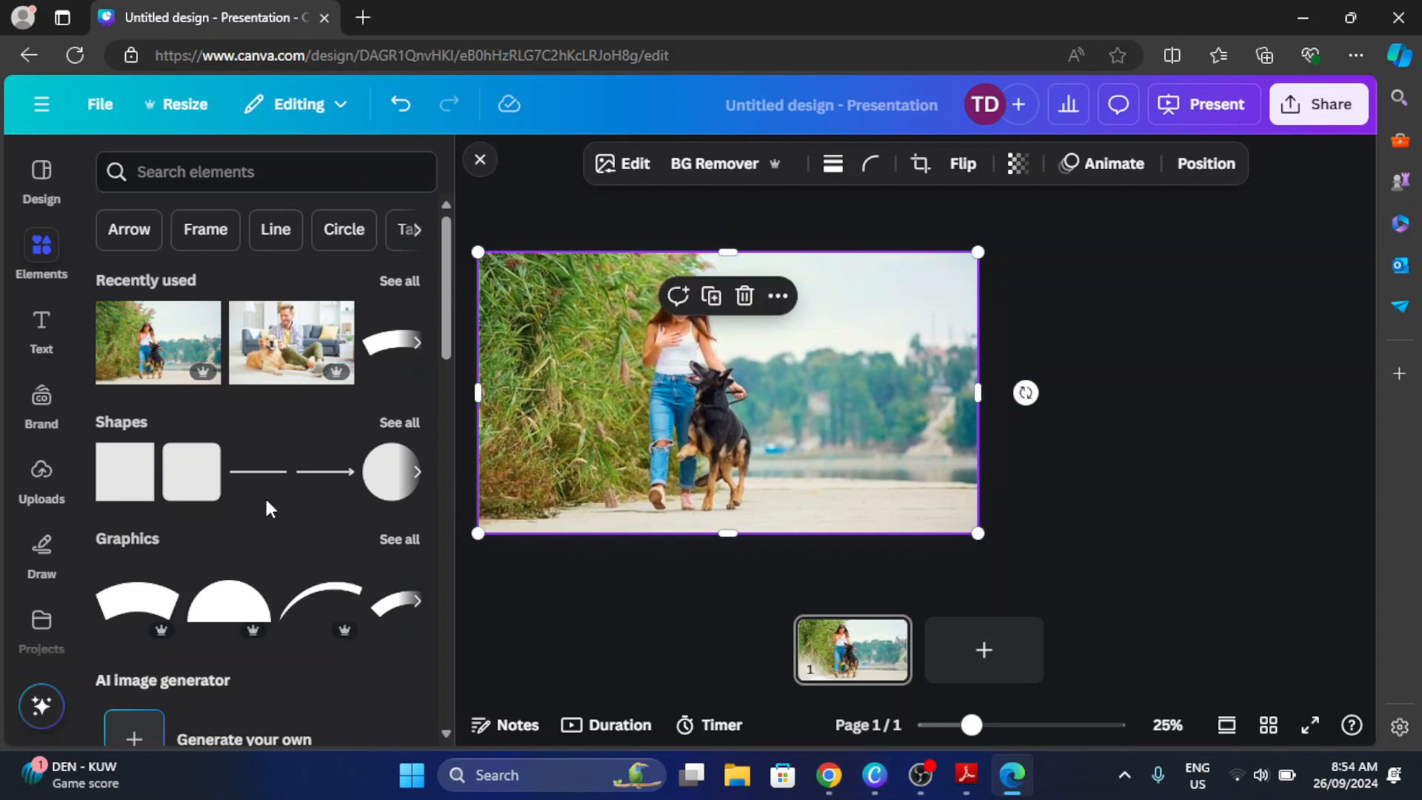
- Search the elements for "curve" and place the thick arc graphic over the woman's upper body
left_click(237, 178)
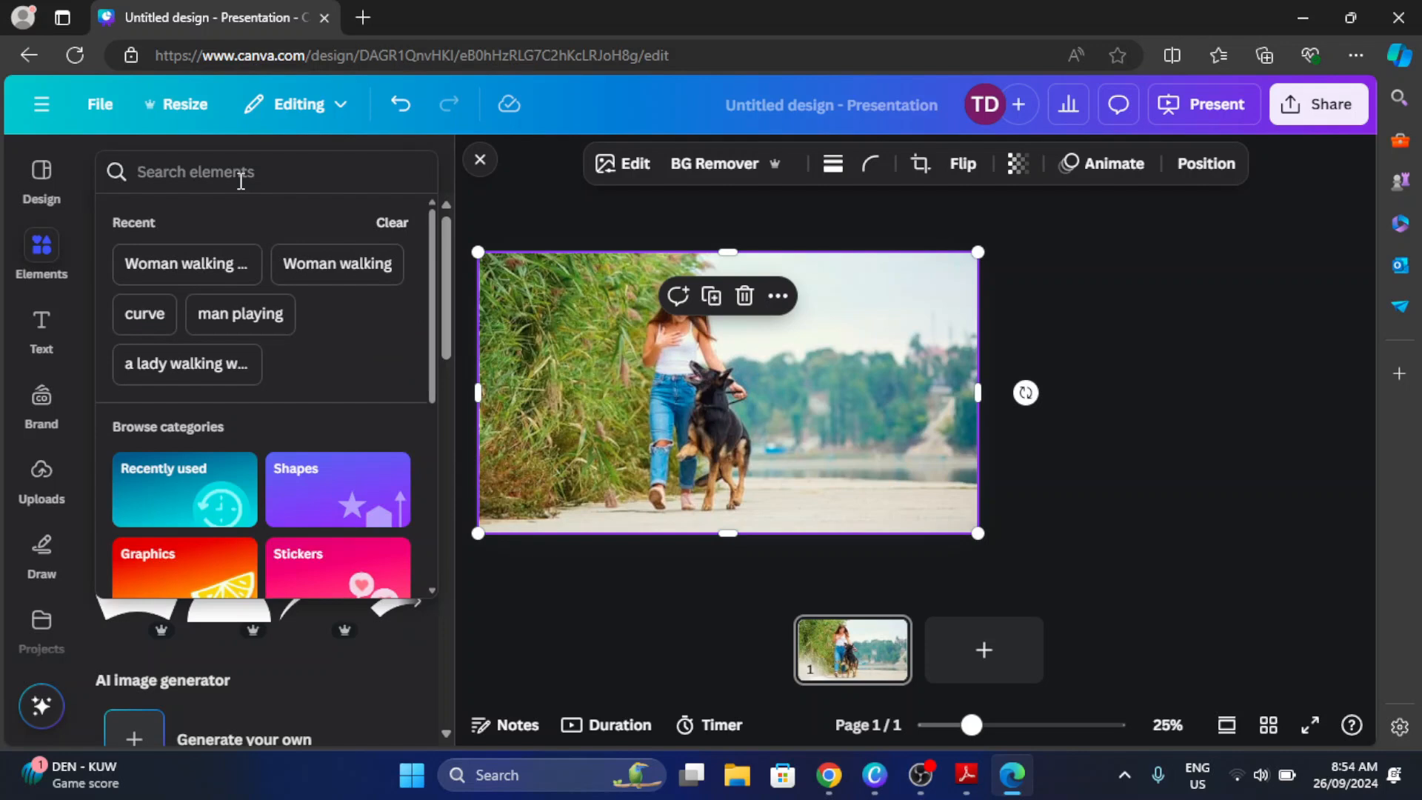
type("curve")
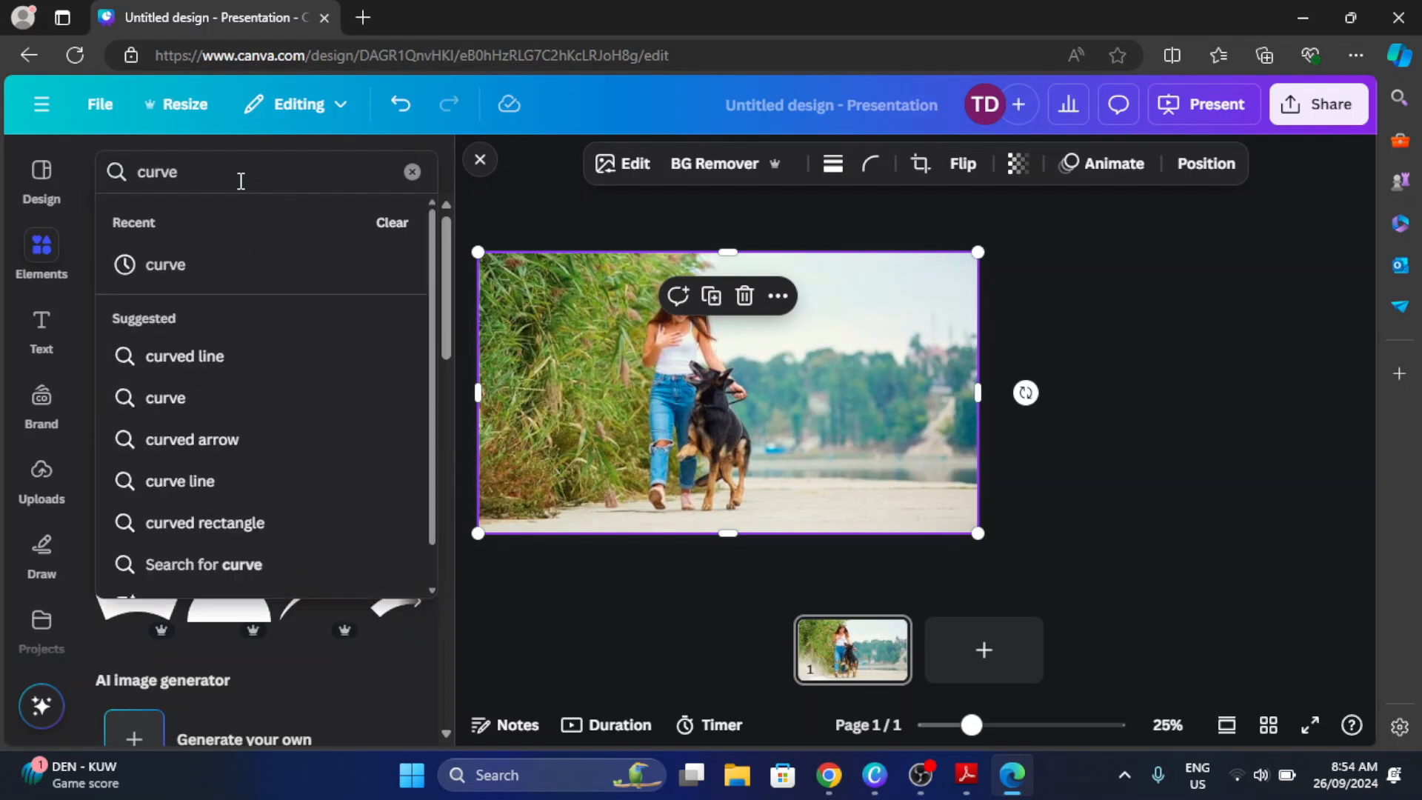
key("Return")
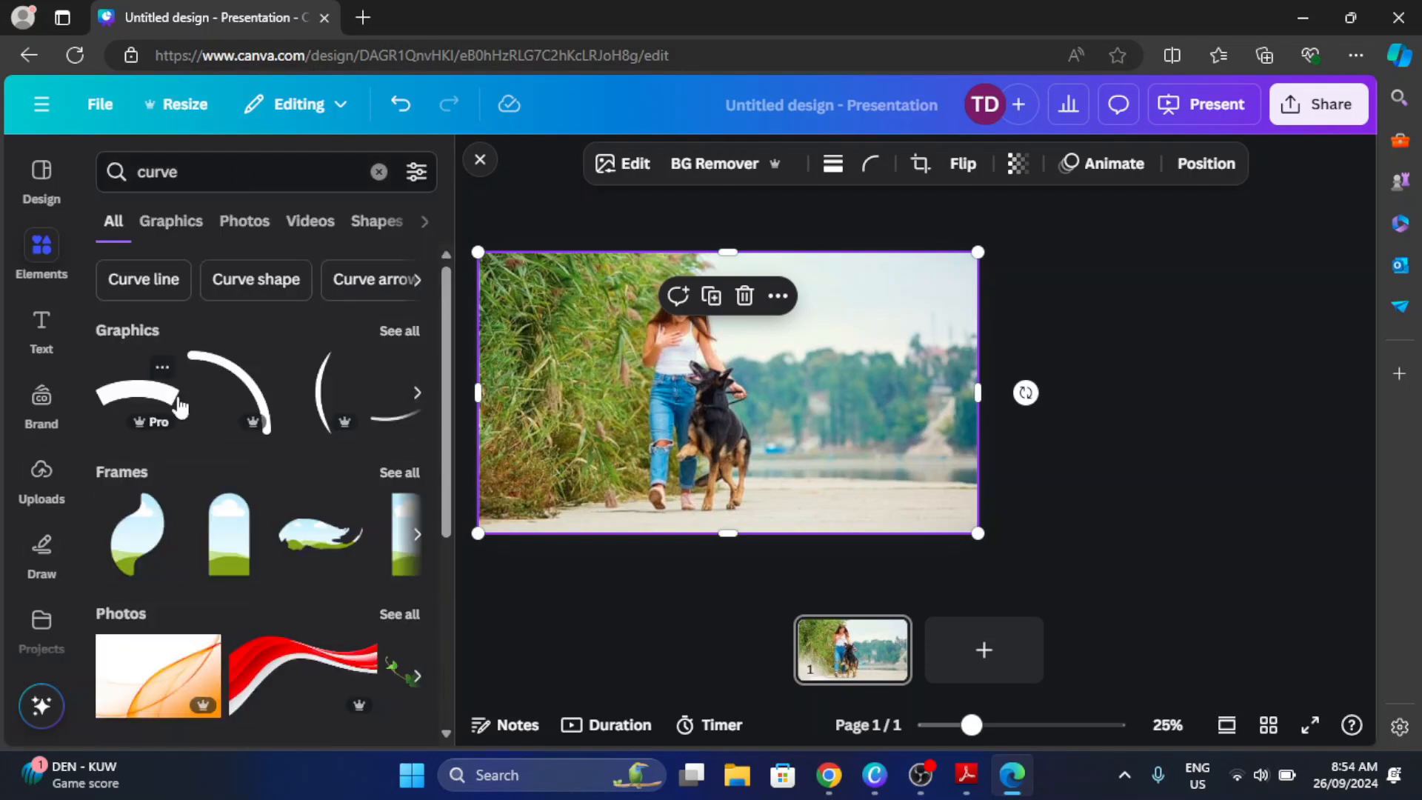
mouse_move(111, 413)
left_click_drag(136, 400, 692, 346)
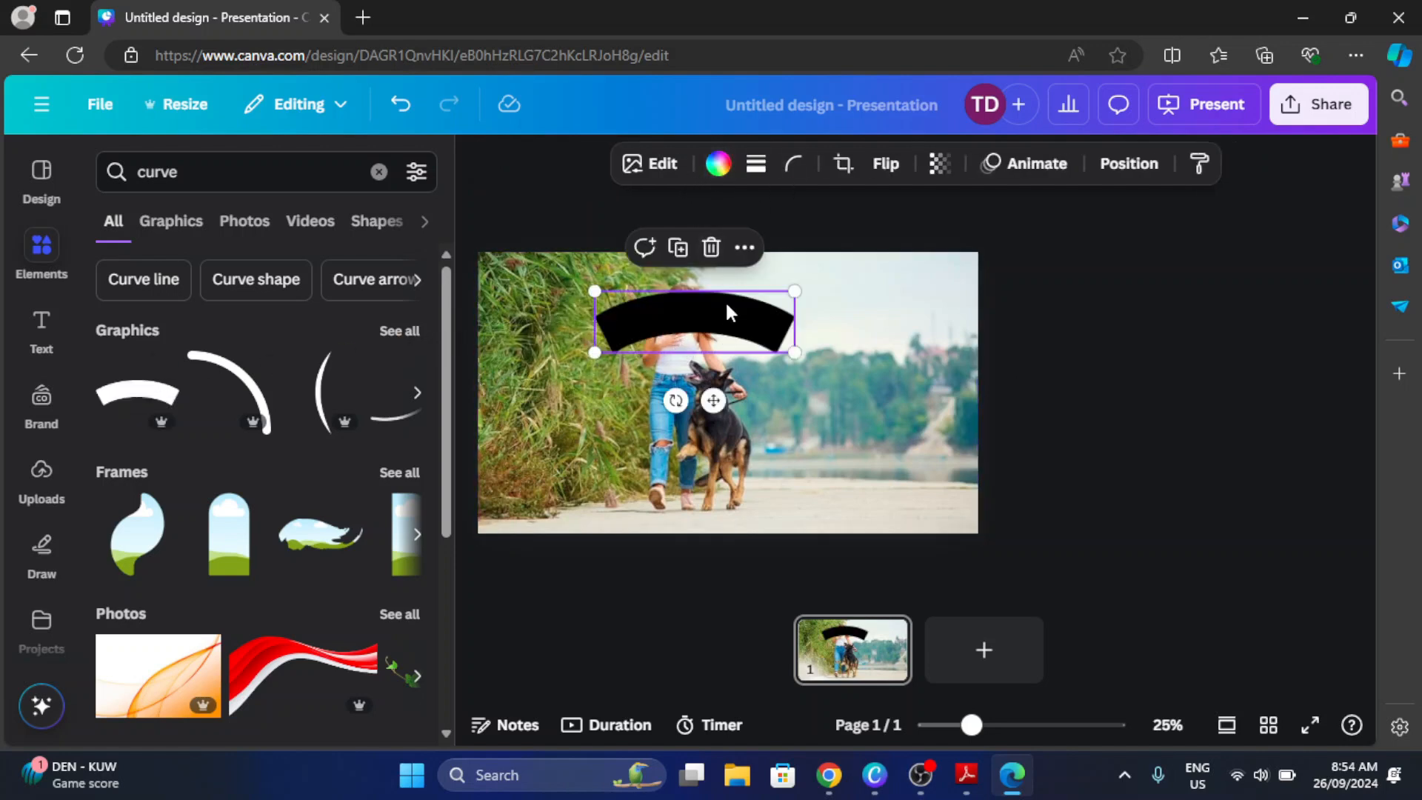
- Colour the arc white and enlarge it to cover the upper middle of the photo, against the page's top edge
left_click(718, 163)
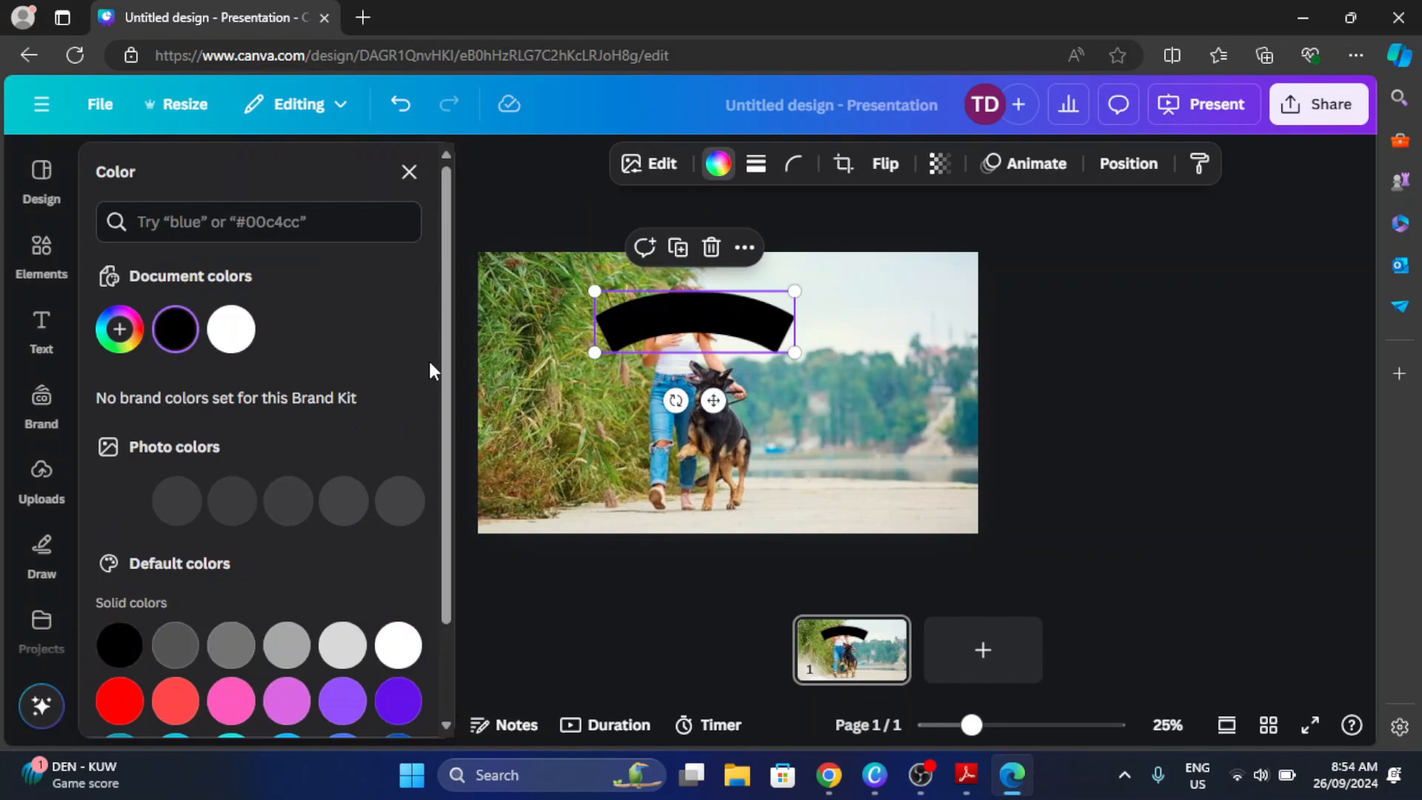
left_click(230, 329)
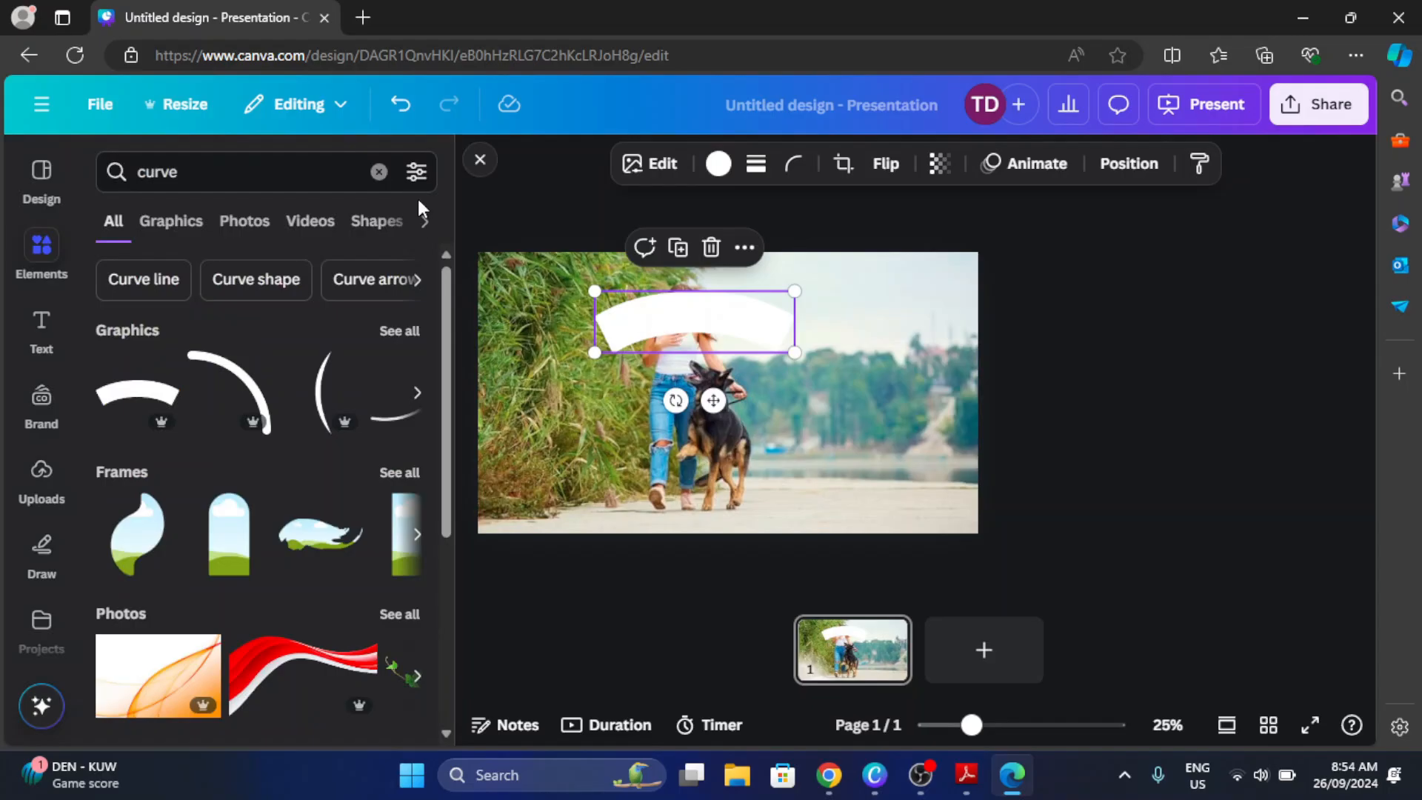
left_click_drag(702, 323, 728, 346)
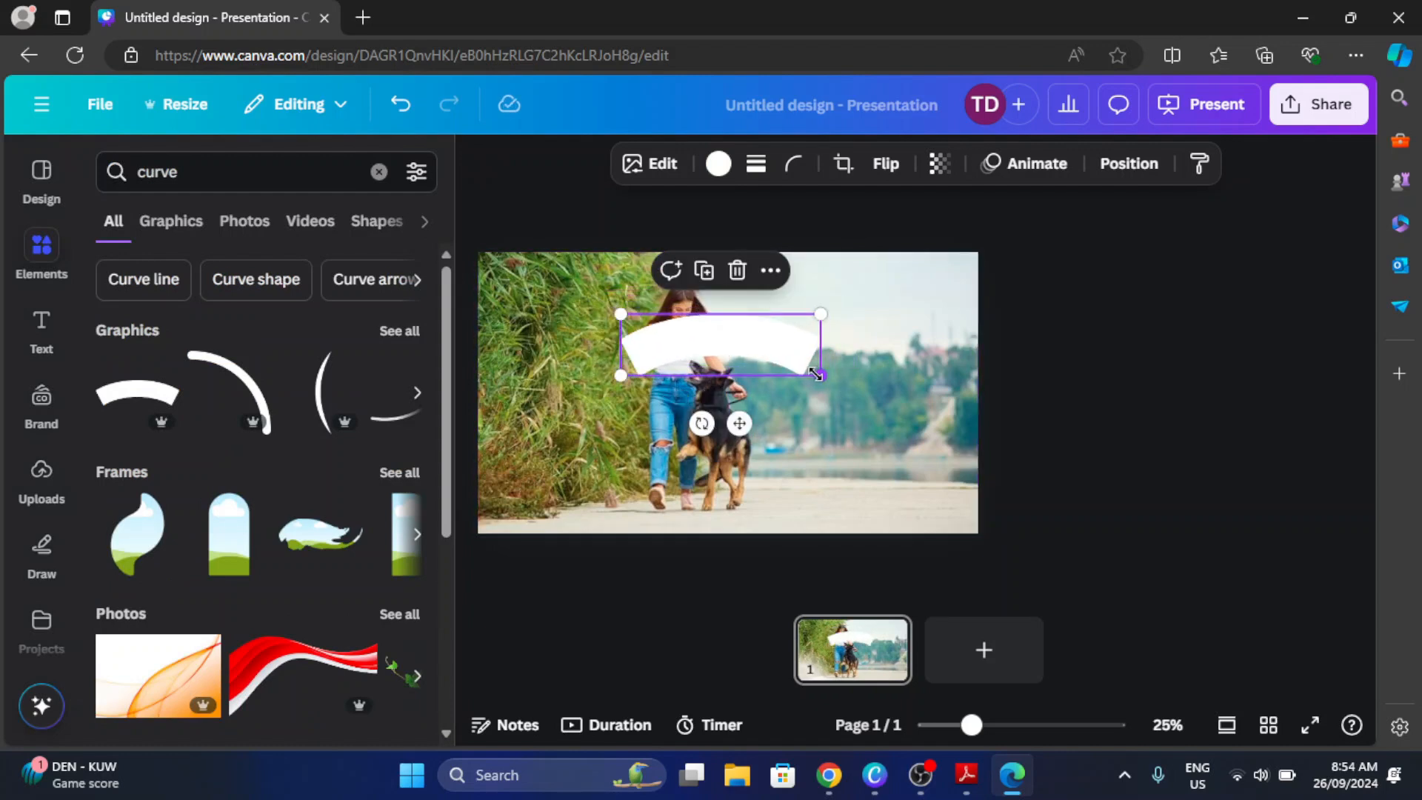
left_click_drag(820, 375, 905, 401)
left_click_drag(617, 401, 580, 412)
left_click_drag(806, 411, 763, 348)
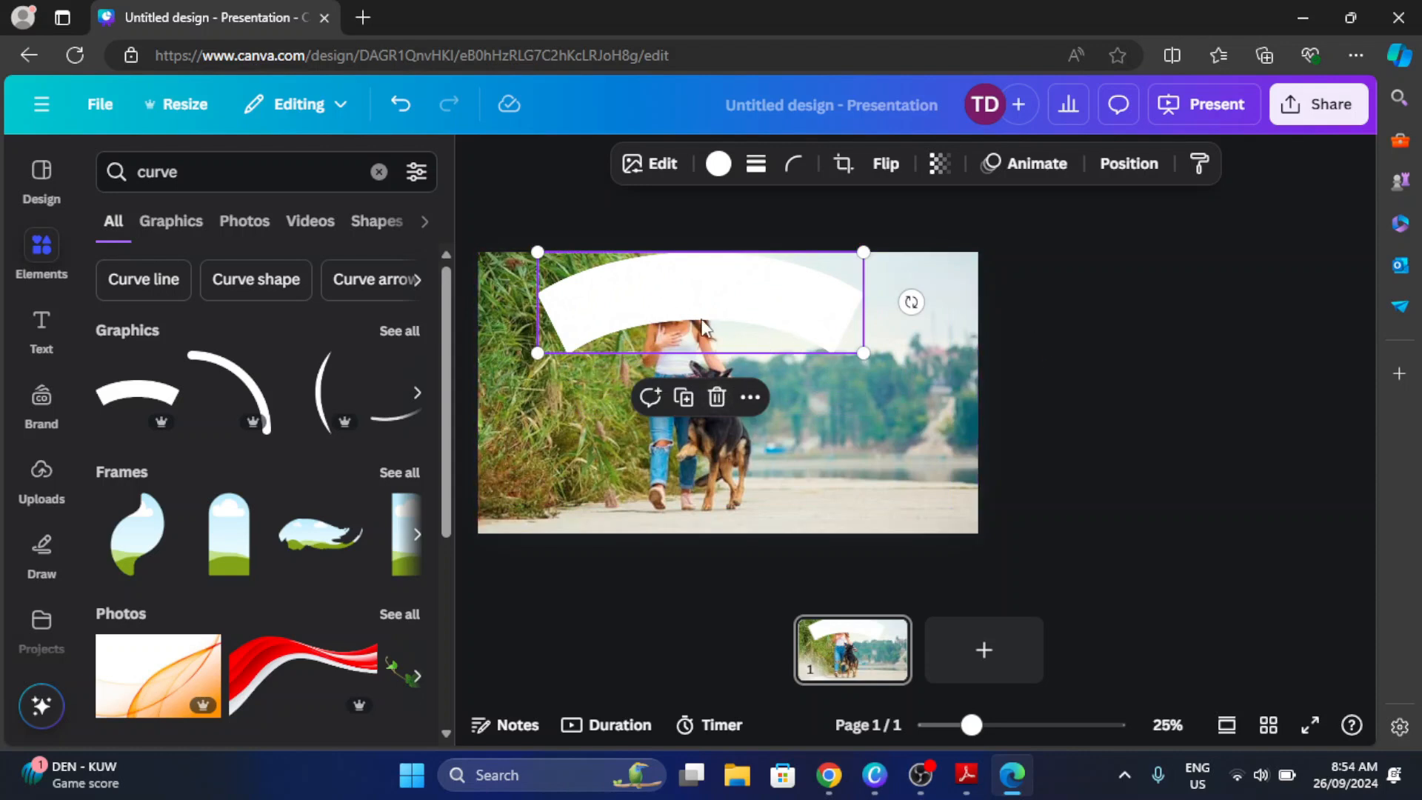
left_click(682, 403)
double_click(682, 403)
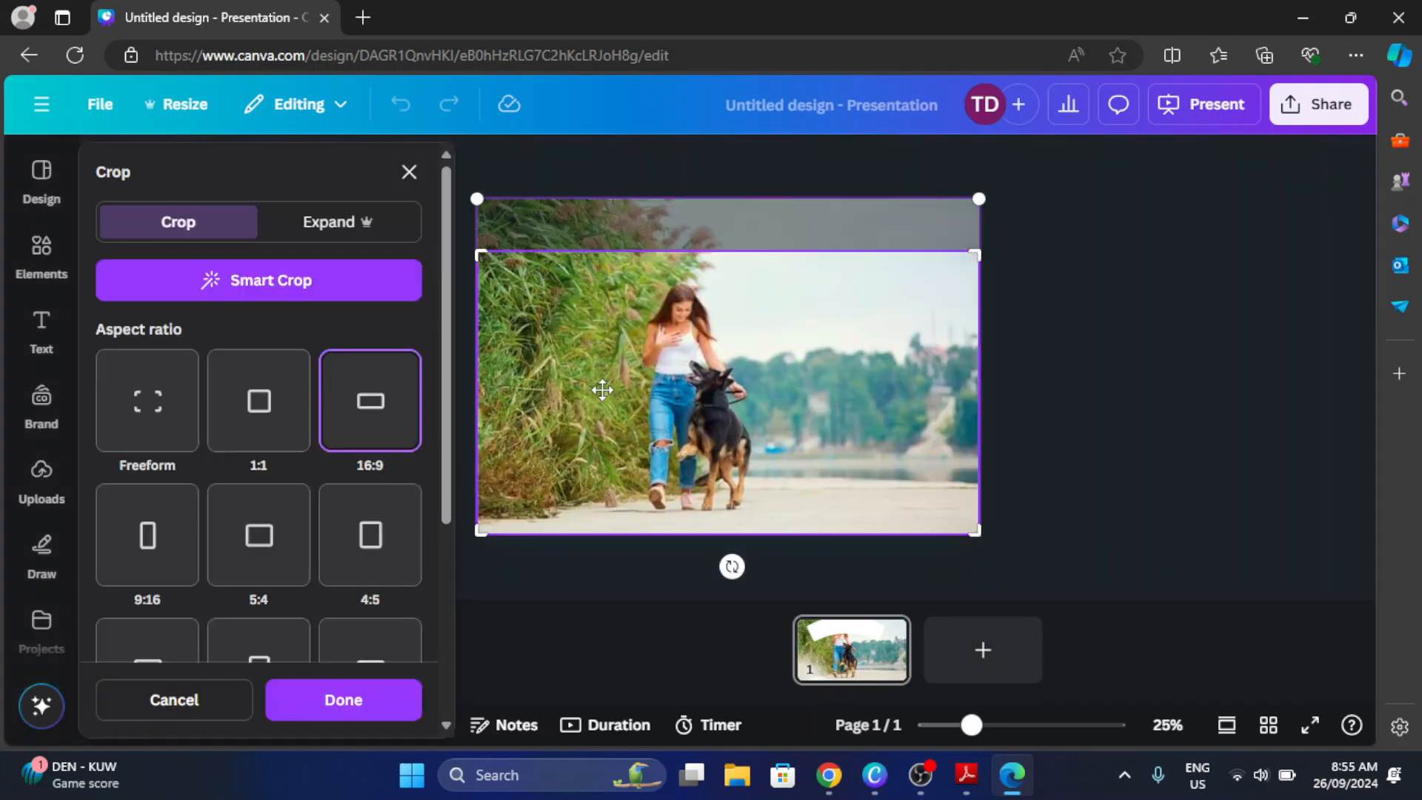
left_click(1106, 390)
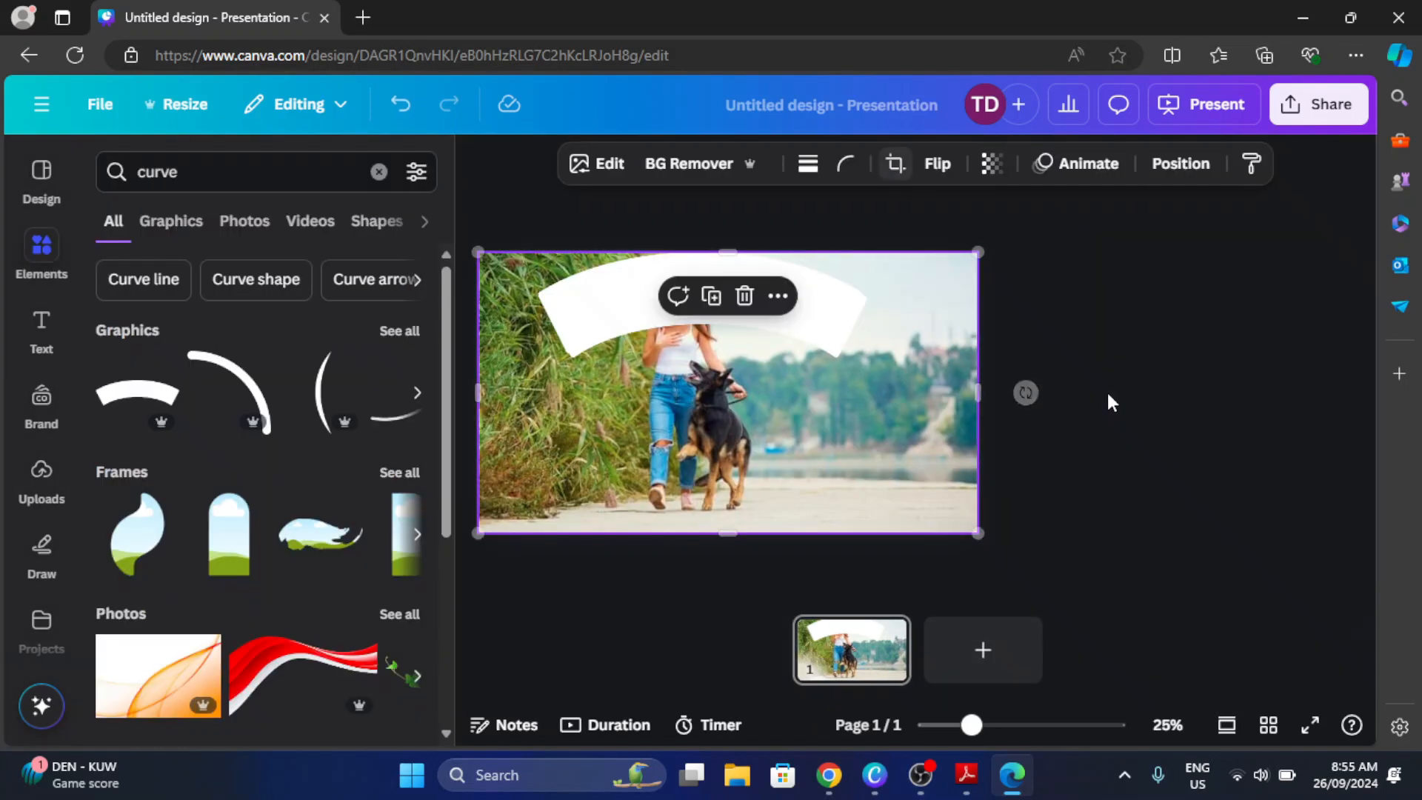
- Duplicate the white arc three times and spread the copies over the lower and right parts of the photo
left_click_drag(638, 304, 867, 330)
left_click(698, 339)
left_click(881, 332)
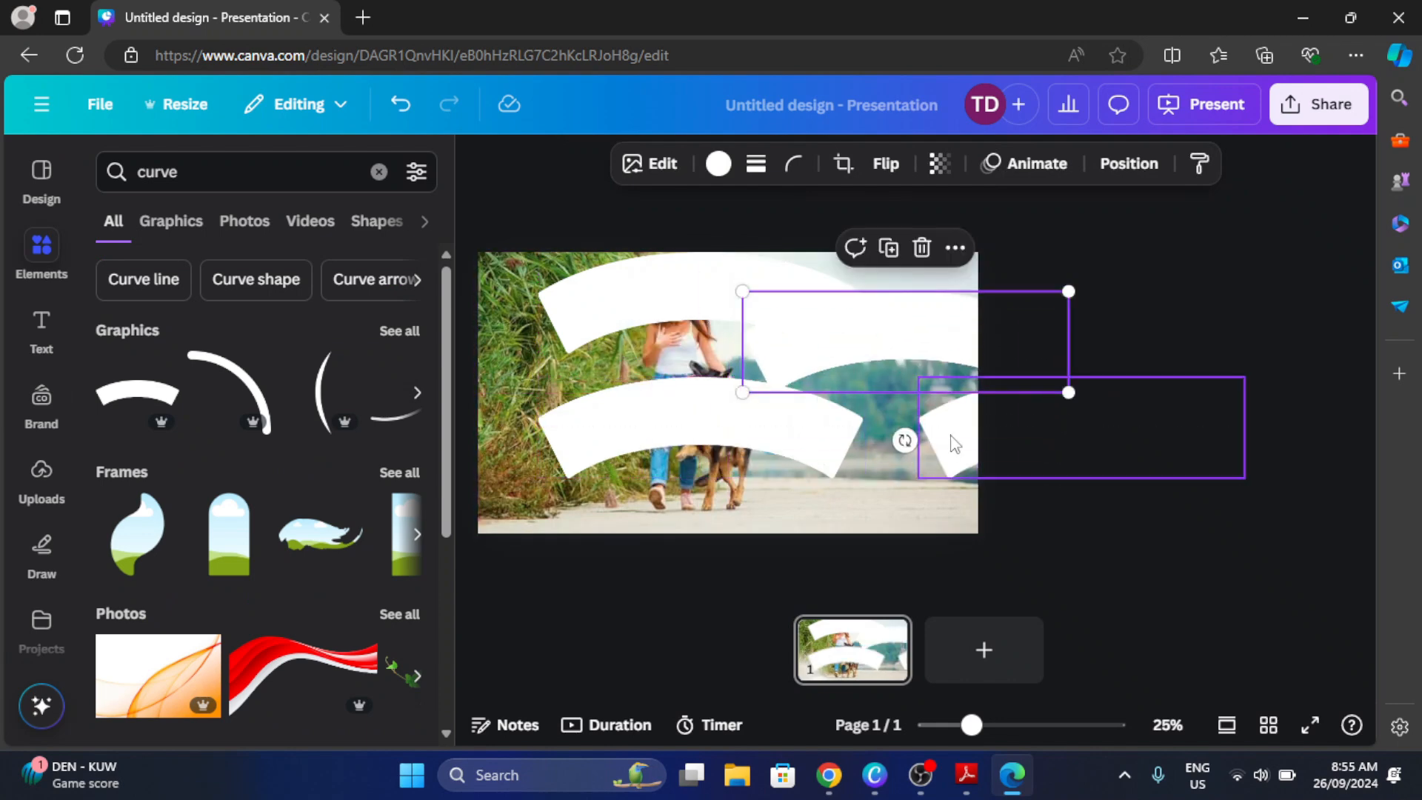
left_click_drag(954, 444, 917, 447)
- Turn the uppermost arc upside down so it sags downward, and place it at the photo's upper-left edge
left_click_drag(664, 299, 628, 318)
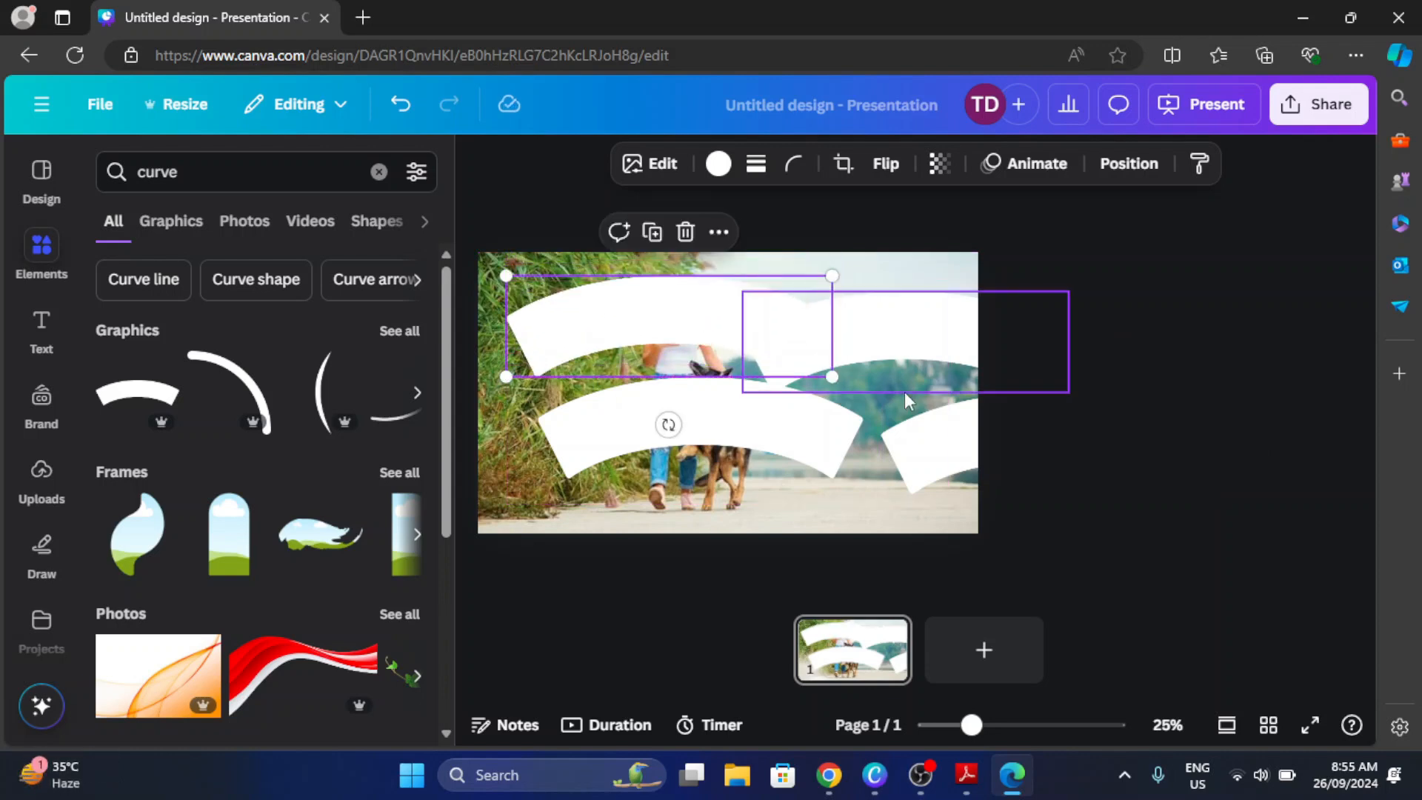
left_click_drag(607, 346, 695, 369)
left_click_drag(727, 422, 730, 280)
left_click_drag(730, 343, 656, 314)
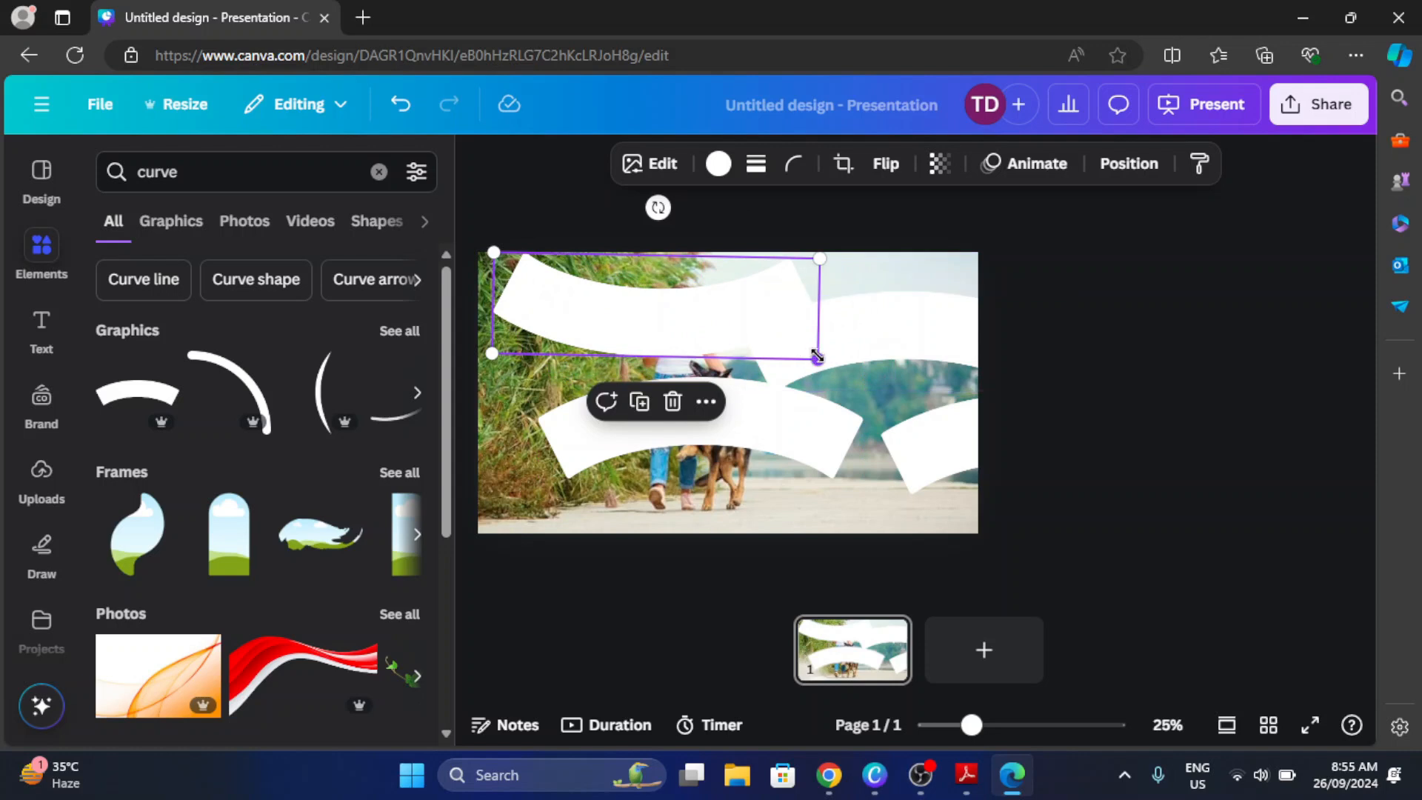
- Enlarge the sagging arc across the photo's top and stand another white arc upright along the left edge
left_click_drag(817, 360, 708, 321)
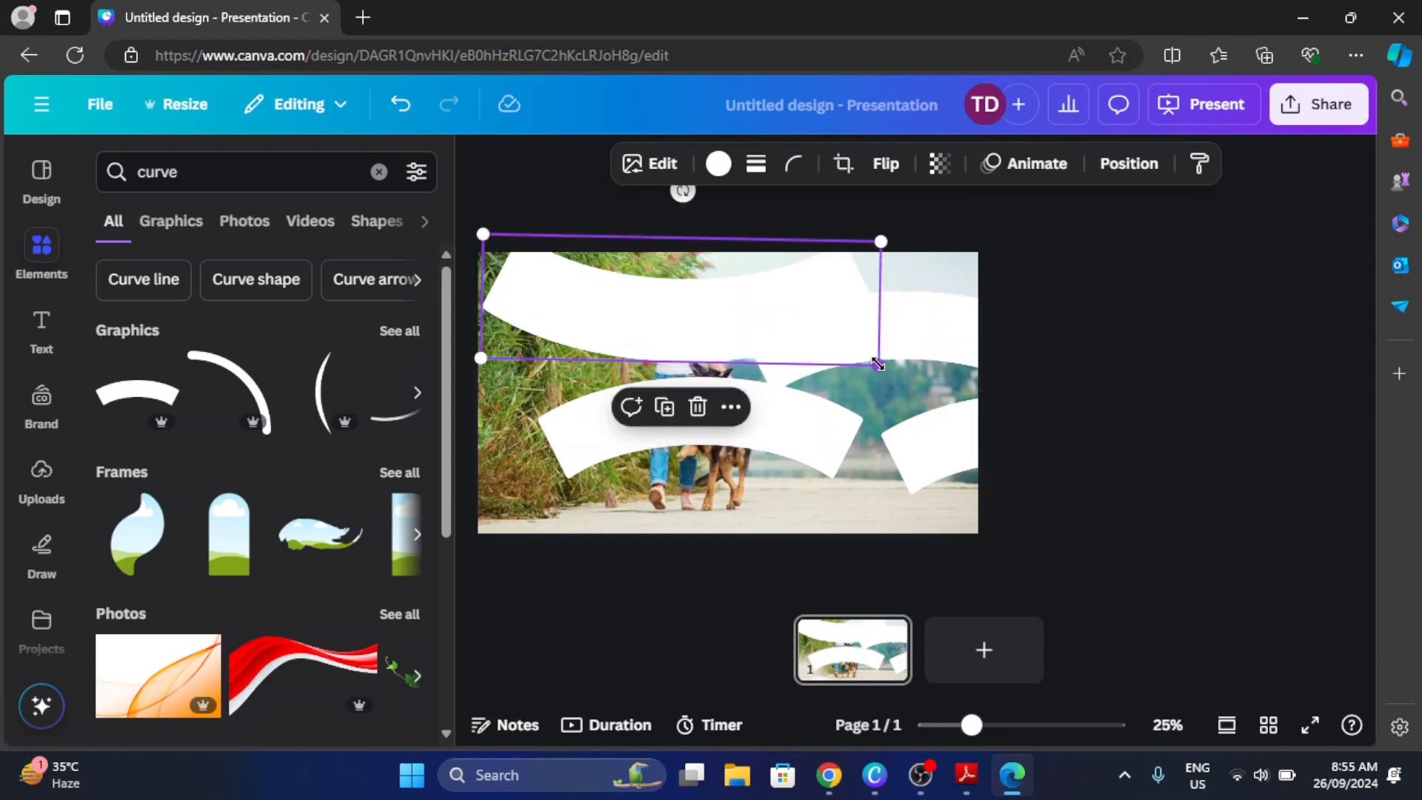
left_click_drag(878, 365, 637, 444)
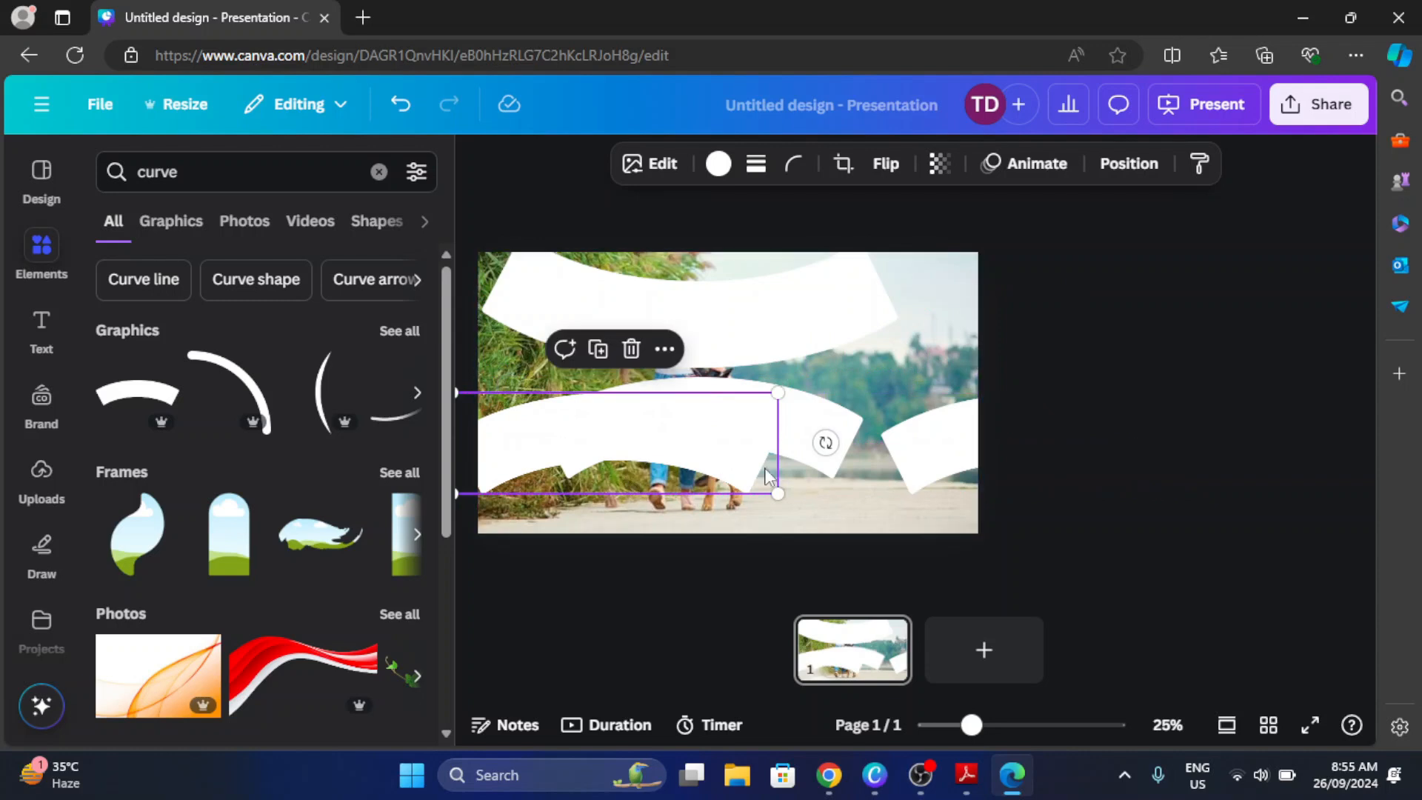
left_click_drag(822, 440, 587, 580)
left_click_drag(628, 503, 514, 466)
- Turn the lower white arc upside down and place it along the photo's bottom edge, beneath the woman's and dog's feet
mouse_move(680, 443)
left_mouse_down()
mouse_move(682, 476)
mouse_move(682, 454)
left_mouse_up()
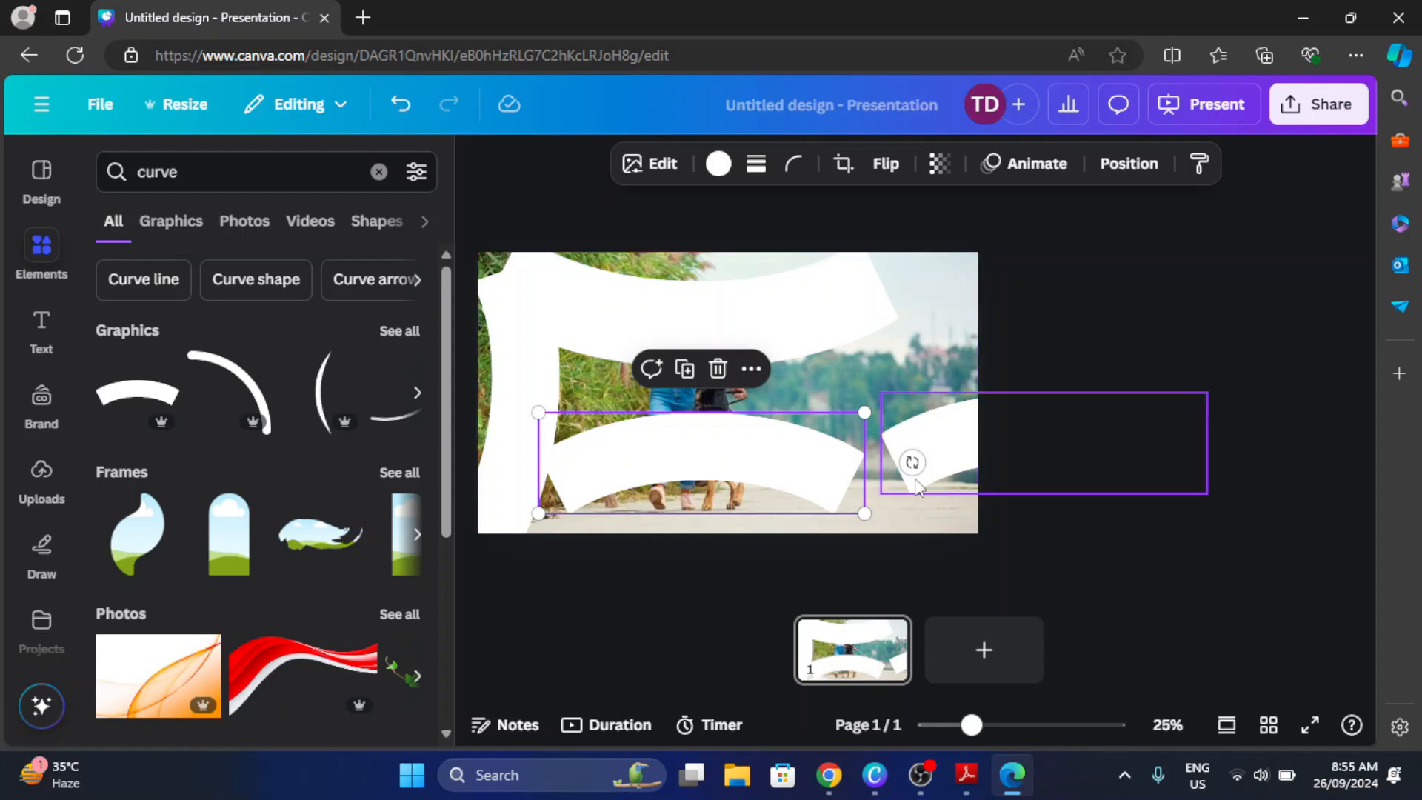
left_click_drag(911, 463, 565, 424)
left_click_drag(784, 533, 785, 478)
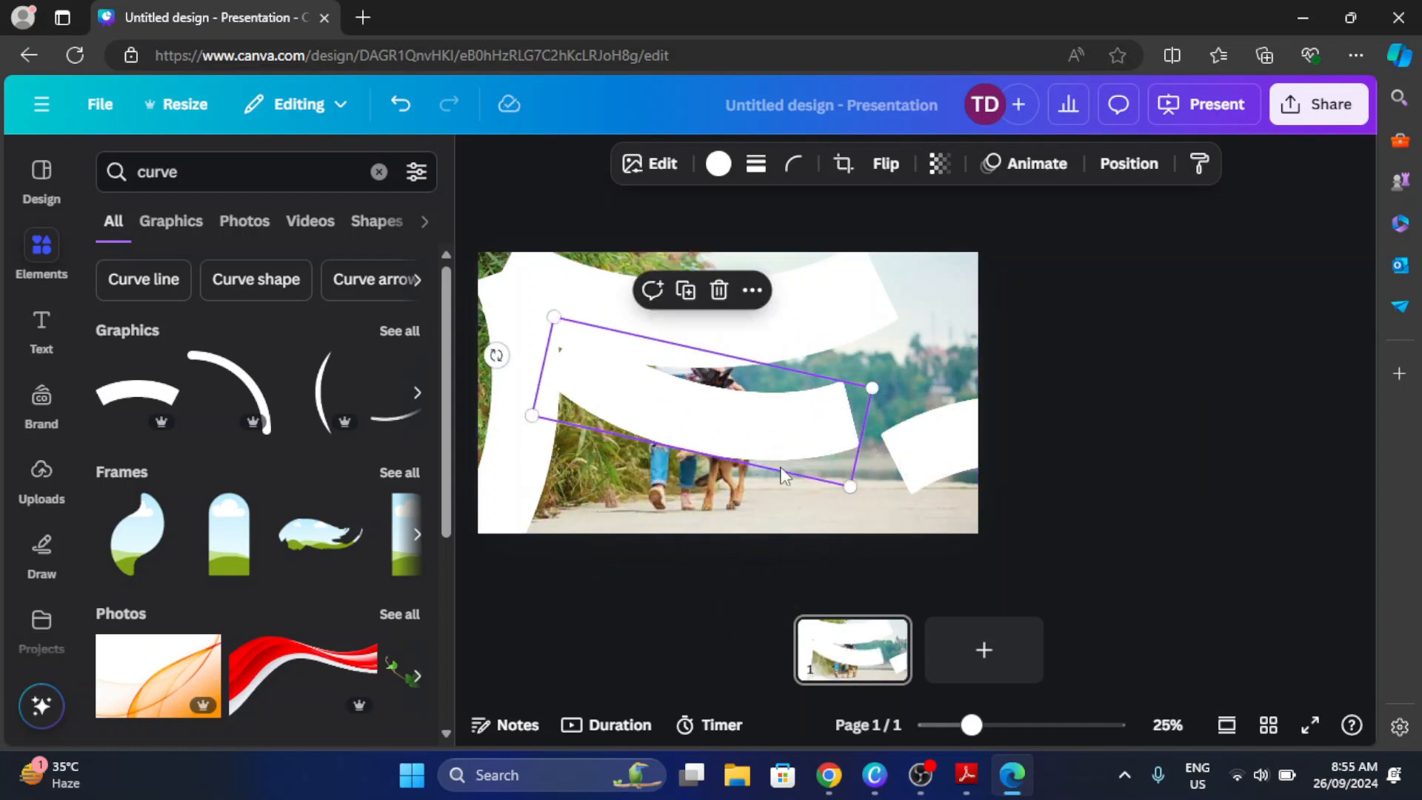
left_click_drag(496, 355, 491, 401)
left_click_drag(669, 434, 704, 542)
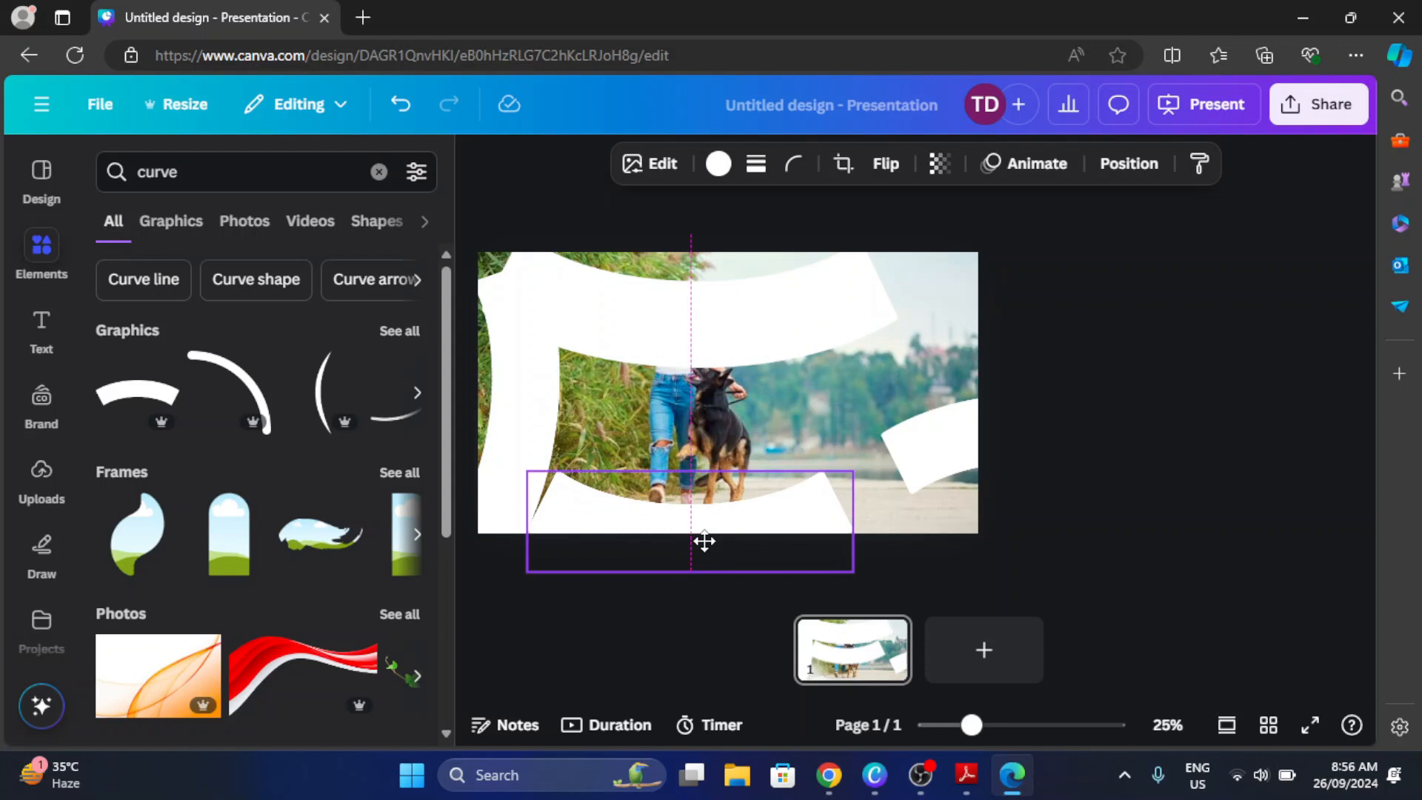
left_click_drag(704, 542, 676, 548)
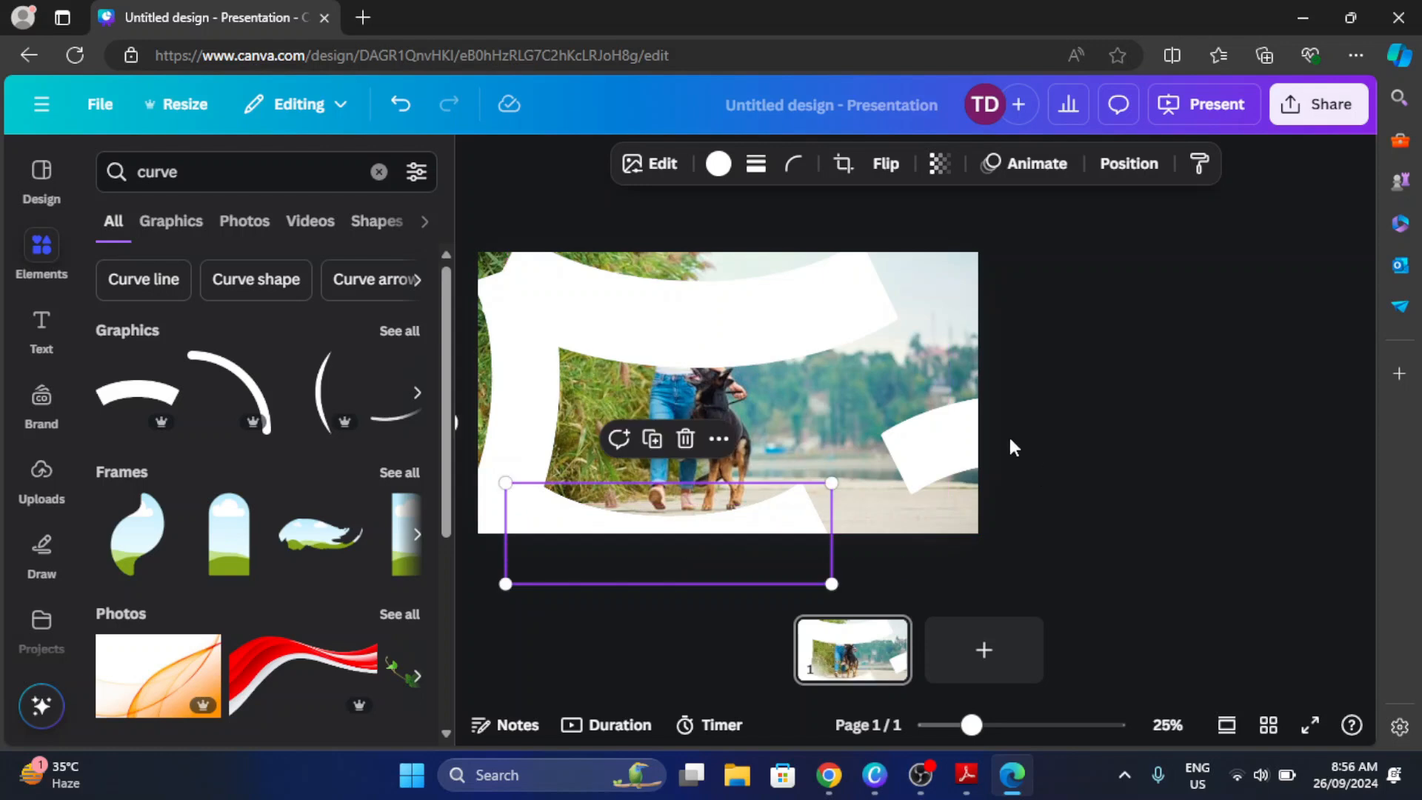
mouse_move(831, 483)
left_mouse_down()
mouse_move(911, 492)
mouse_move(835, 502)
left_mouse_up()
- Stand the remaining white arc upright to the right of the dog and nudge the left arc, closing the curved frame
left_click_drag(946, 451, 830, 363)
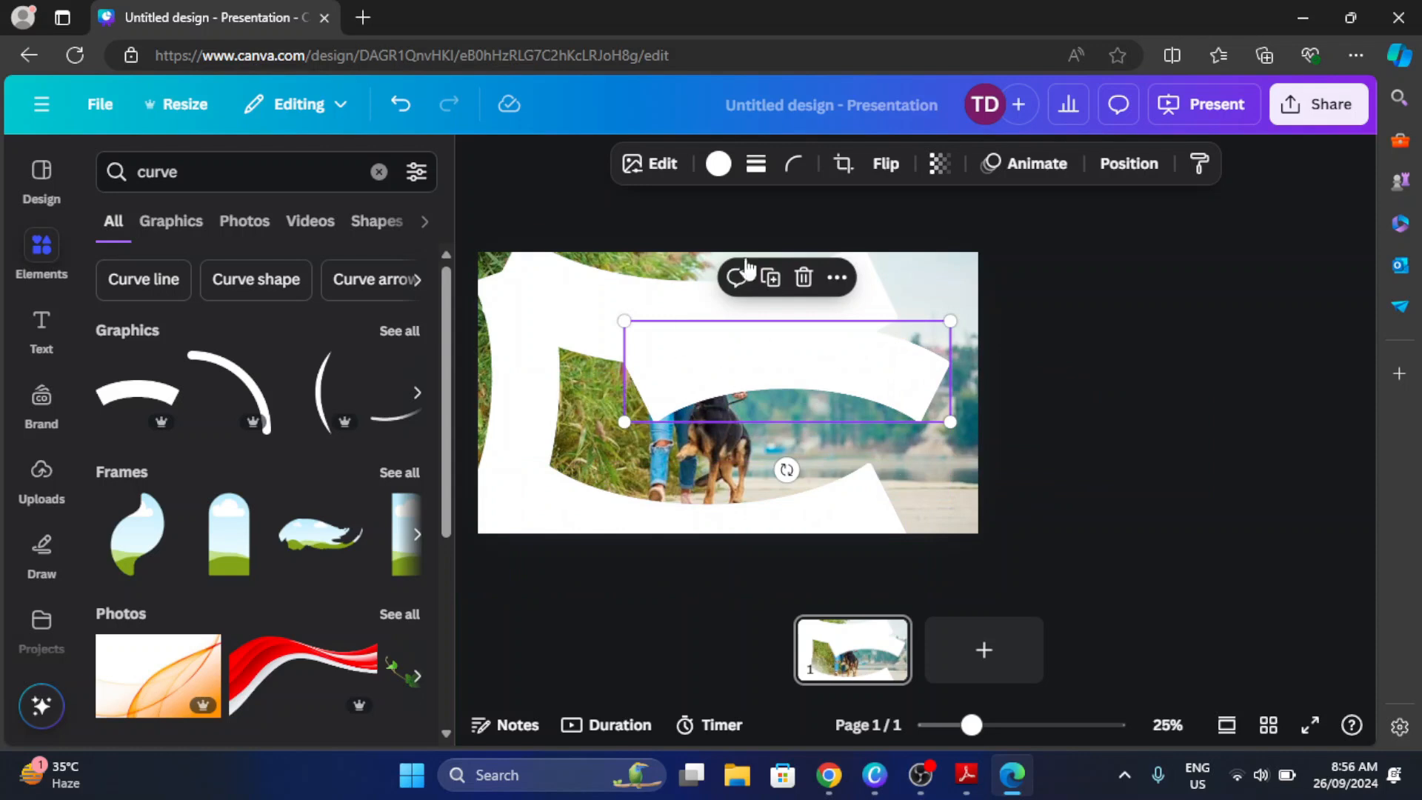
left_click_drag(784, 469, 770, 467)
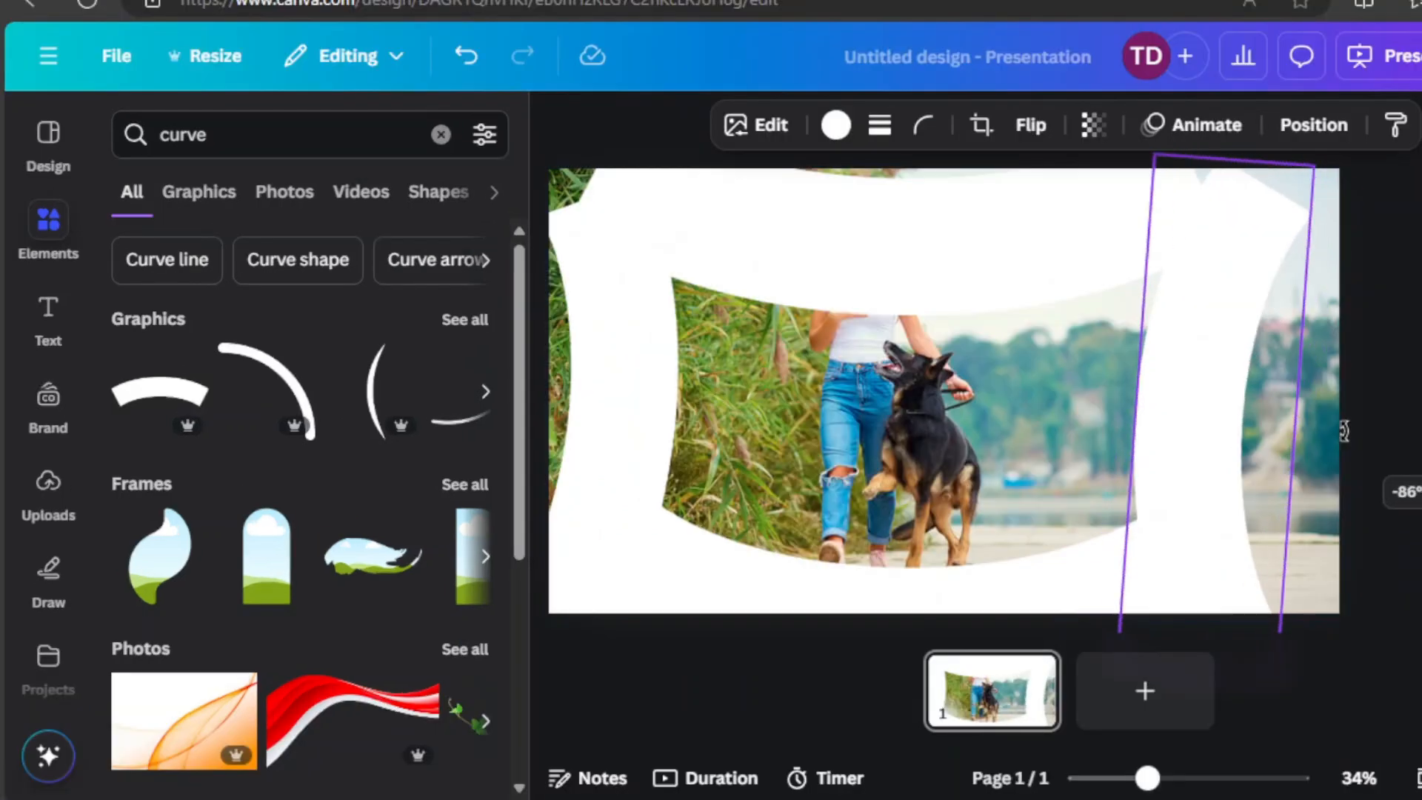
left_click_drag(1343, 429, 1345, 451)
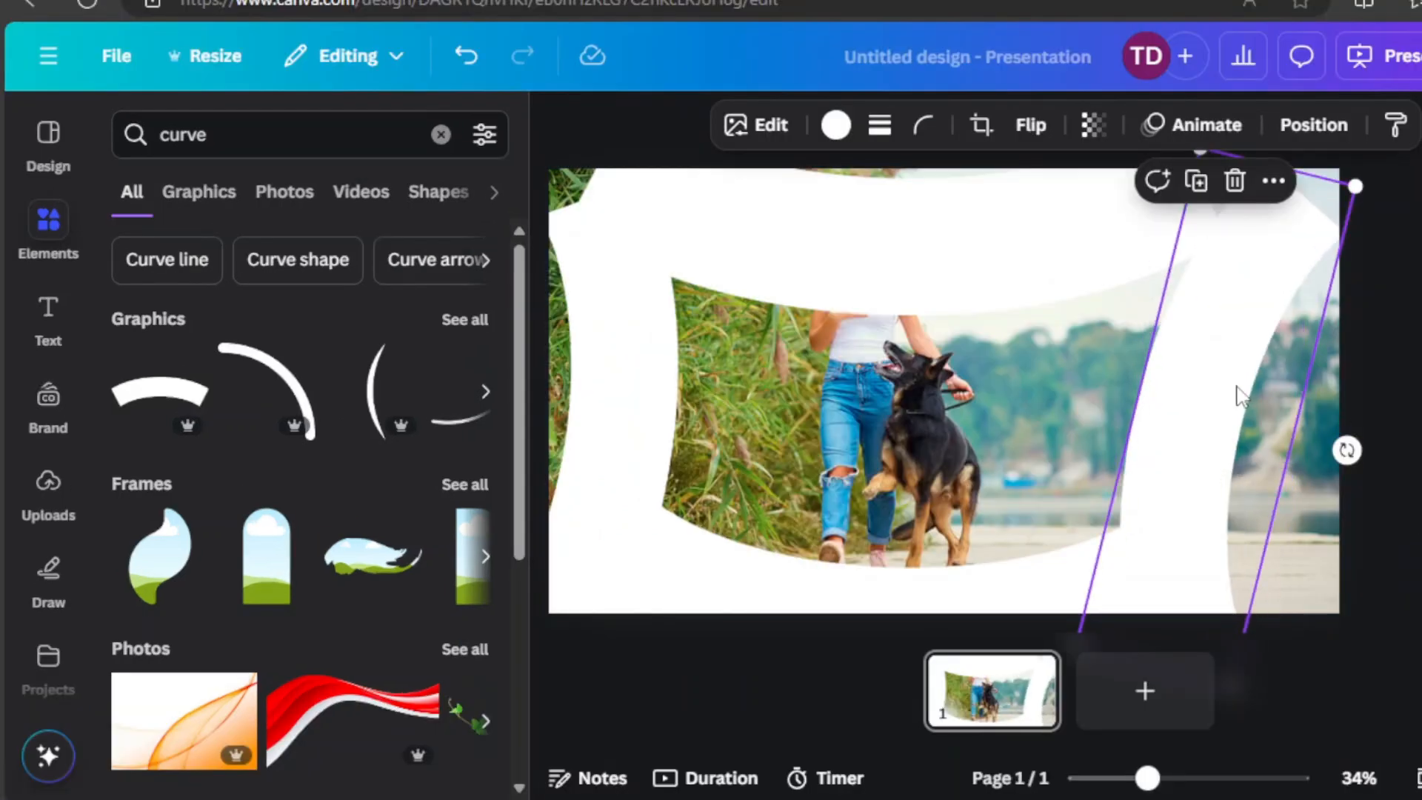
left_click_drag(1241, 396, 1223, 393)
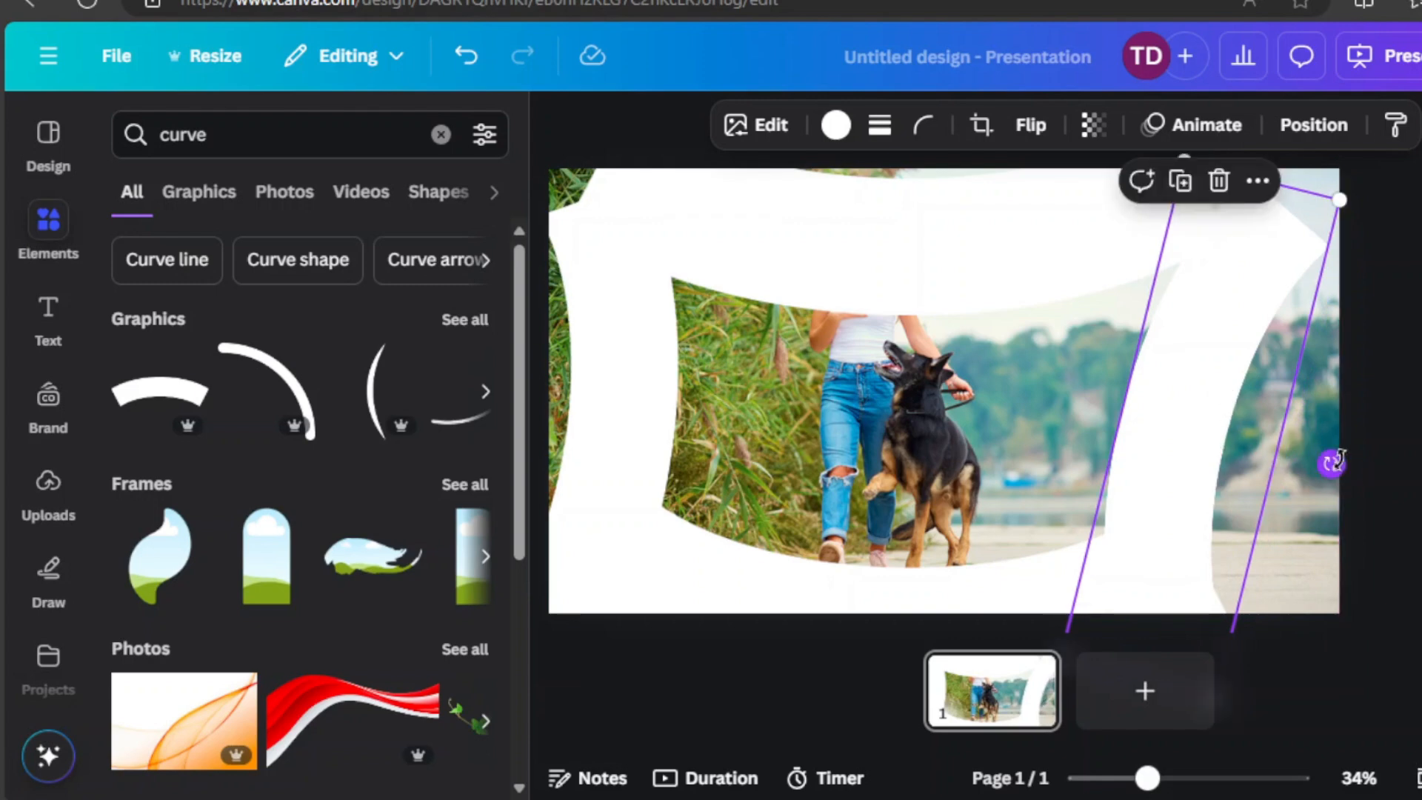
left_click_drag(1339, 459, 1339, 413)
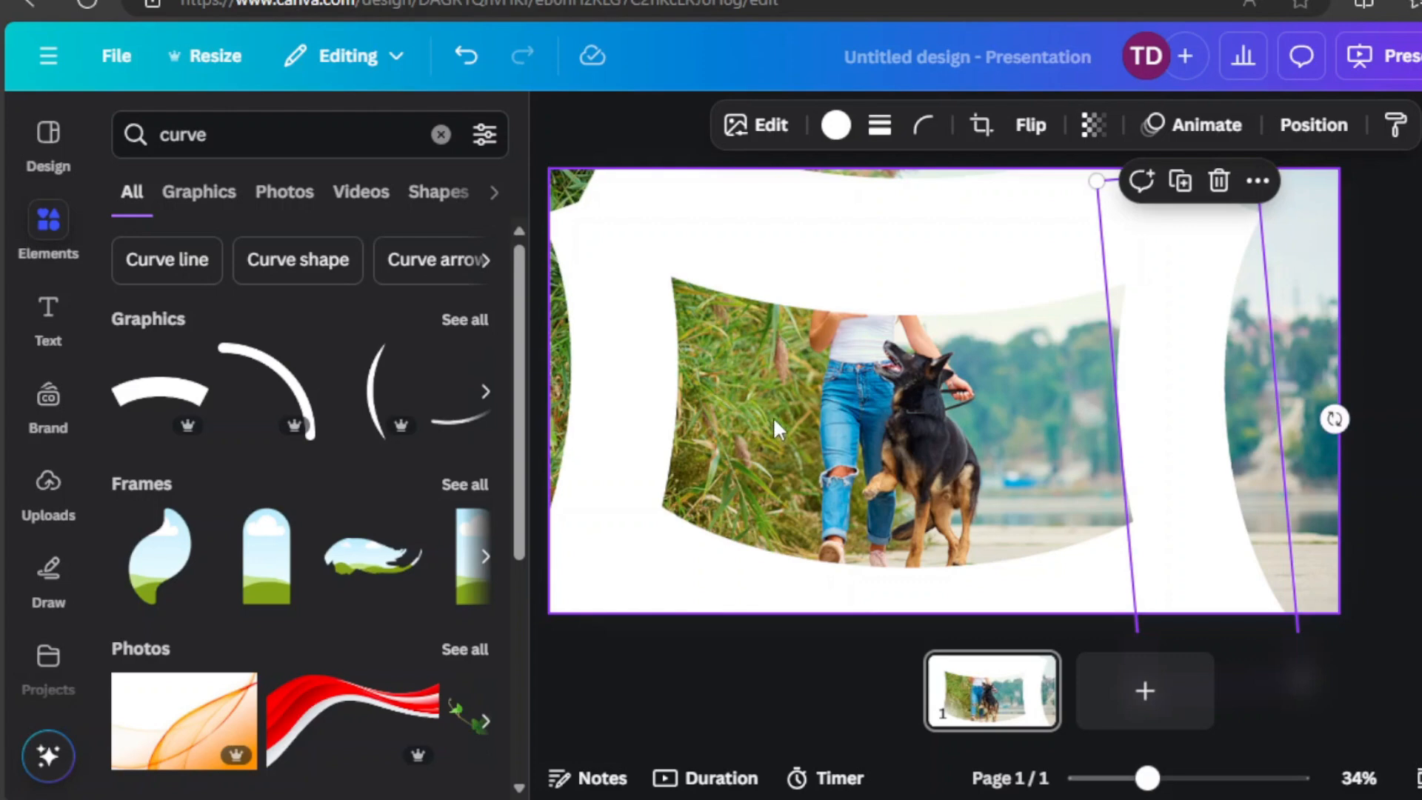
left_click_drag(634, 393, 634, 377)
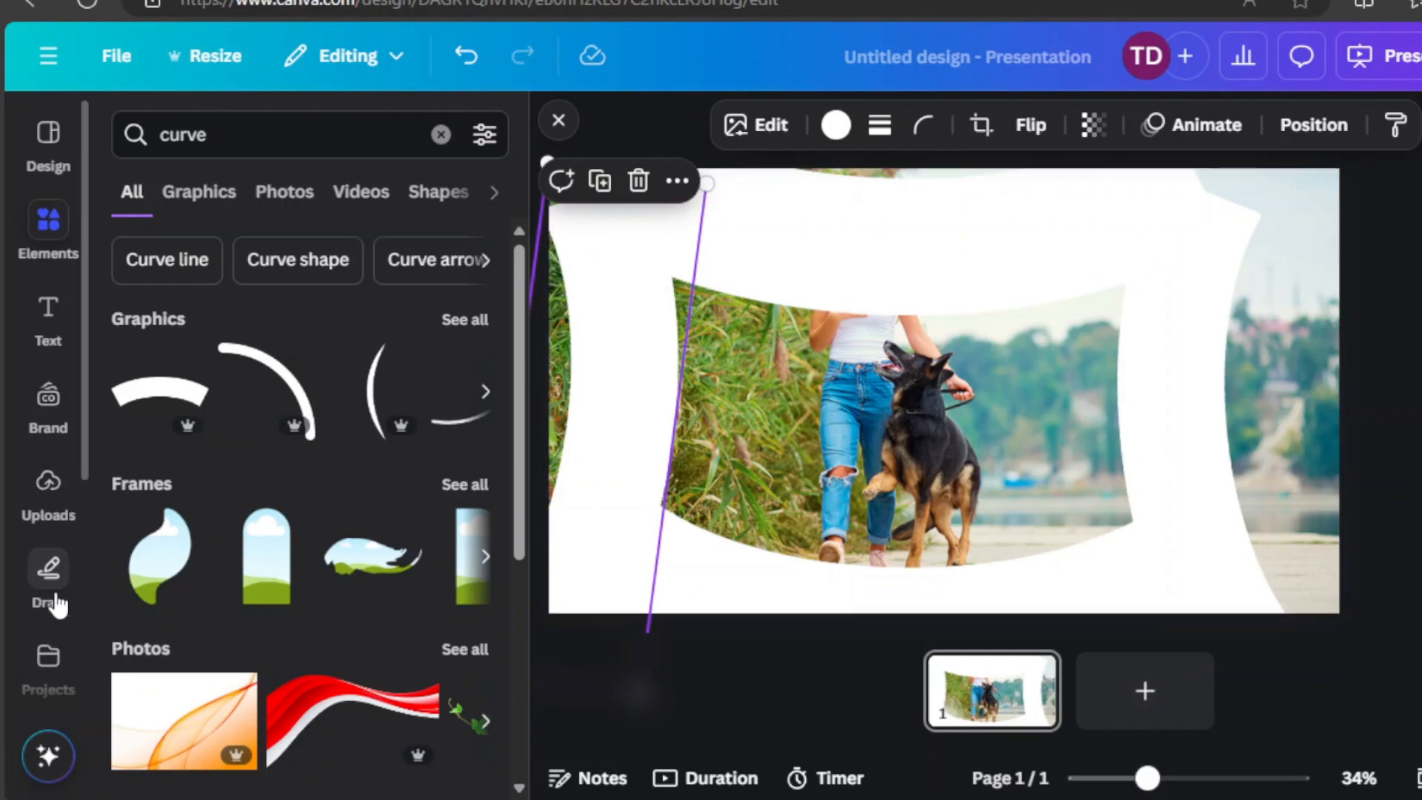
- Paint over the photo areas outside the curved frame with a white highlighter at weight 100 and transparency 100
left_click(45, 589)
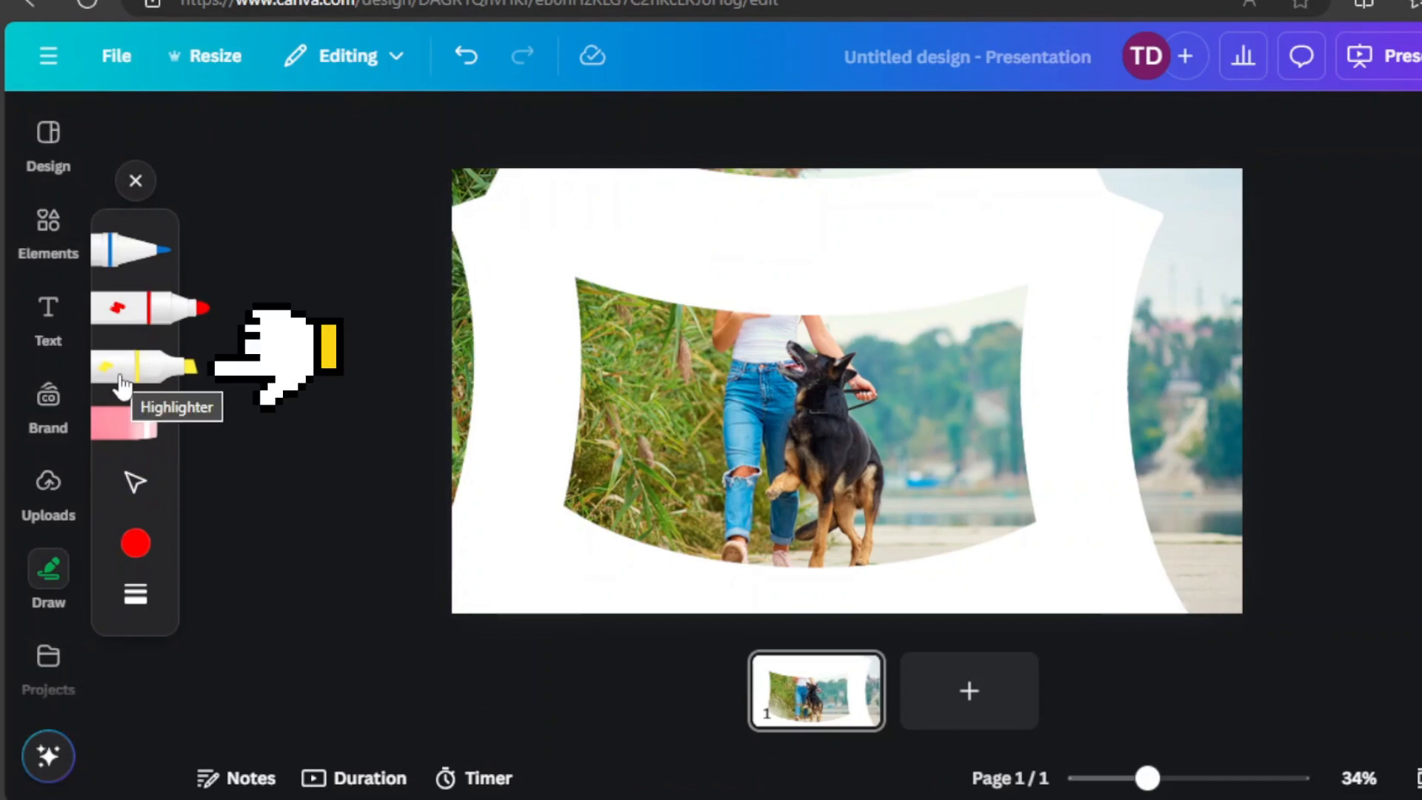
left_click(121, 374)
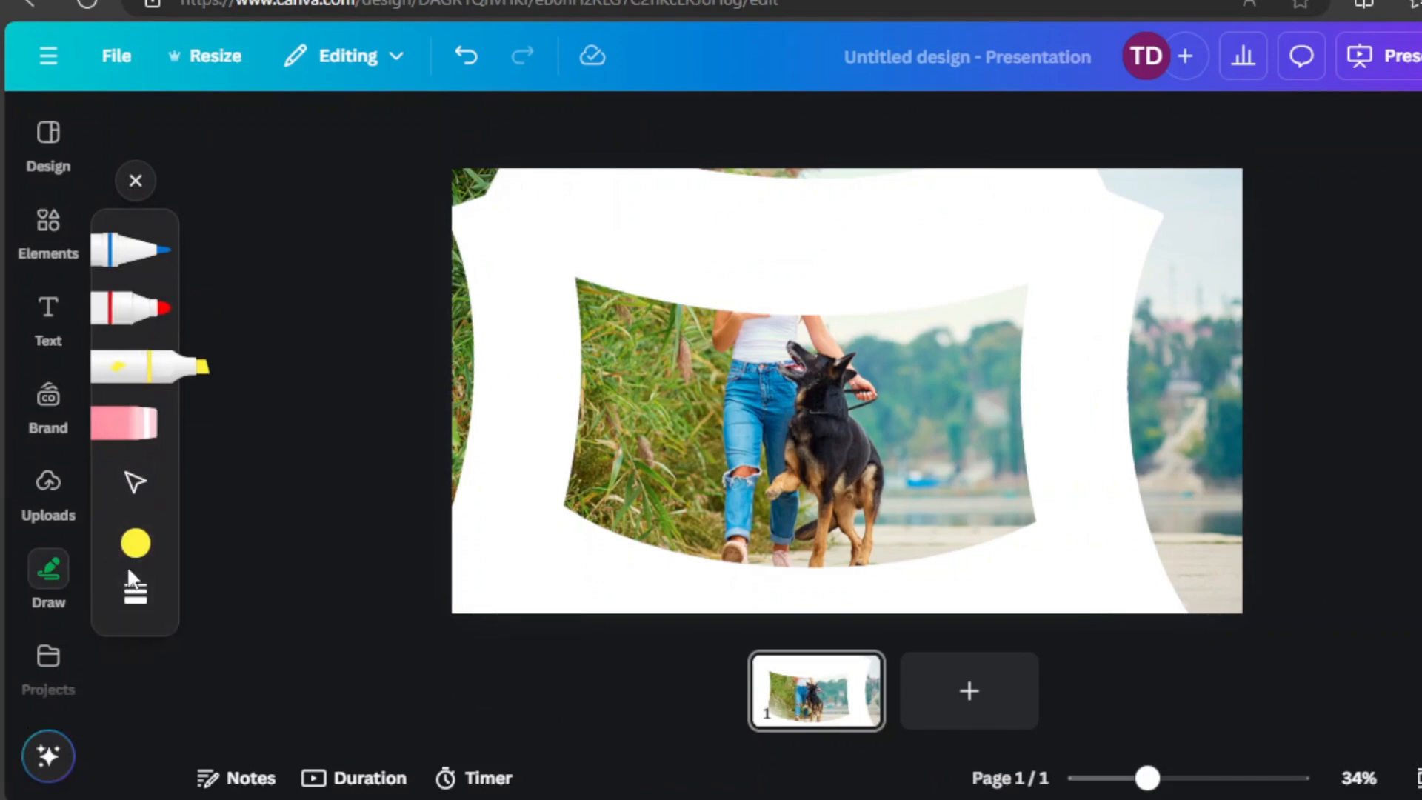
left_click(135, 543)
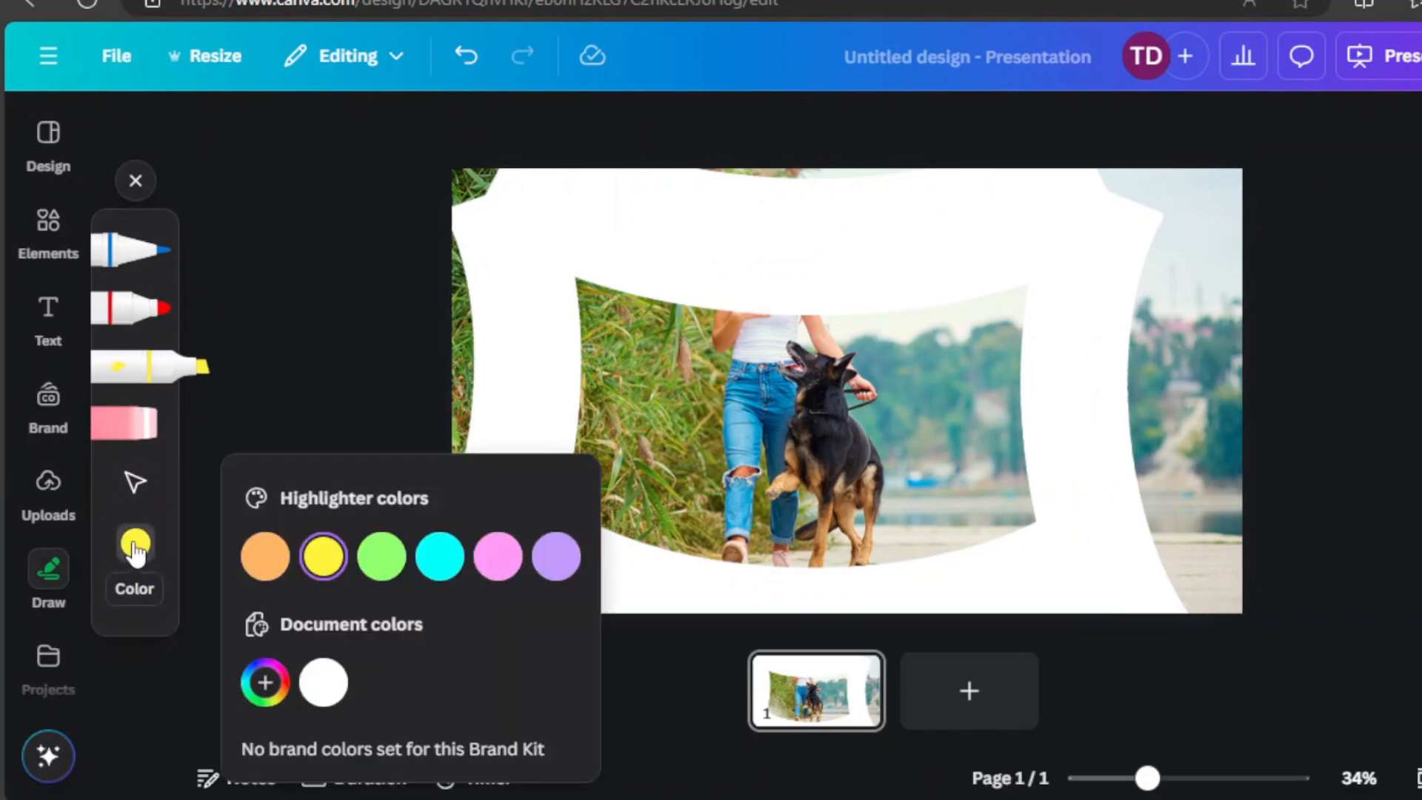
left_click(313, 693)
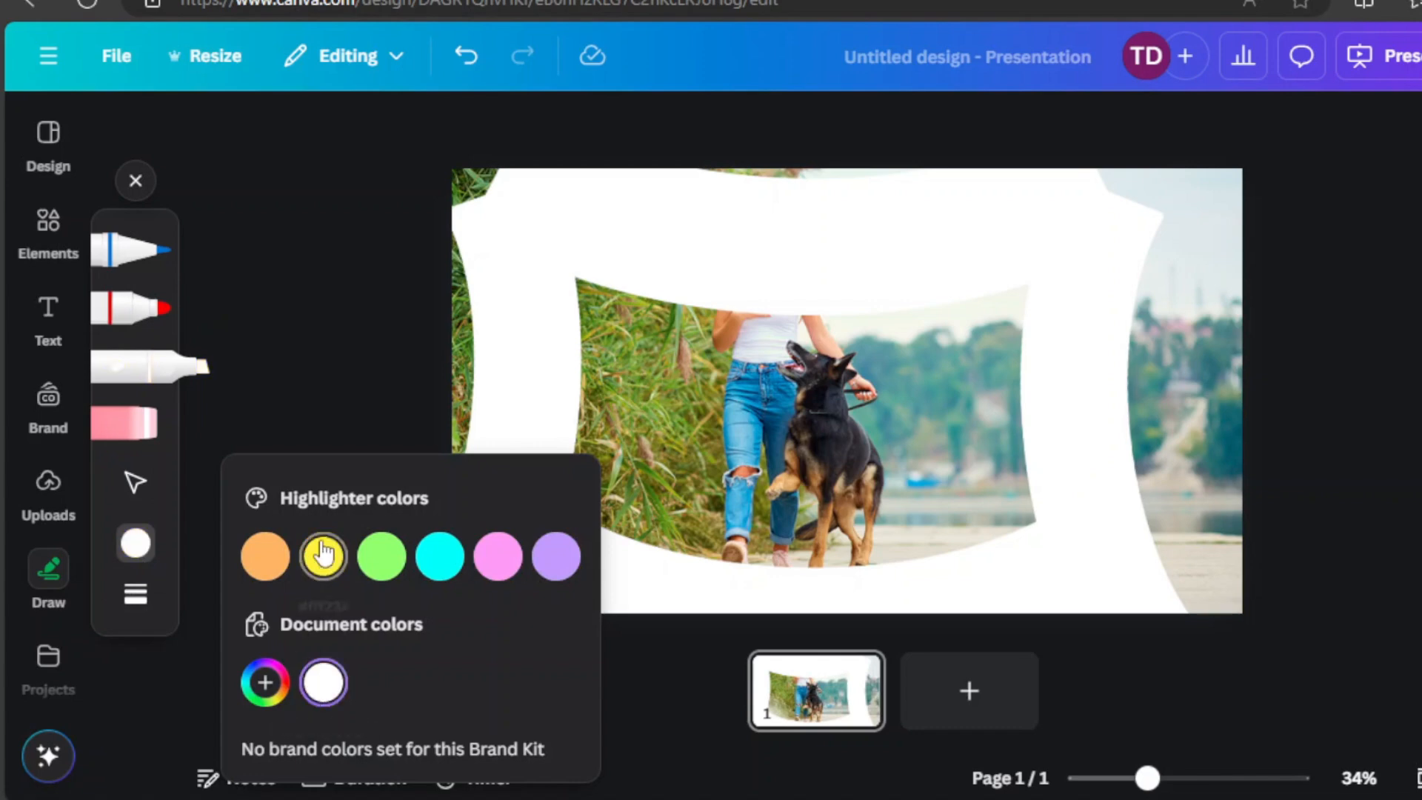
left_click(126, 602)
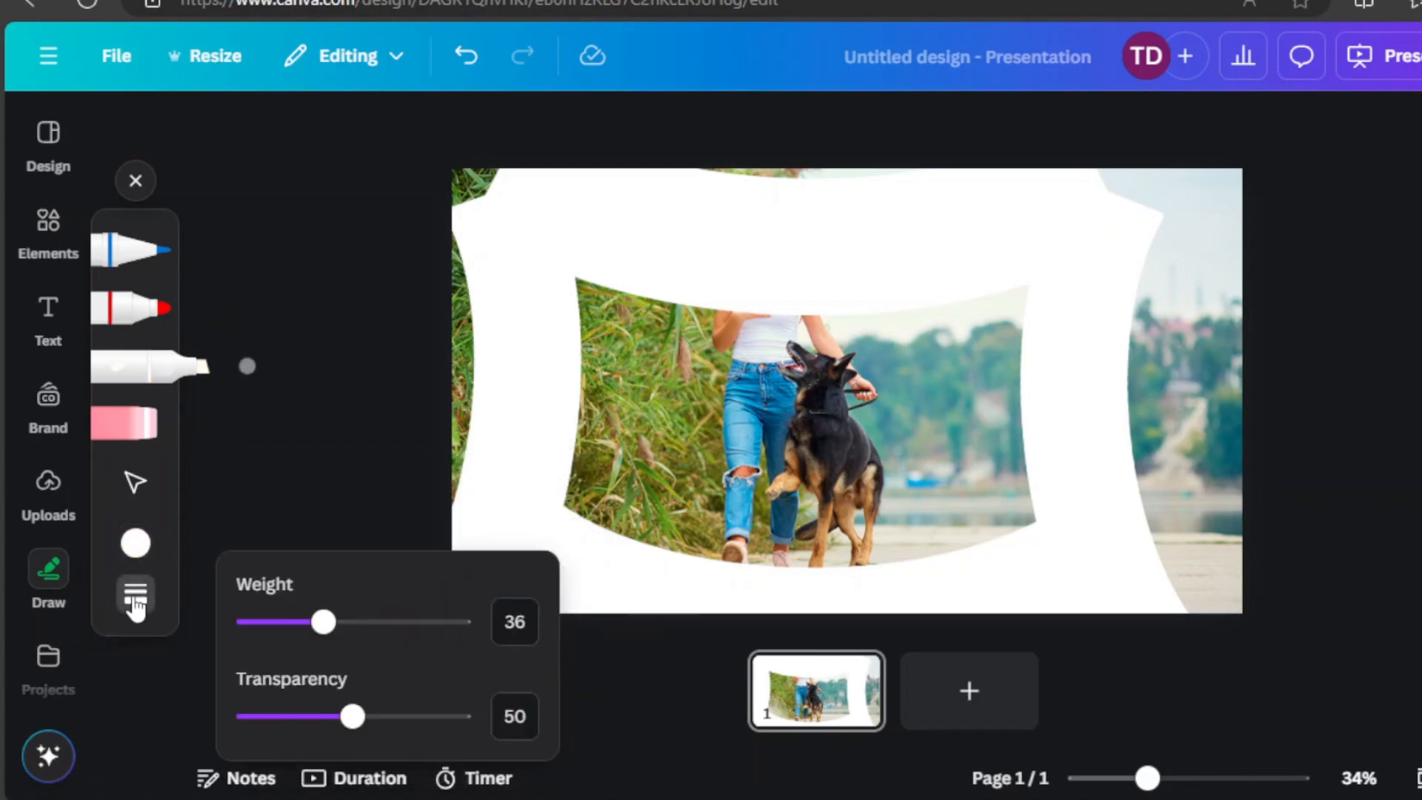
mouse_move(305, 631)
left_mouse_down()
mouse_move(460, 634)
mouse_move(476, 648)
left_mouse_up()
mouse_move(356, 717)
left_mouse_down()
mouse_move(443, 722)
mouse_move(492, 751)
left_mouse_up()
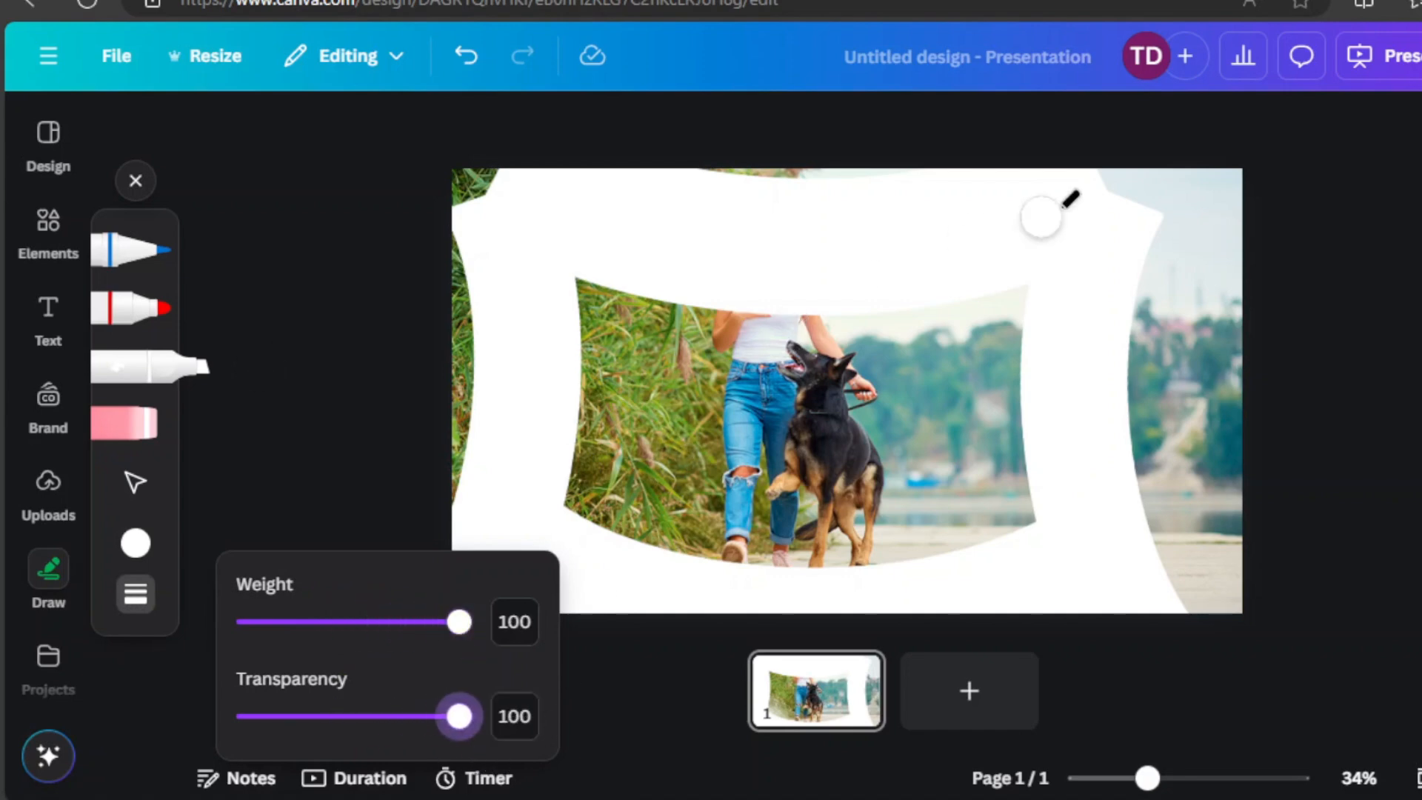
mouse_move(1107, 172)
left_mouse_down()
mouse_move(1229, 190)
mouse_move(1185, 295)
mouse_move(1158, 443)
mouse_move(1113, 250)
mouse_move(1133, 210)
mouse_move(1161, 213)
mouse_move(1147, 211)
mouse_move(1165, 249)
mouse_move(1187, 239)
mouse_move(1173, 235)
mouse_move(1150, 369)
mouse_move(1148, 320)
mouse_move(1156, 520)
mouse_move(1233, 208)
mouse_move(1236, 528)
mouse_move(1216, 605)
mouse_move(1193, 488)
mouse_move(1153, 549)
mouse_move(1158, 598)
mouse_move(1210, 591)
mouse_move(1196, 606)
mouse_move(1186, 161)
mouse_move(533, 174)
mouse_move(468, 387)
mouse_move(452, 366)
mouse_move(439, 443)
mouse_move(426, 323)
mouse_move(476, 599)
mouse_move(1144, 613)
mouse_move(1263, 300)
mouse_move(837, 157)
mouse_move(456, 280)
mouse_move(566, 310)
left_mouse_up()
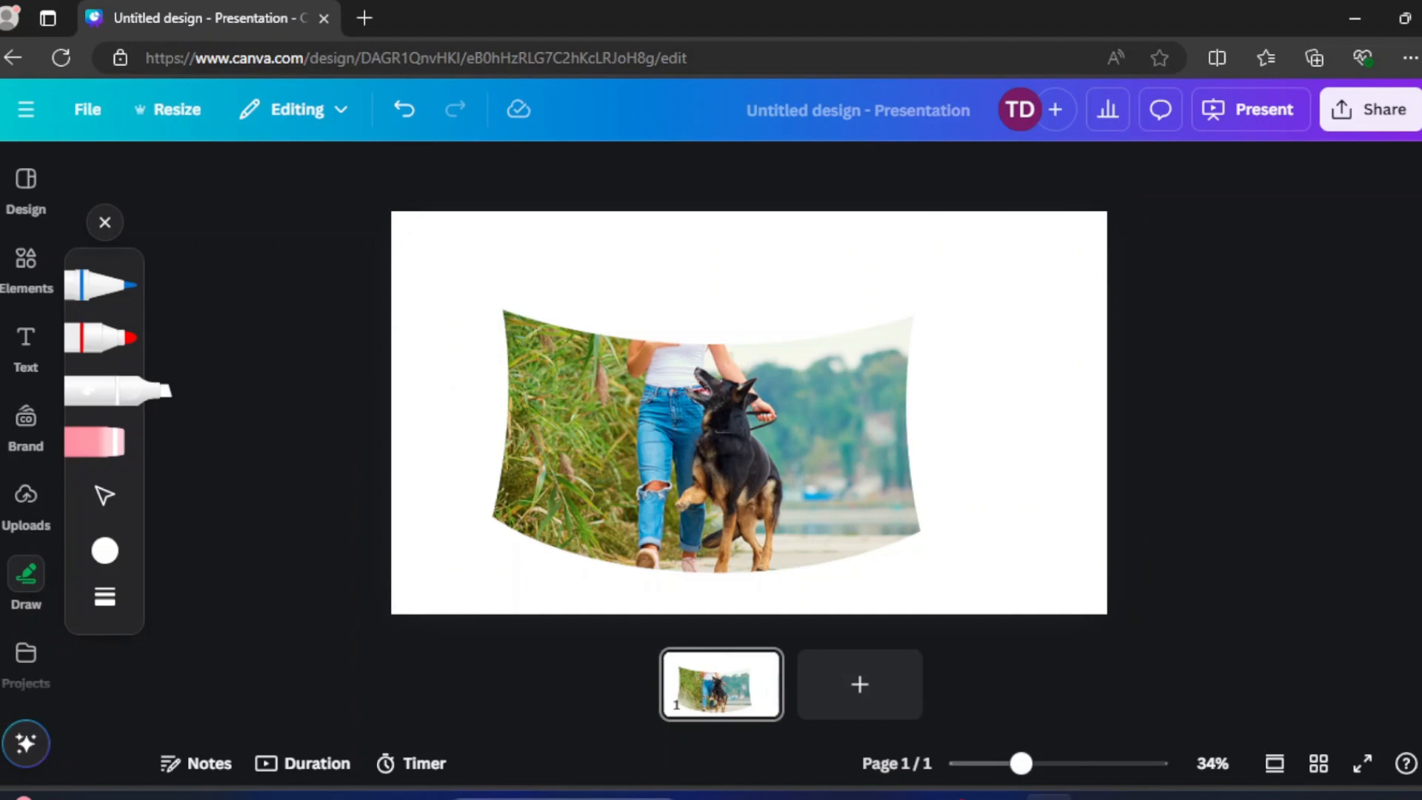
- Download the design as a PNG file
left_click(1369, 109)
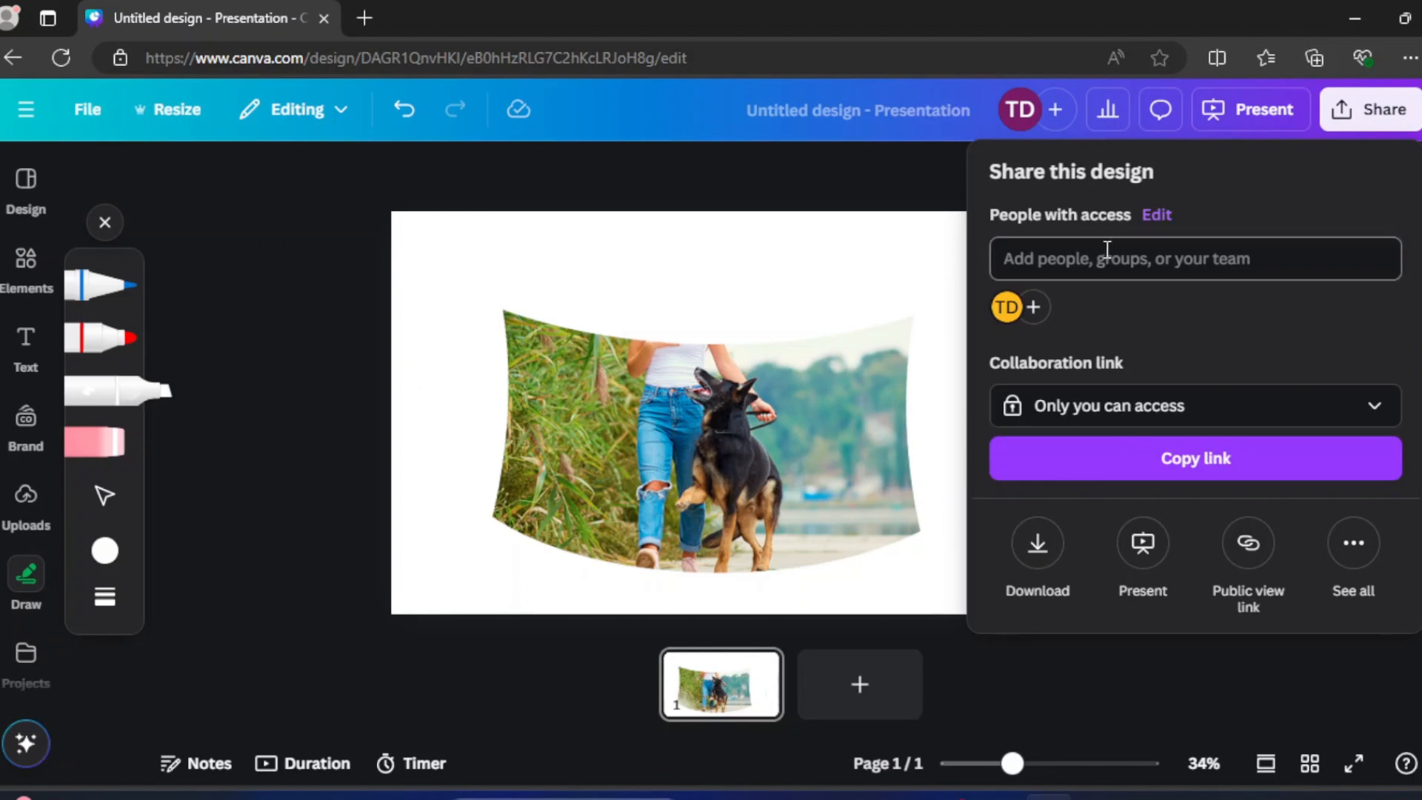
left_click(1059, 546)
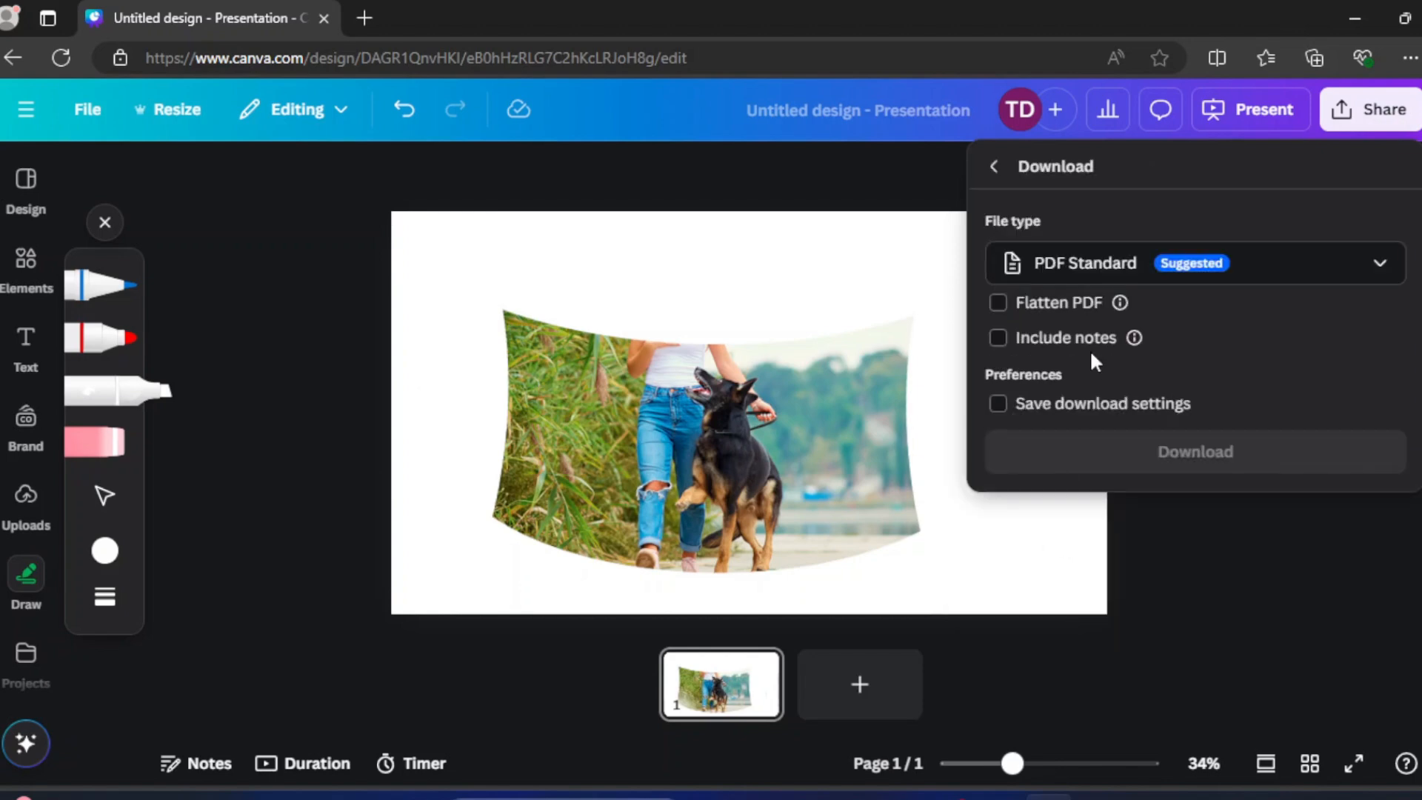
left_click(1262, 277)
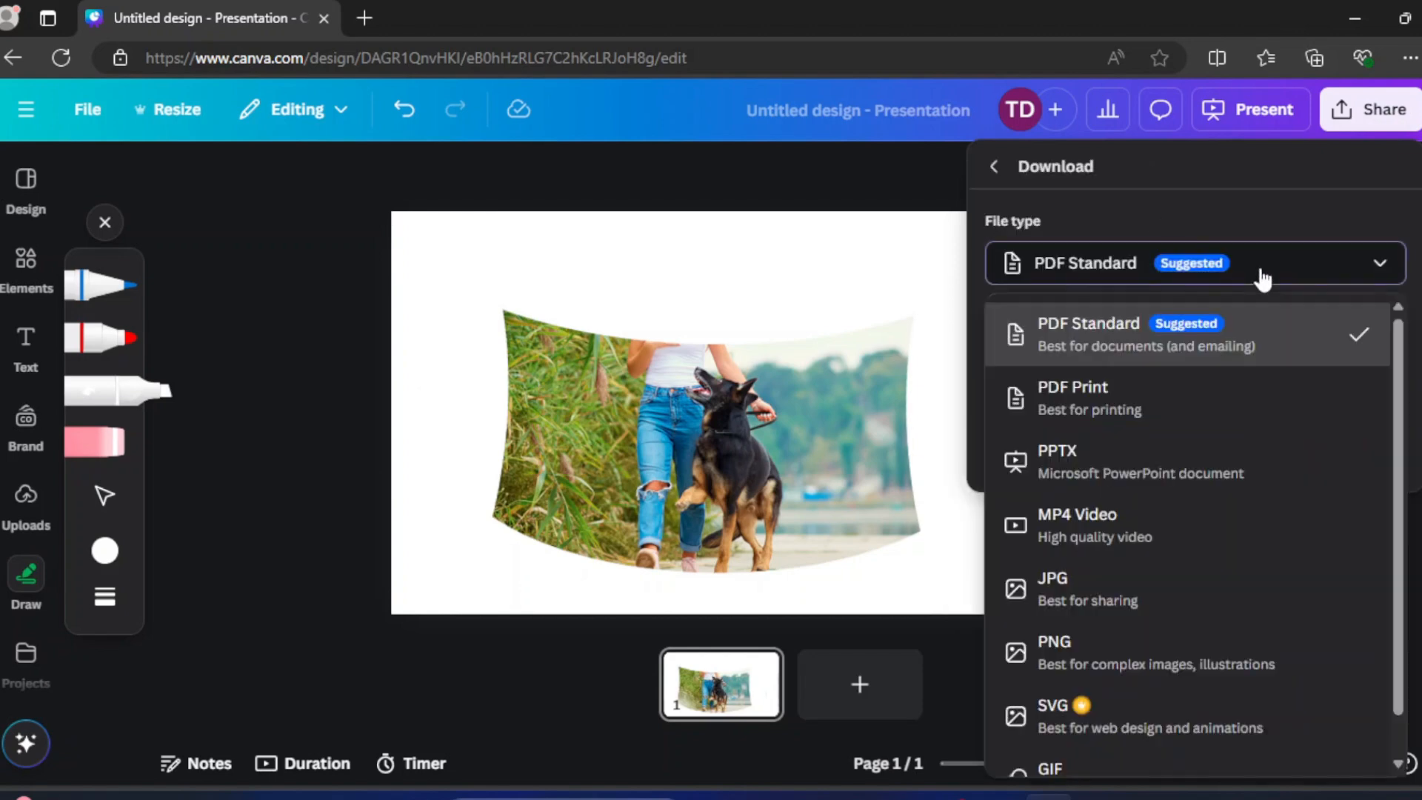
left_click(1076, 661)
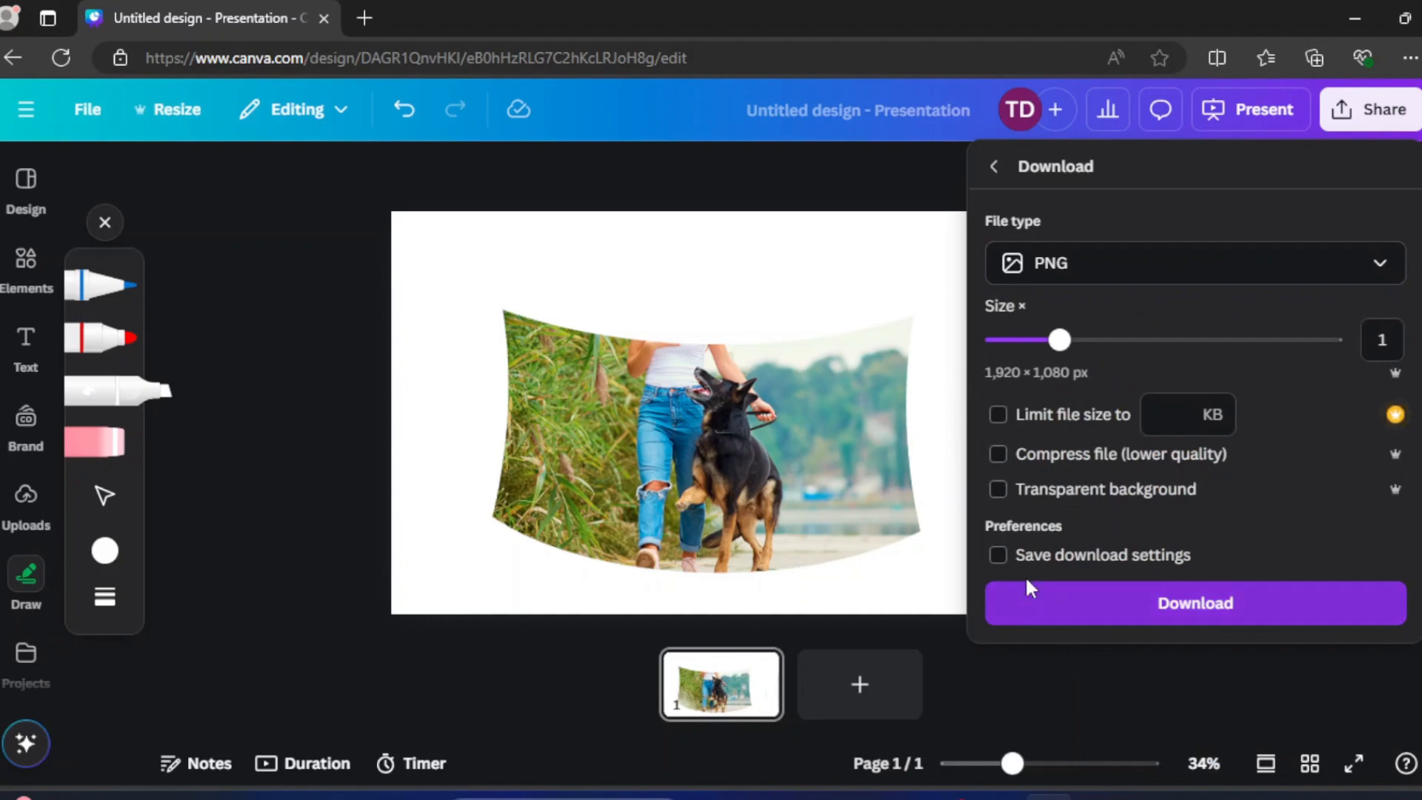
left_click(1138, 608)
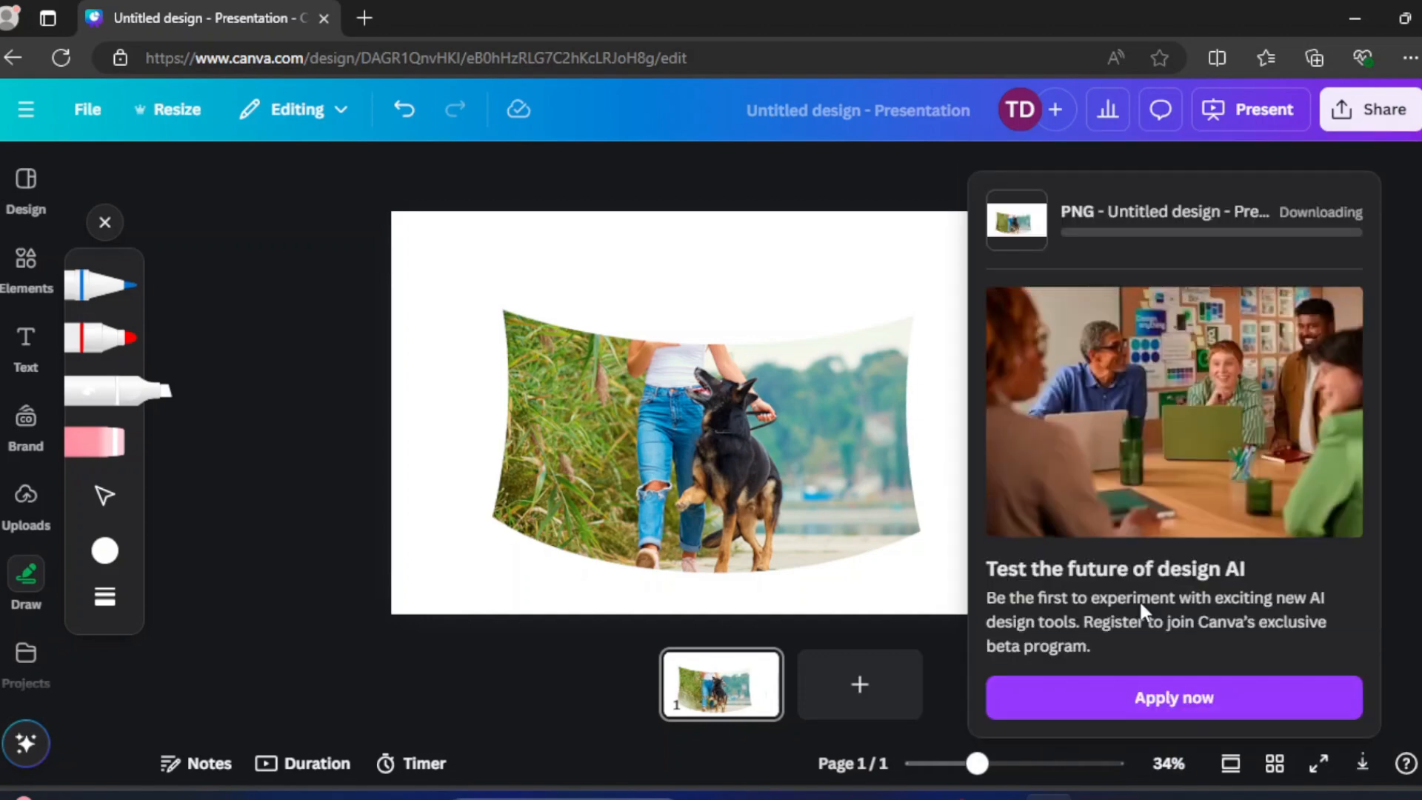
- Upload the downloaded file Untitled design (5).png to the image uploads
left_click(26, 503)
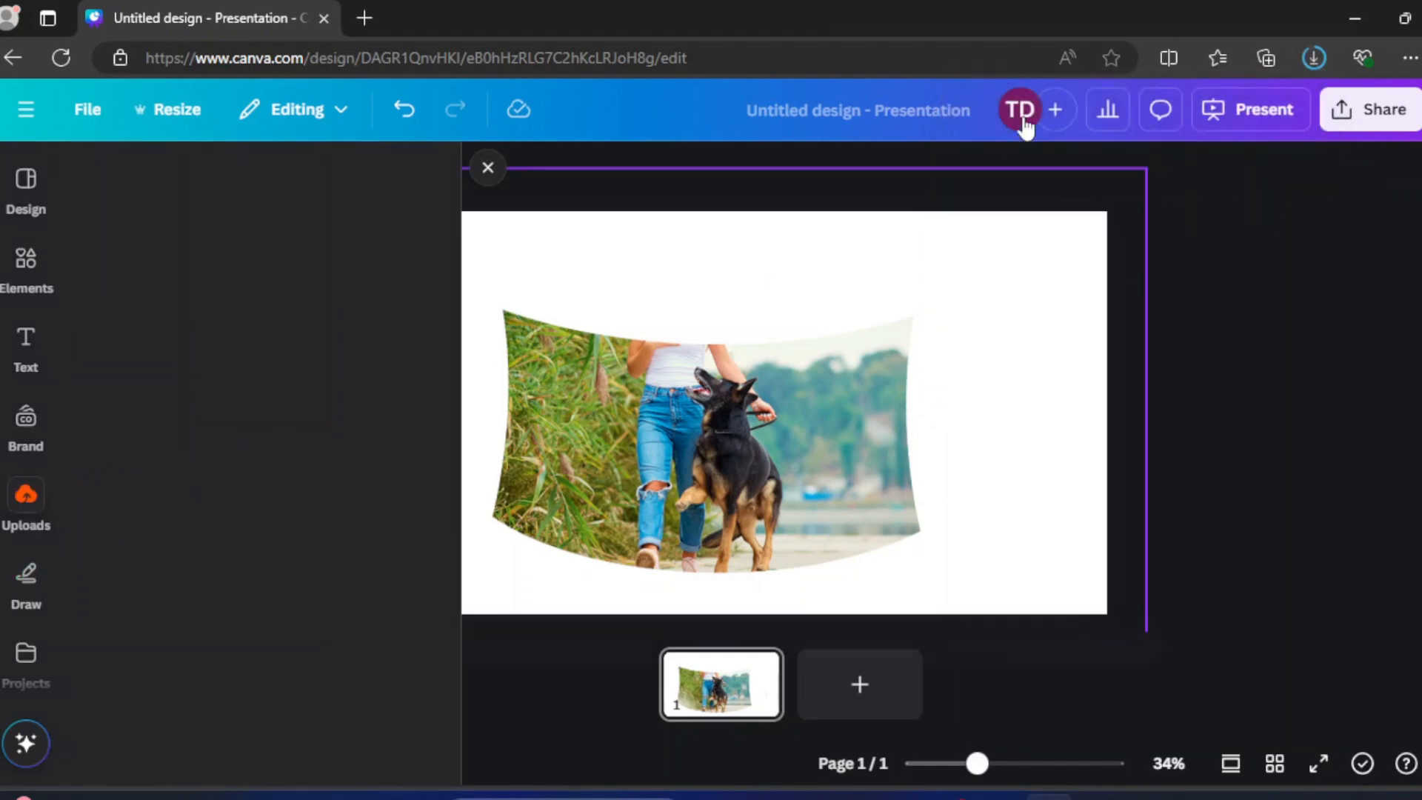
left_click(1313, 57)
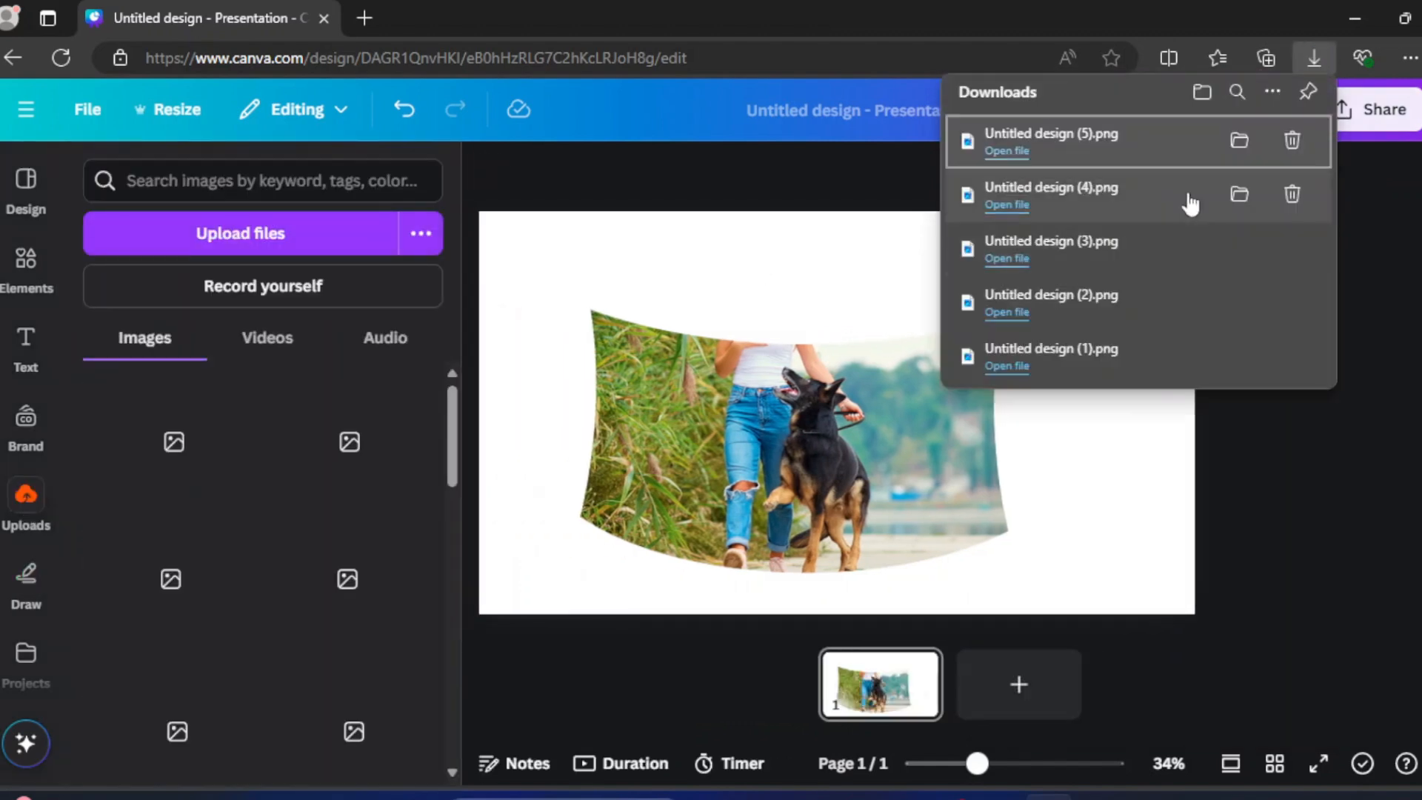
left_click_drag(1087, 142, 224, 310)
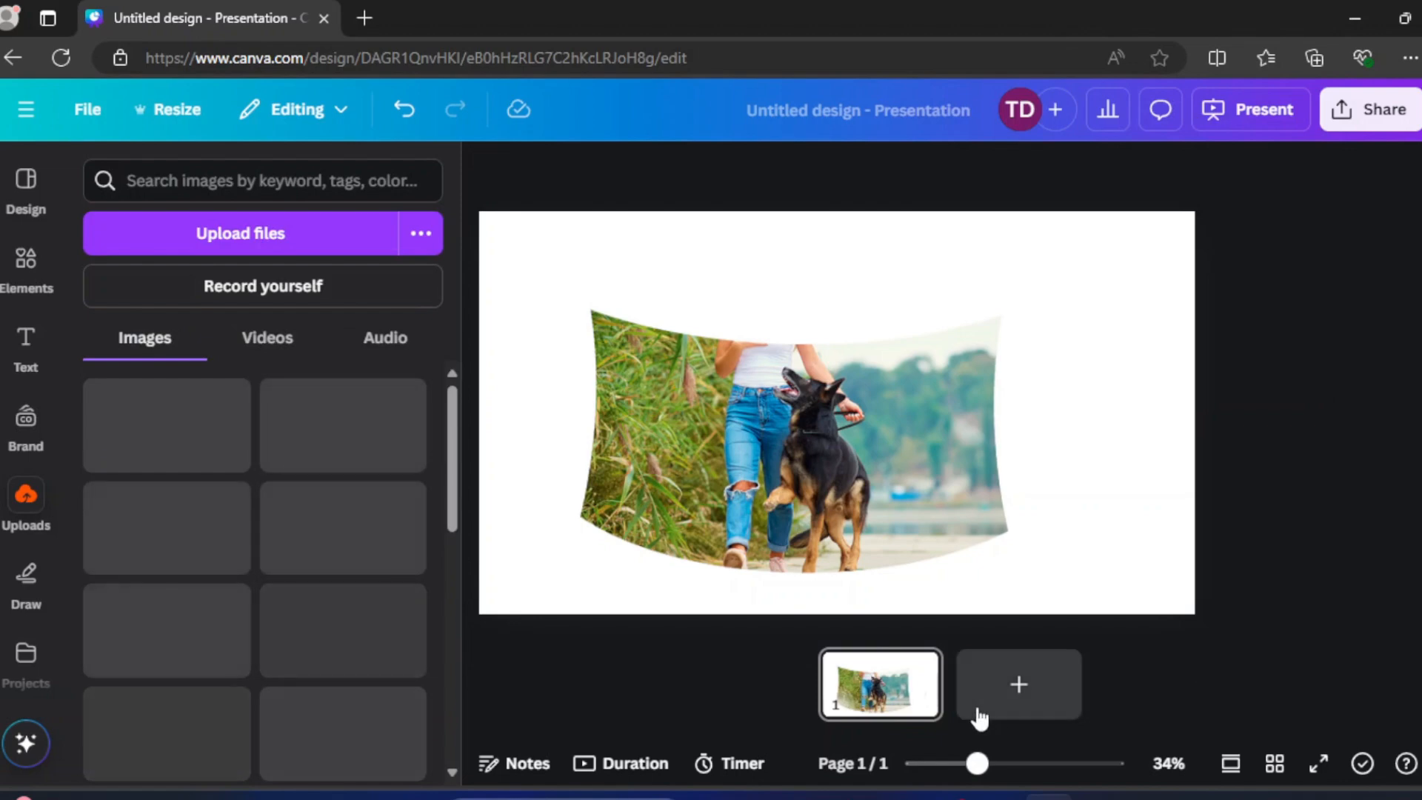
- Add a second page and give it a solid light orange background
left_click(1020, 696)
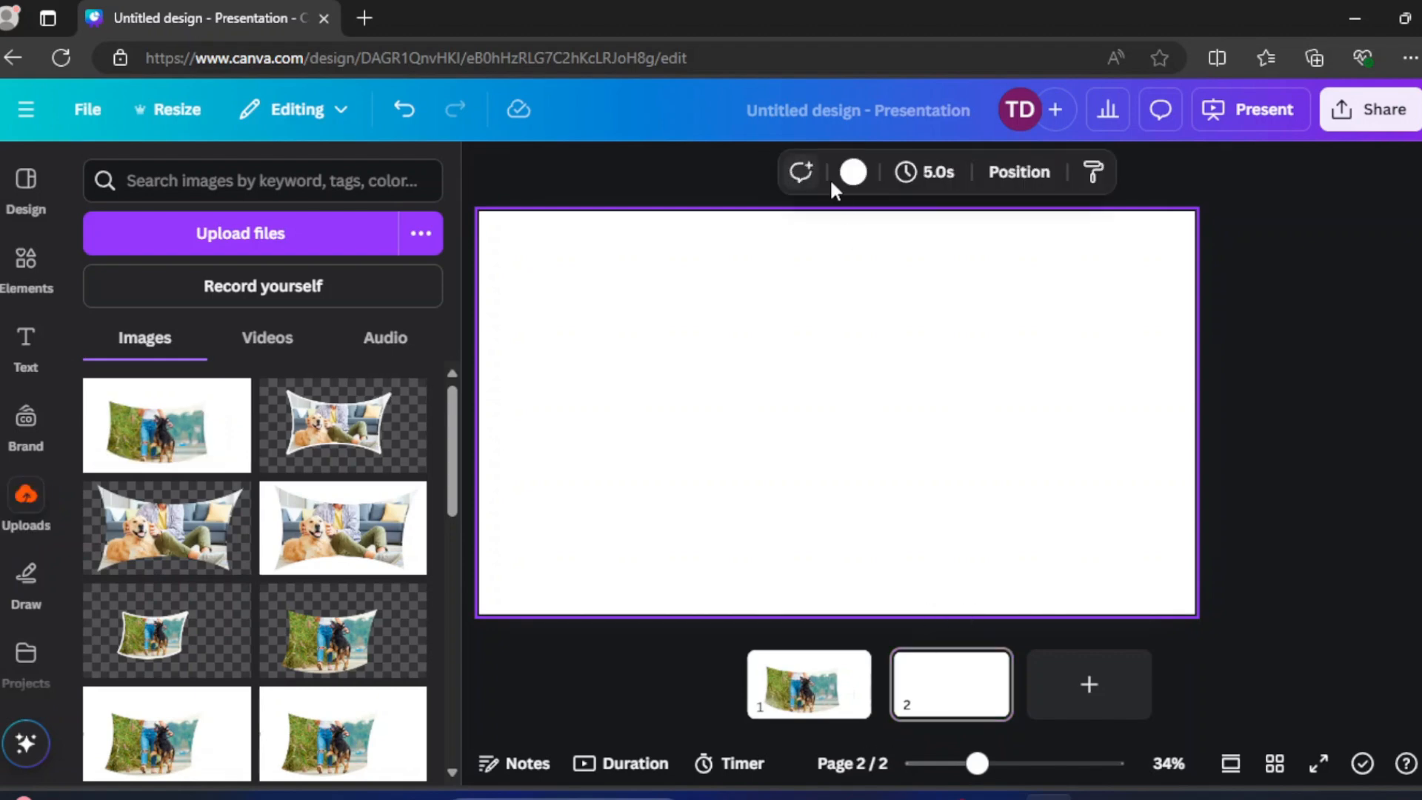
left_click(852, 174)
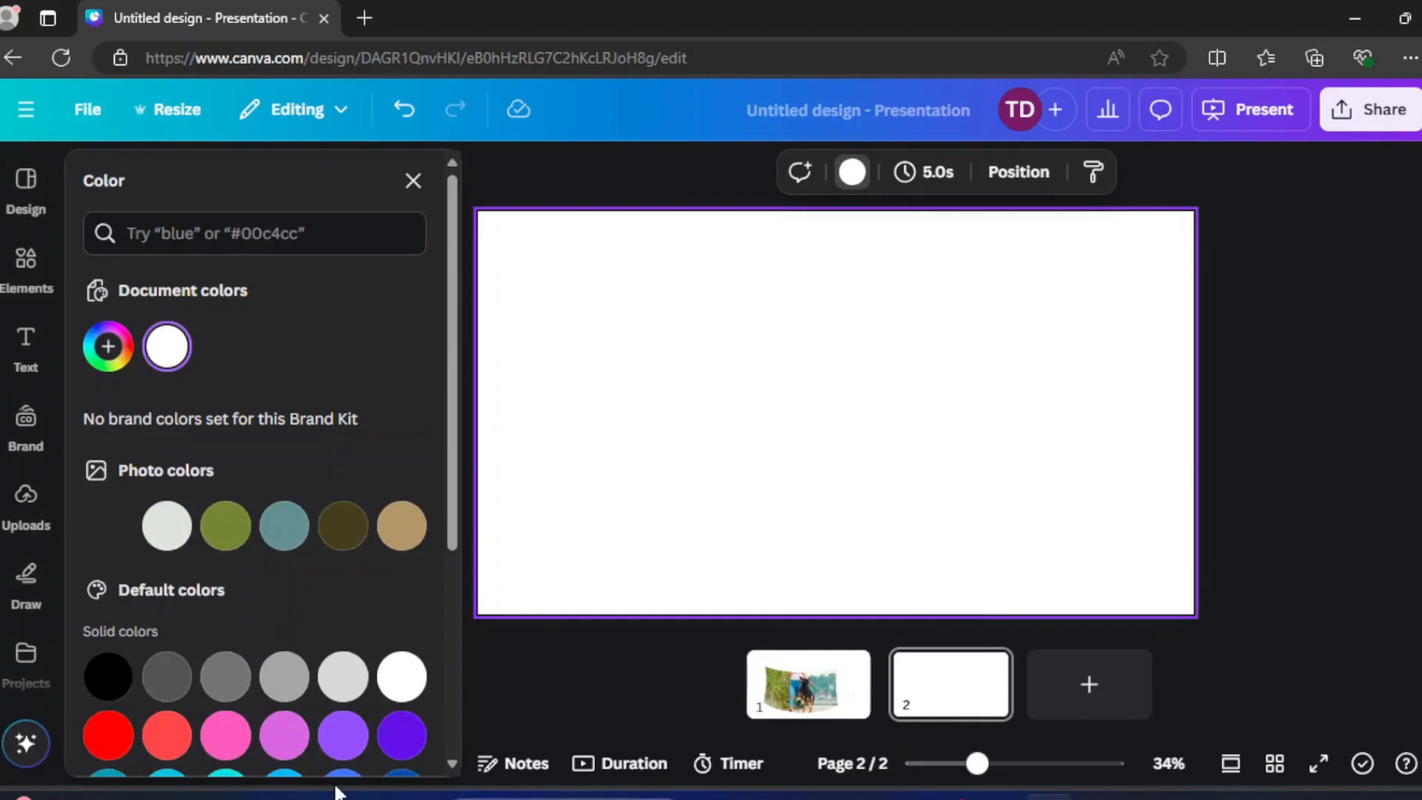
scroll(285, 638, "down", 5)
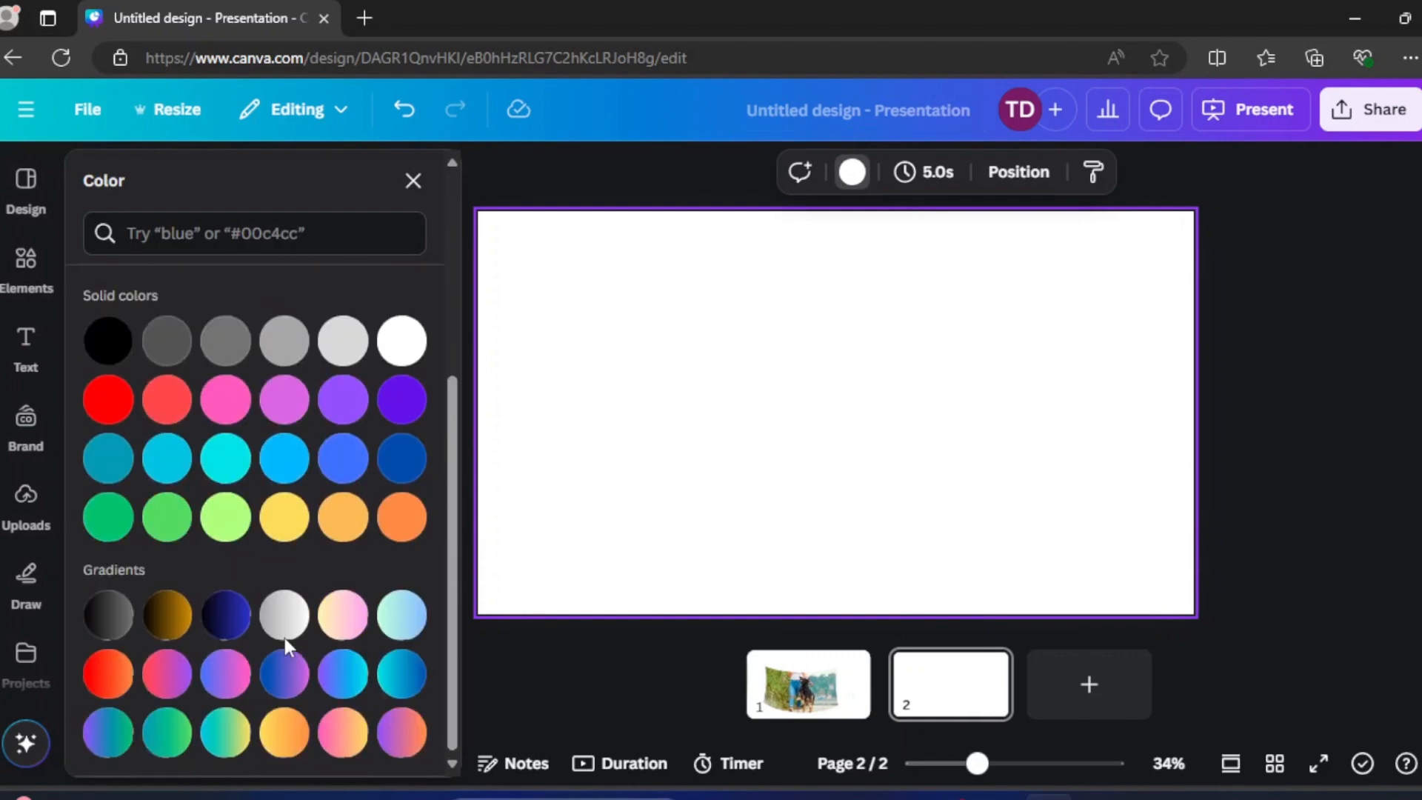
left_click(343, 518)
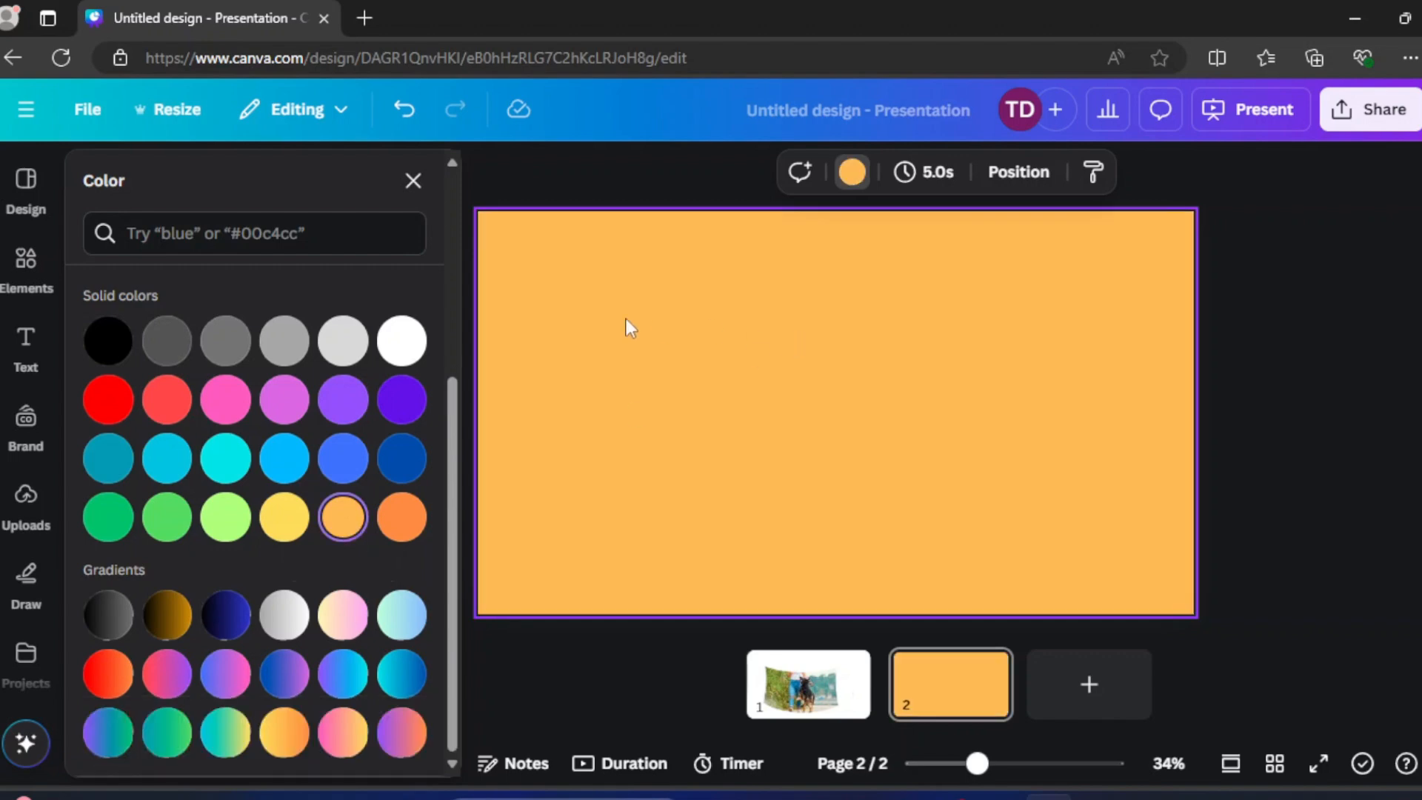
- Place the newly uploaded masked photo on page 2 and enlarge it to fill the whole page
left_click(31, 513)
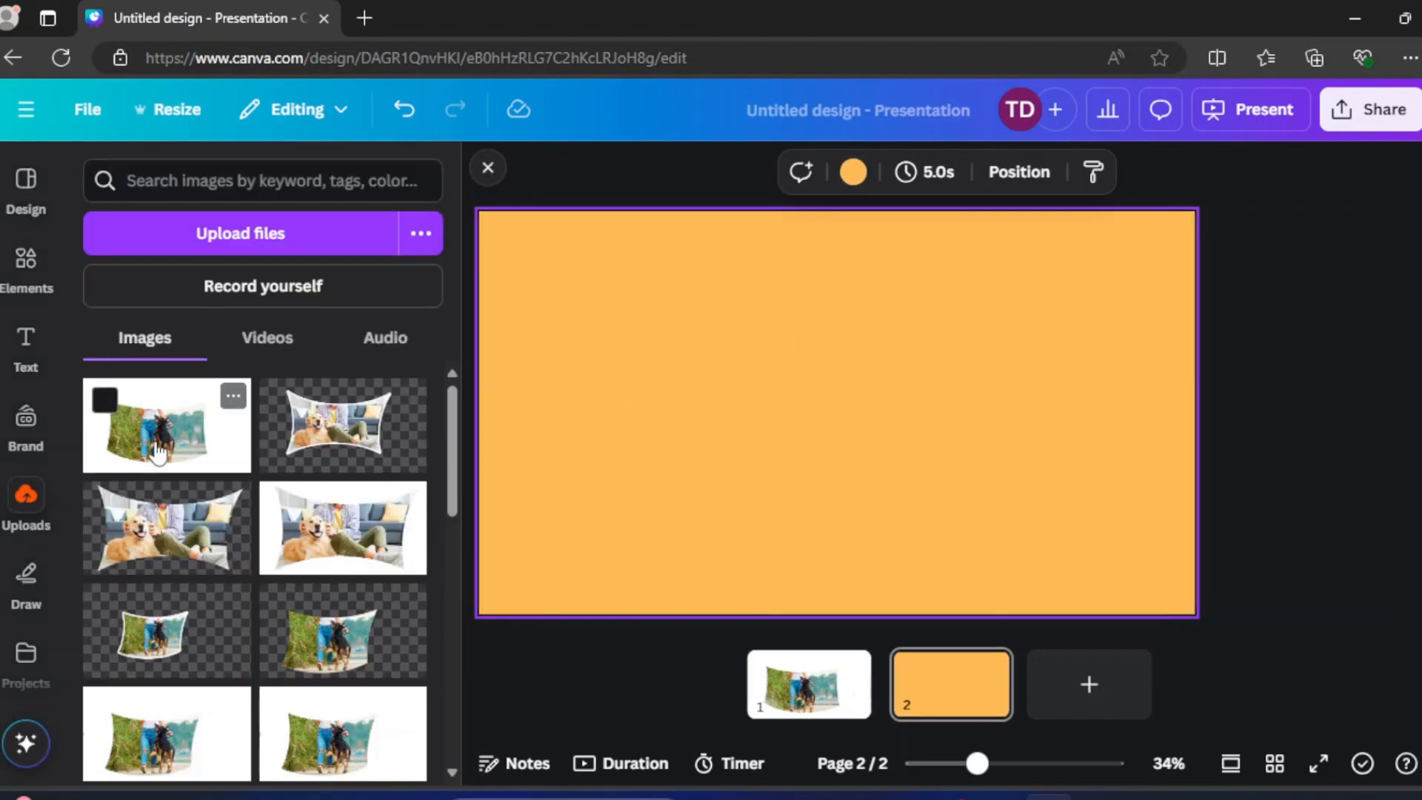
left_click_drag(157, 448, 832, 376)
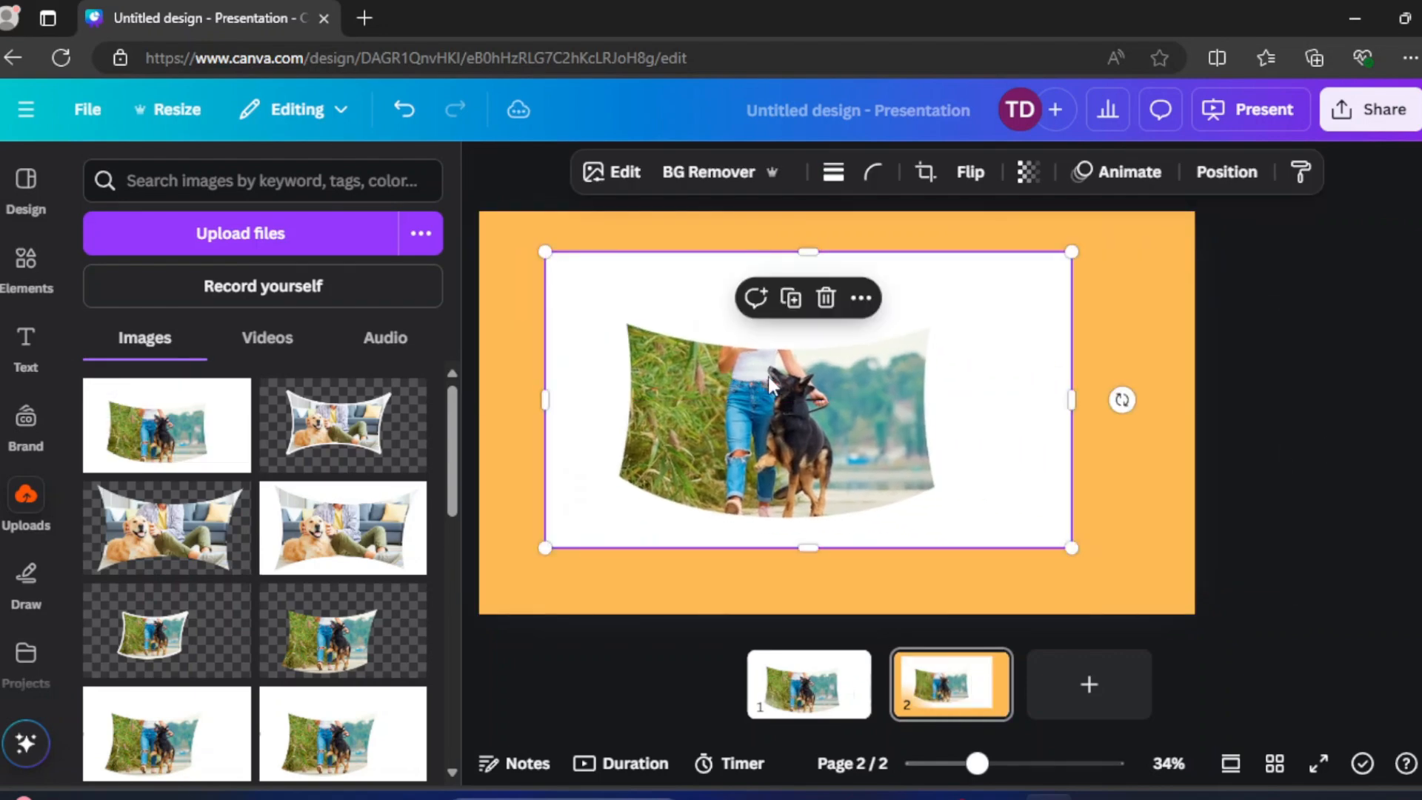
left_click_drag(767, 415, 703, 382)
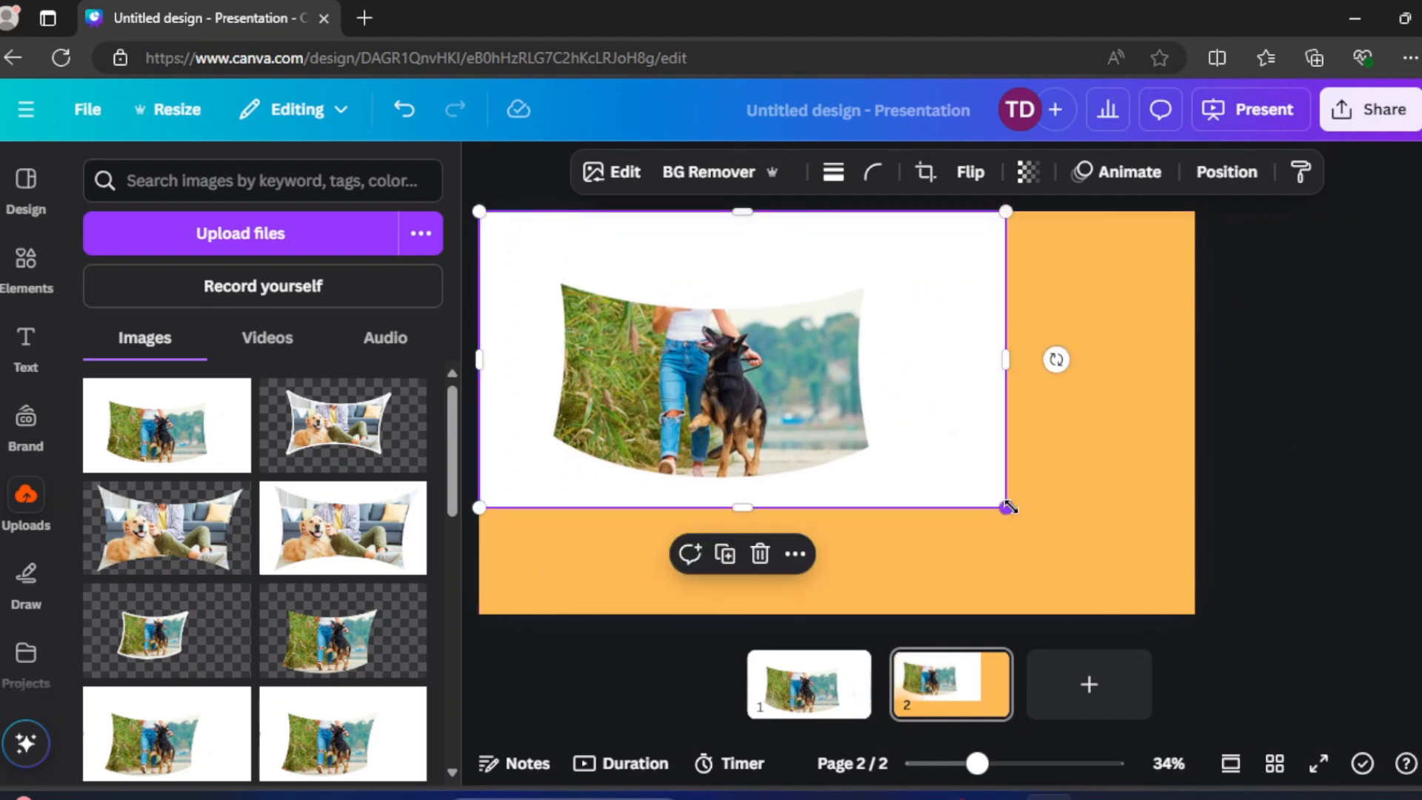
left_click_drag(1007, 507, 1207, 577)
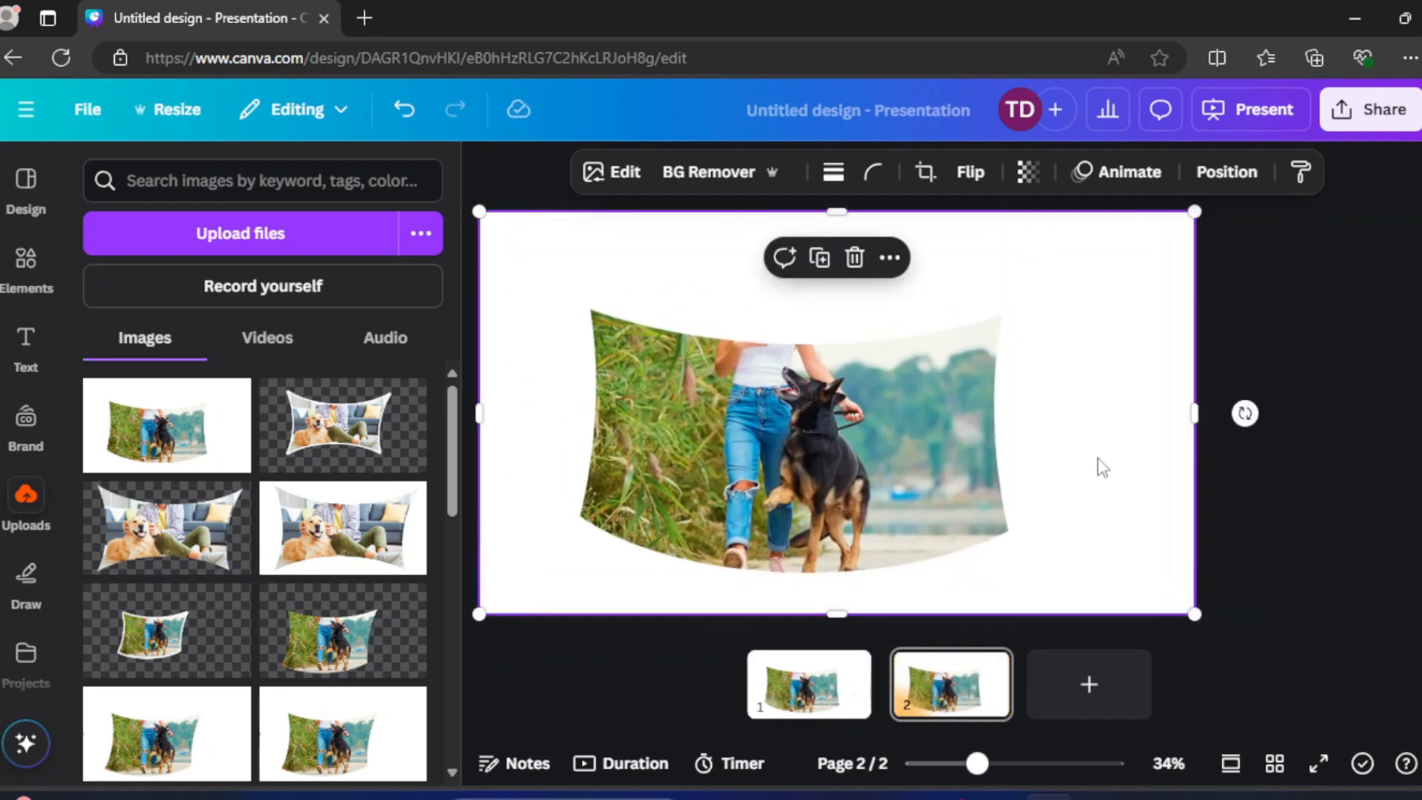
- Separate the curved photo area from its white surround with Magic Grab, painting over it with a brush size of 46
left_click(624, 174)
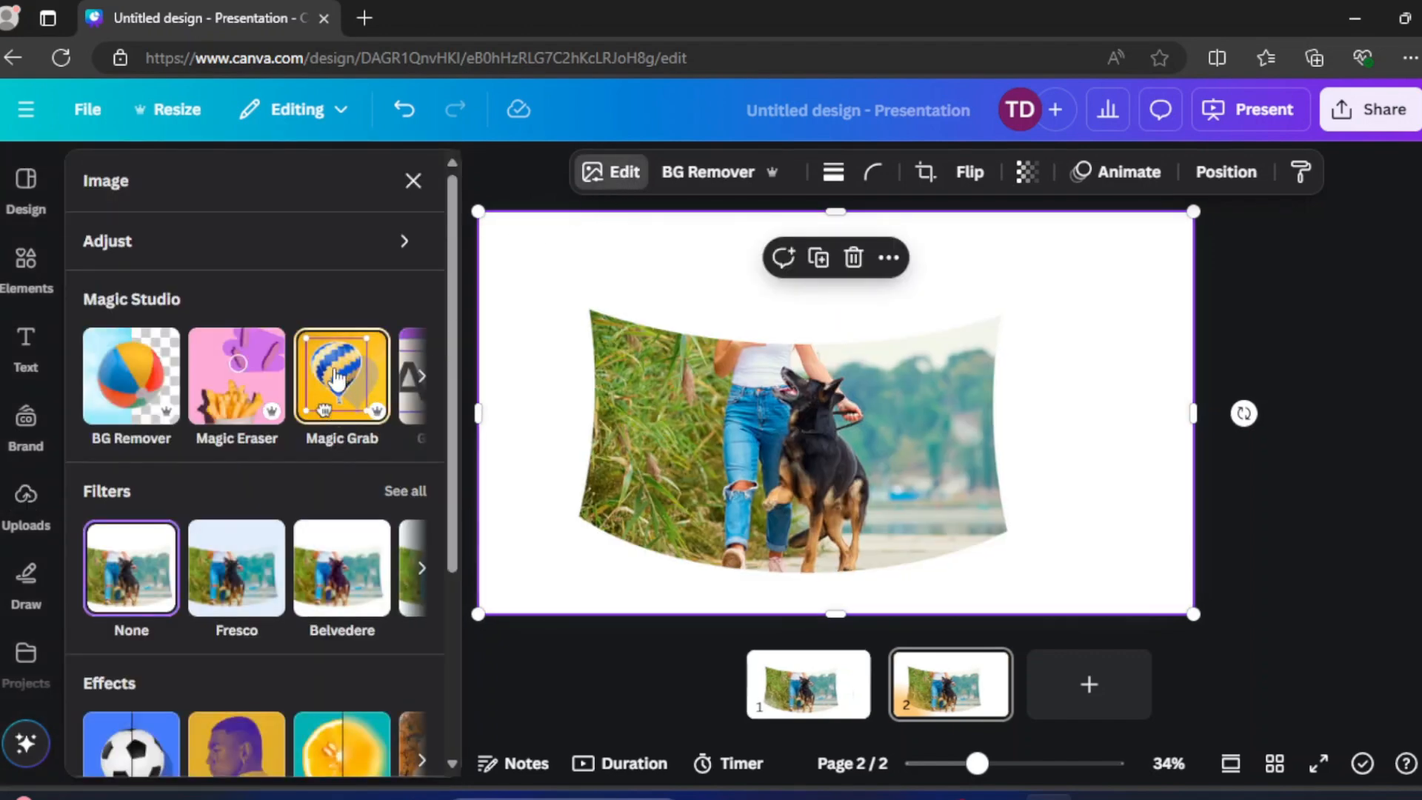
left_click(332, 388)
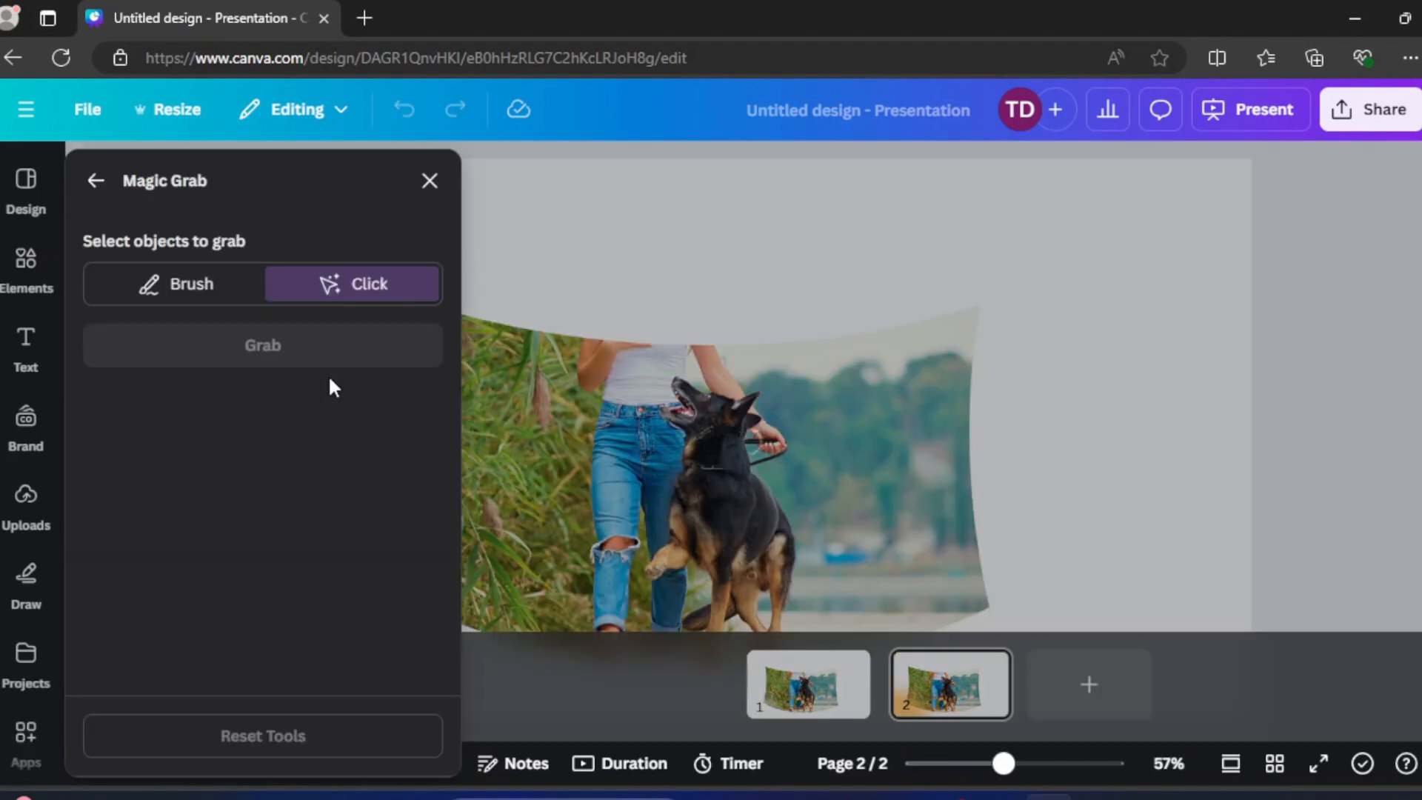
left_click(153, 283)
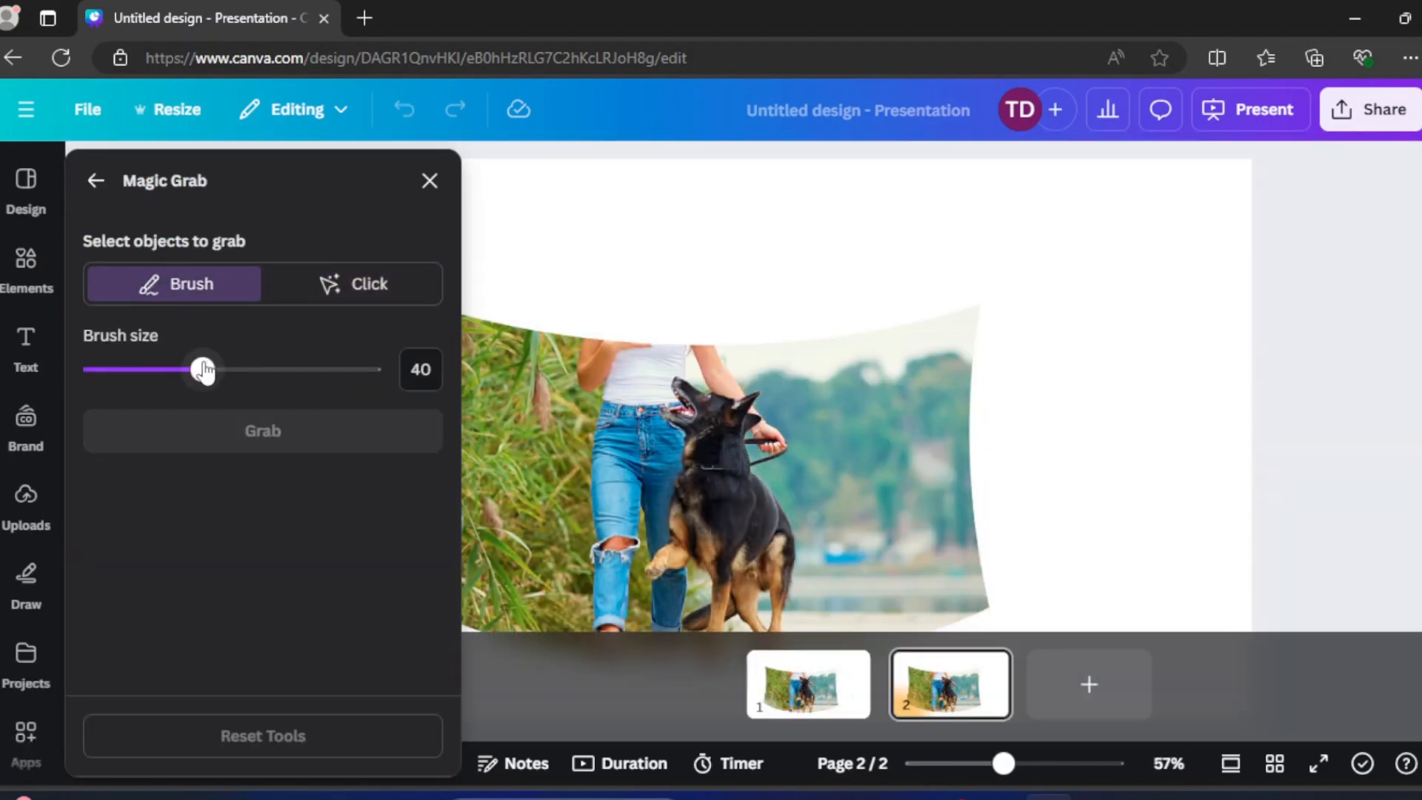
left_click_drag(203, 370, 220, 370)
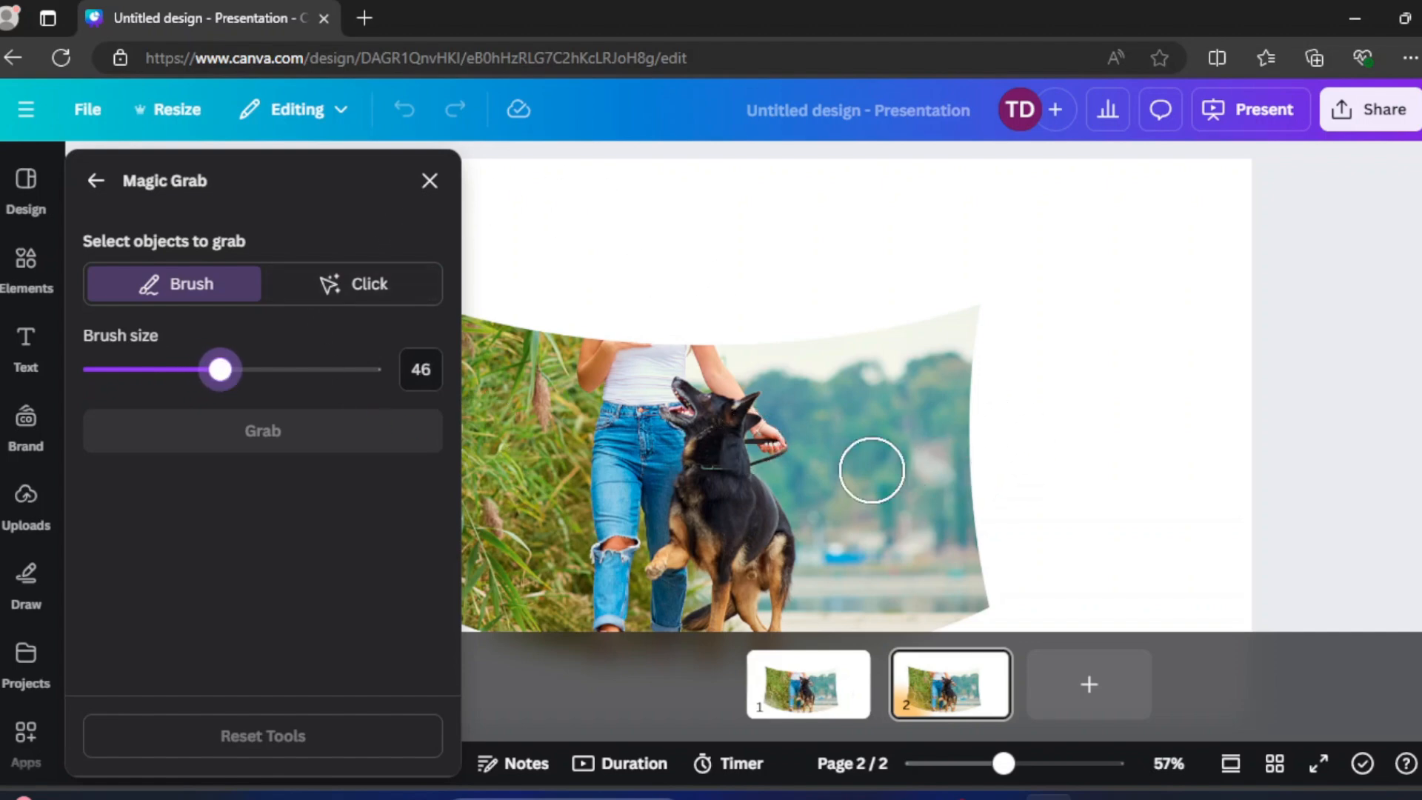
left_click(1168, 766)
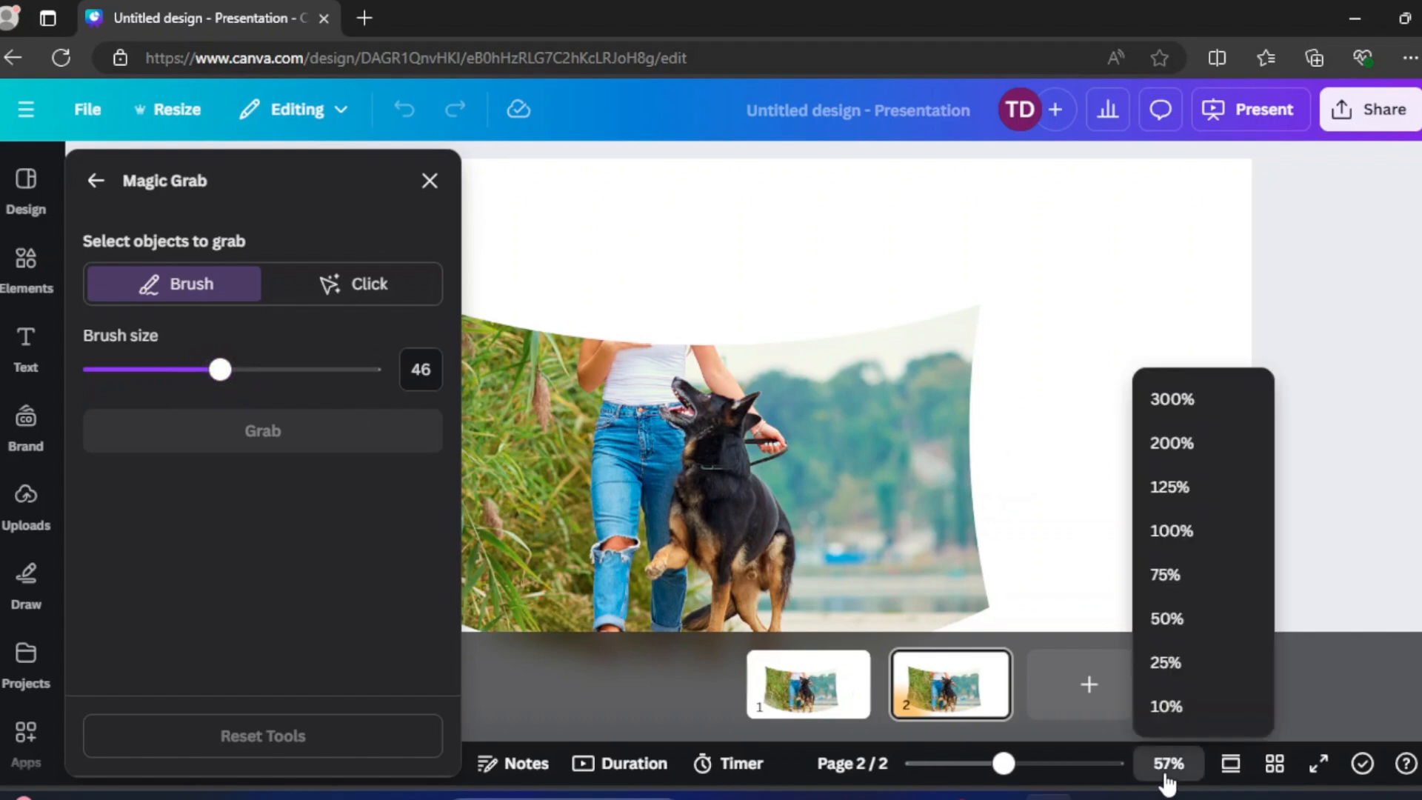
left_click(1169, 667)
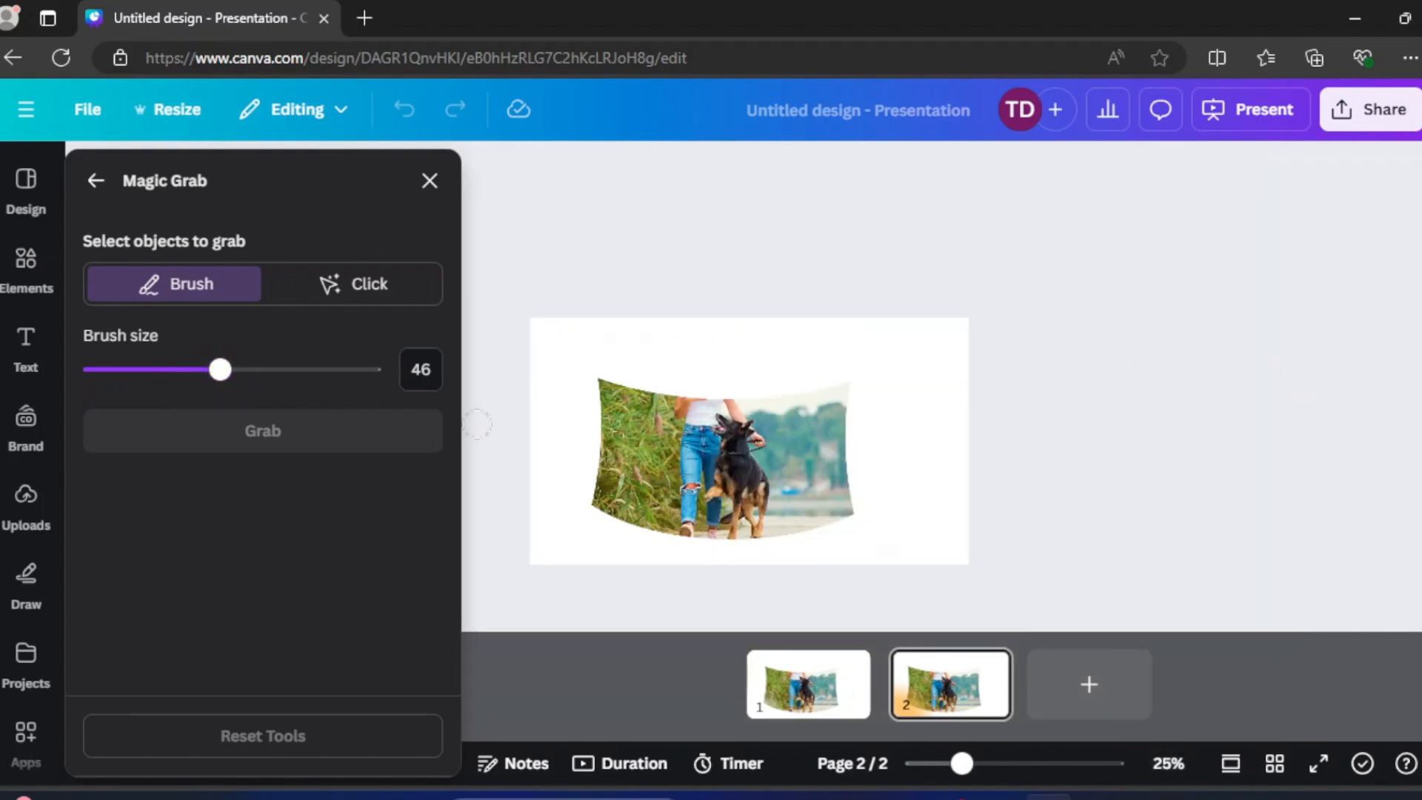
left_click(589, 380)
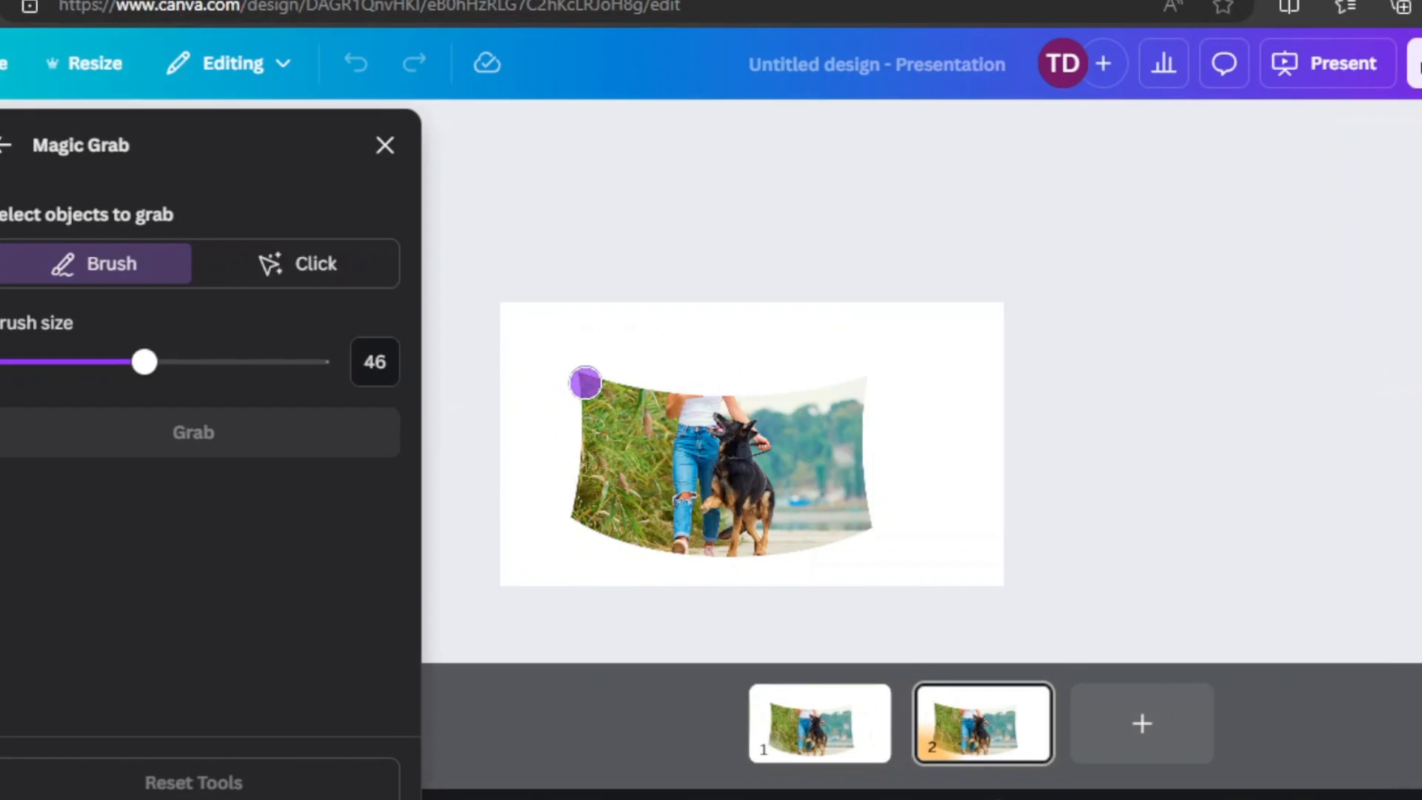
mouse_move(620, 388)
left_mouse_down()
mouse_move(814, 403)
mouse_move(860, 389)
mouse_move(866, 517)
mouse_move(790, 546)
mouse_move(633, 543)
mouse_move(575, 521)
mouse_move(585, 392)
mouse_move(677, 417)
mouse_move(838, 426)
mouse_move(842, 454)
mouse_move(731, 521)
mouse_move(608, 481)
mouse_move(604, 513)
mouse_move(640, 430)
mouse_move(710, 498)
mouse_move(825, 450)
left_mouse_up()
left_click(213, 437)
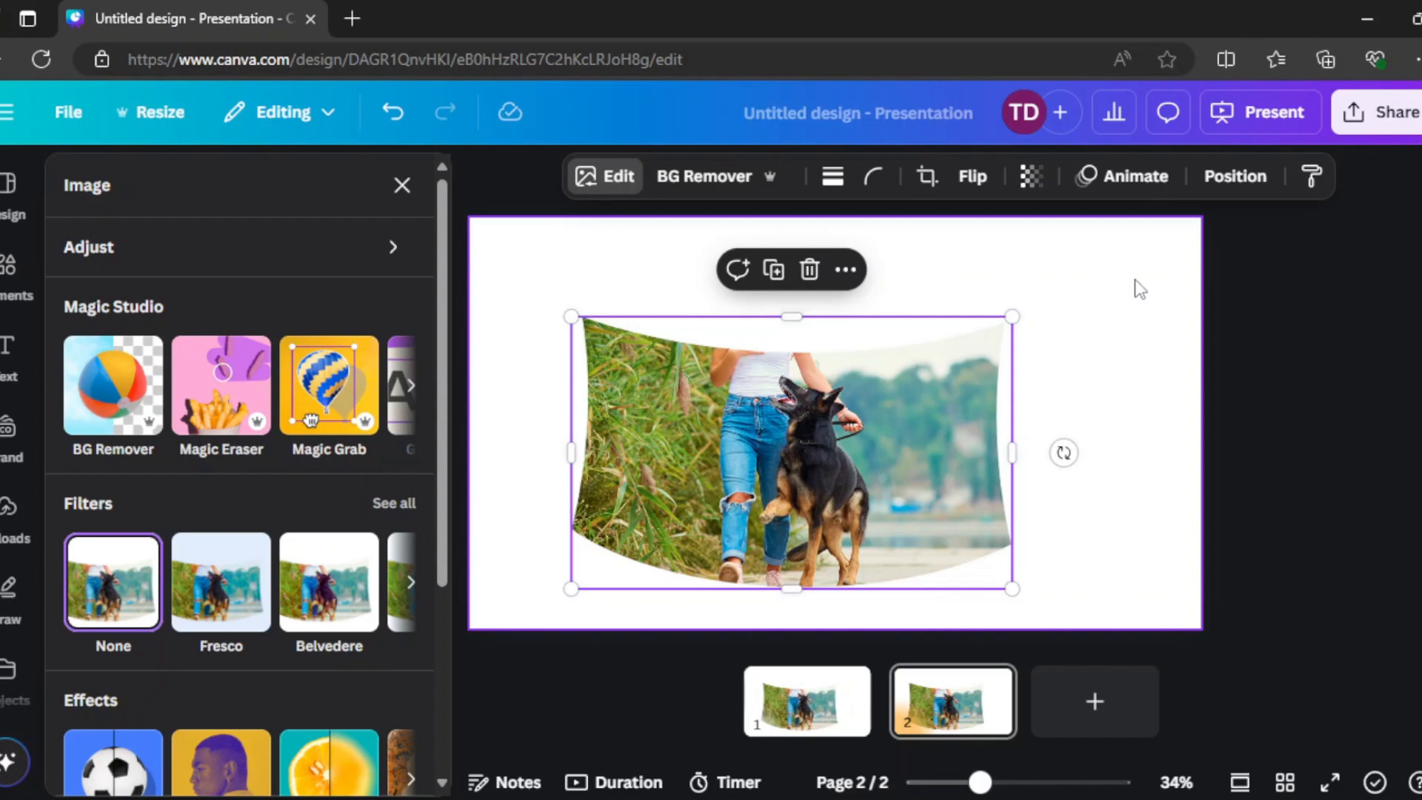
- Remove the white full-page layer behind the grabbed photo on page 2 with BG Remover, keeping the photo's position
left_click(1114, 283)
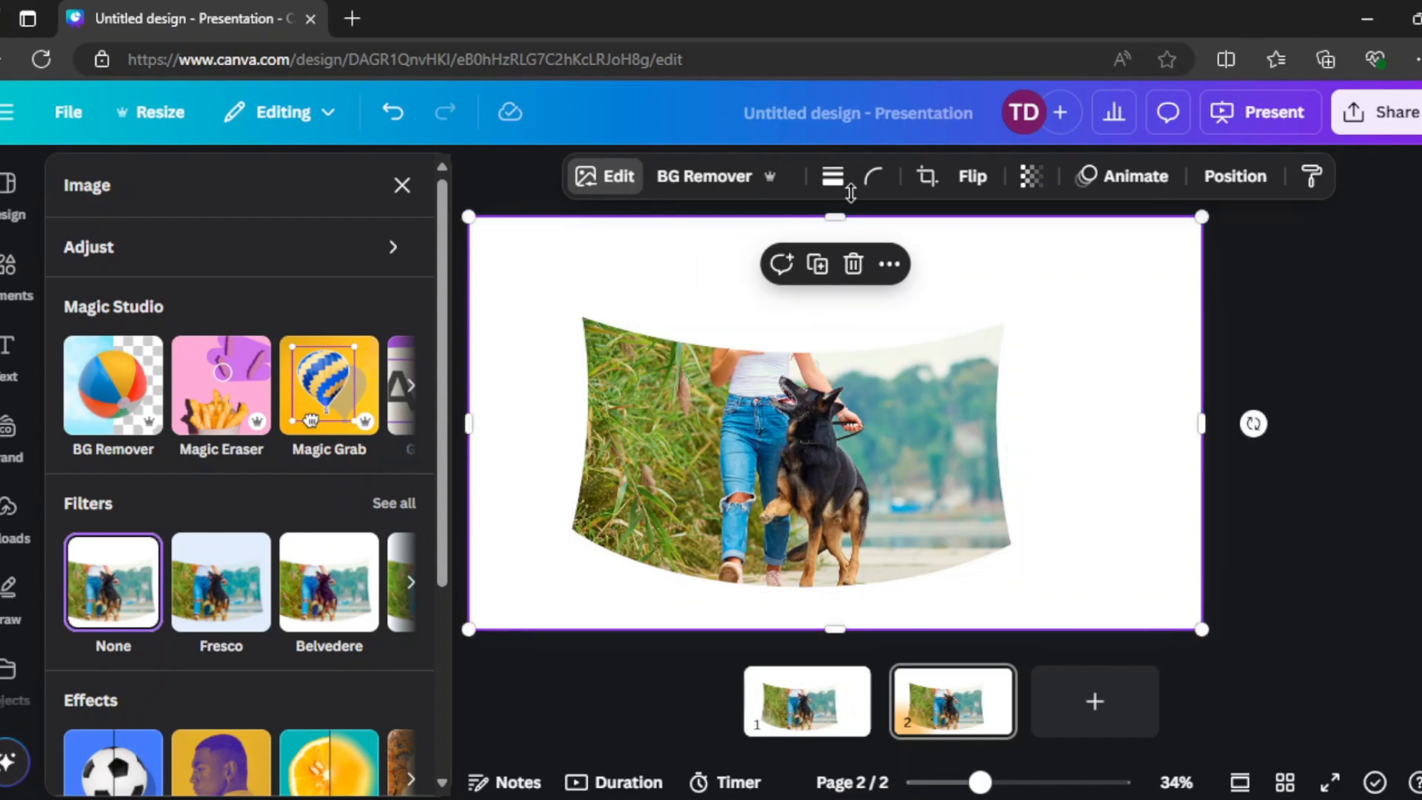
left_click(662, 191)
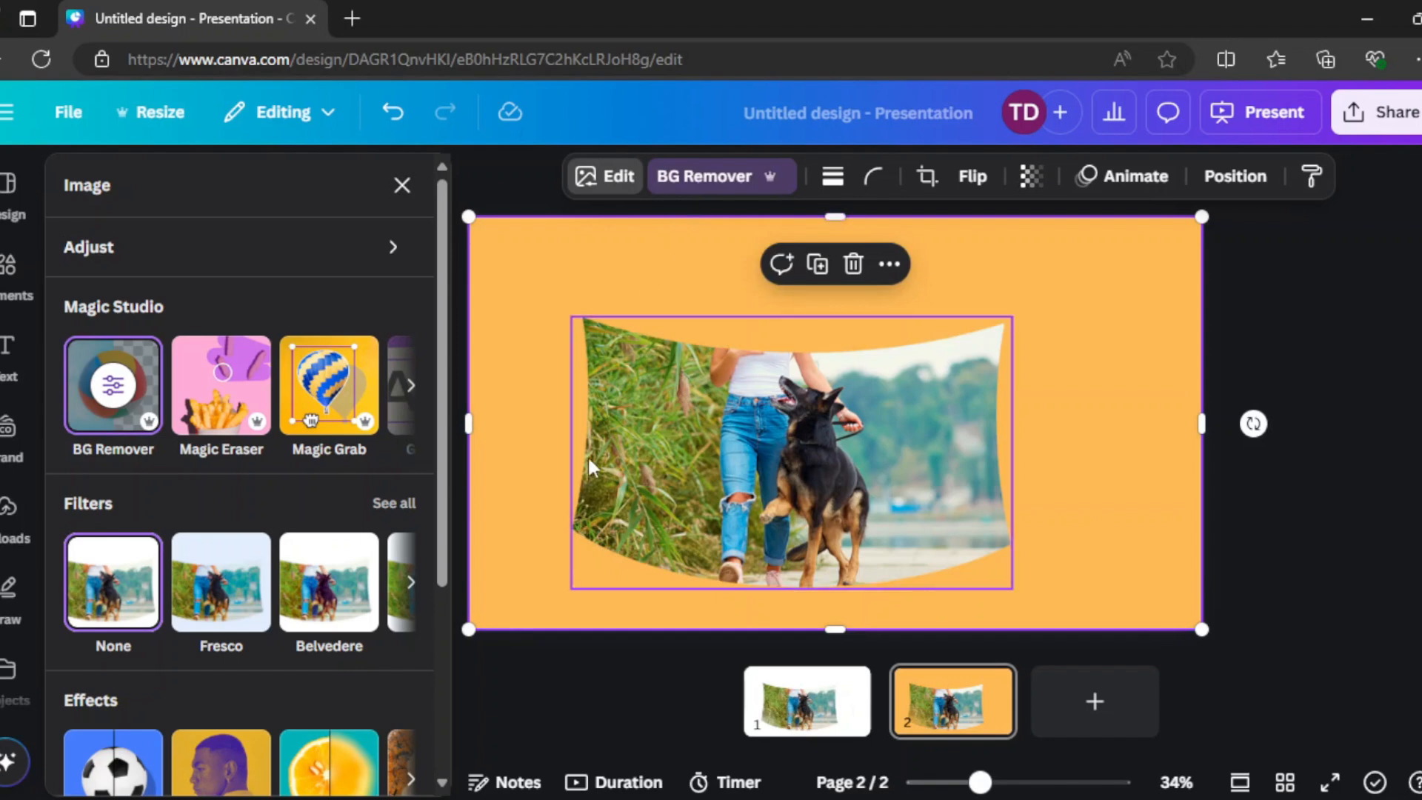
left_click_drag(727, 485, 739, 473)
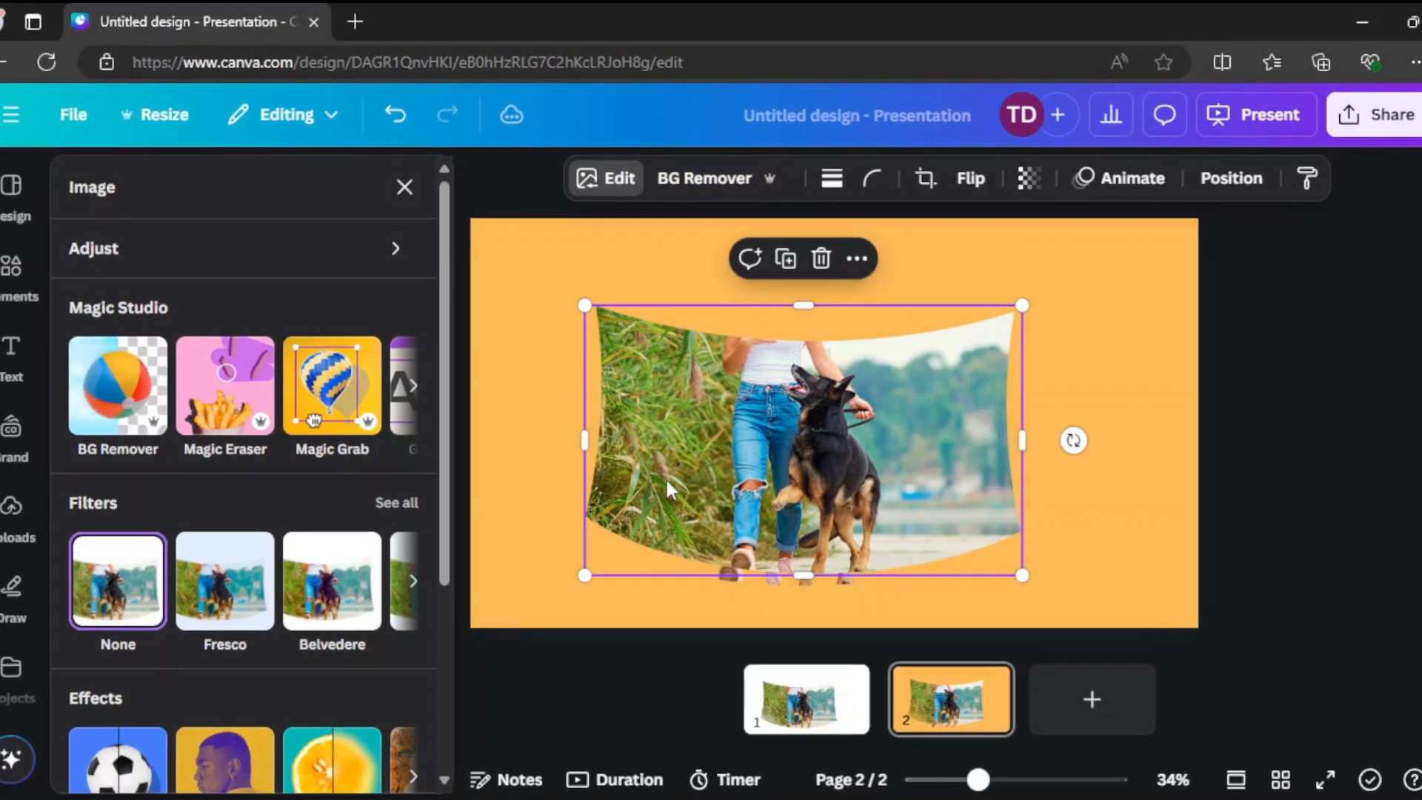
key("ctrl+z")
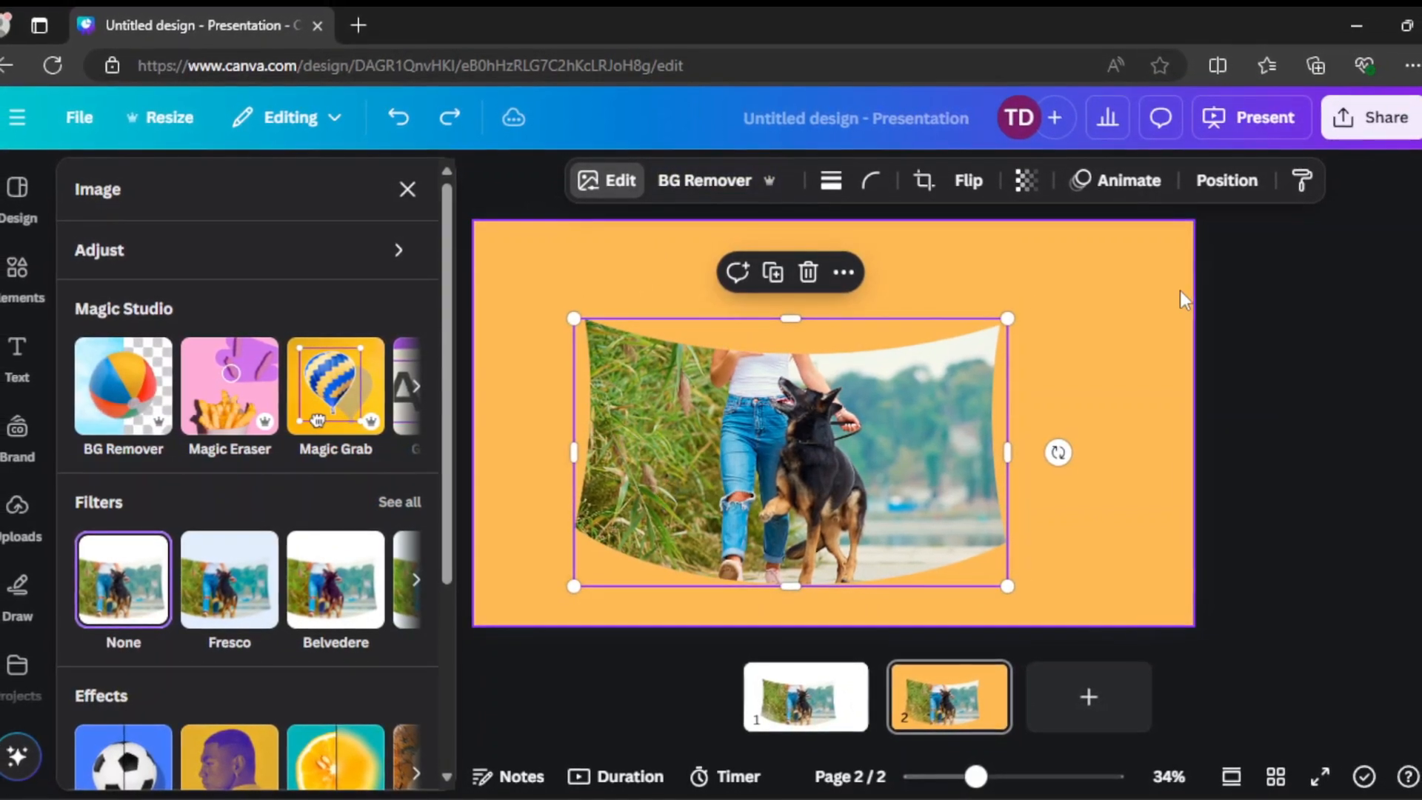
left_click(1127, 308)
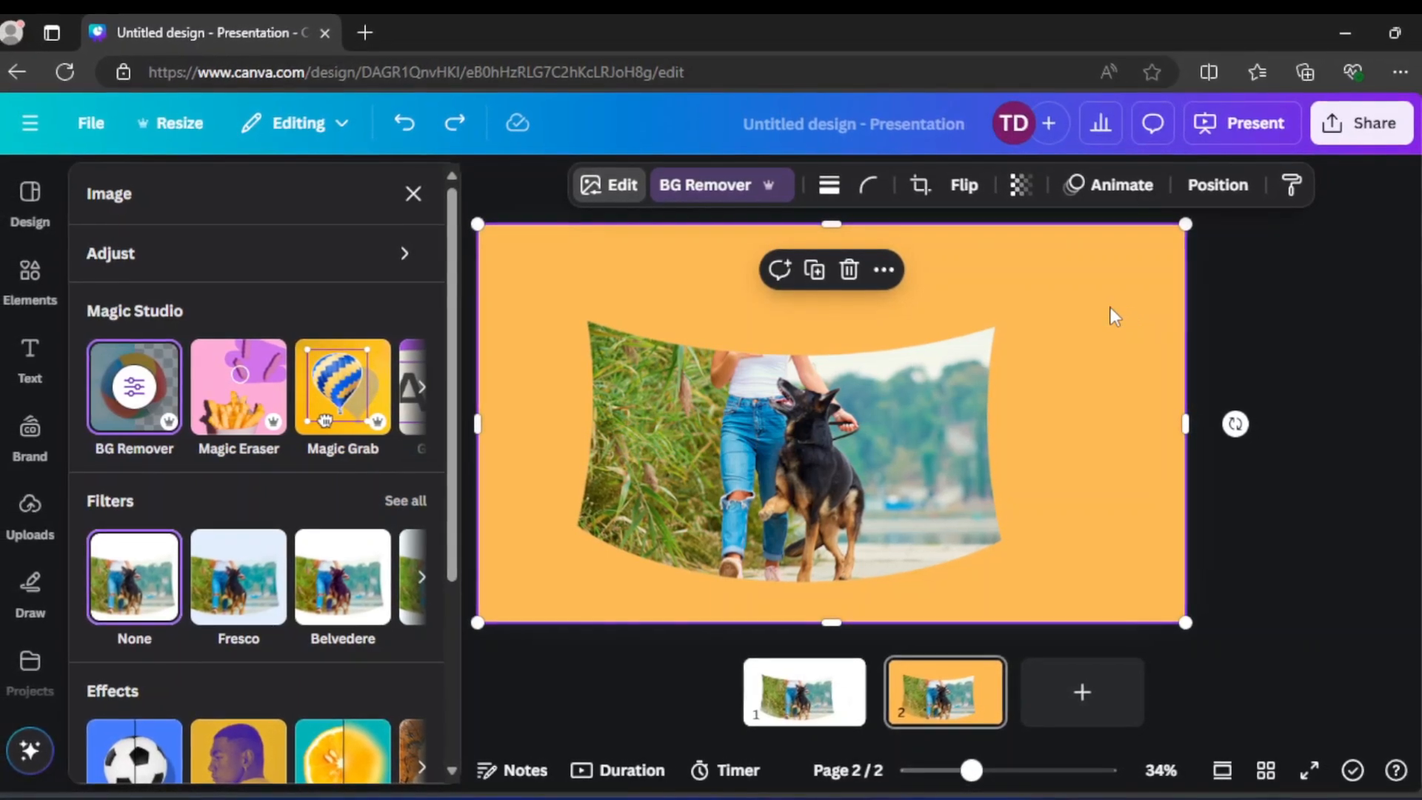
- Download only page 2 as a PNG with a transparent background
left_click(1378, 133)
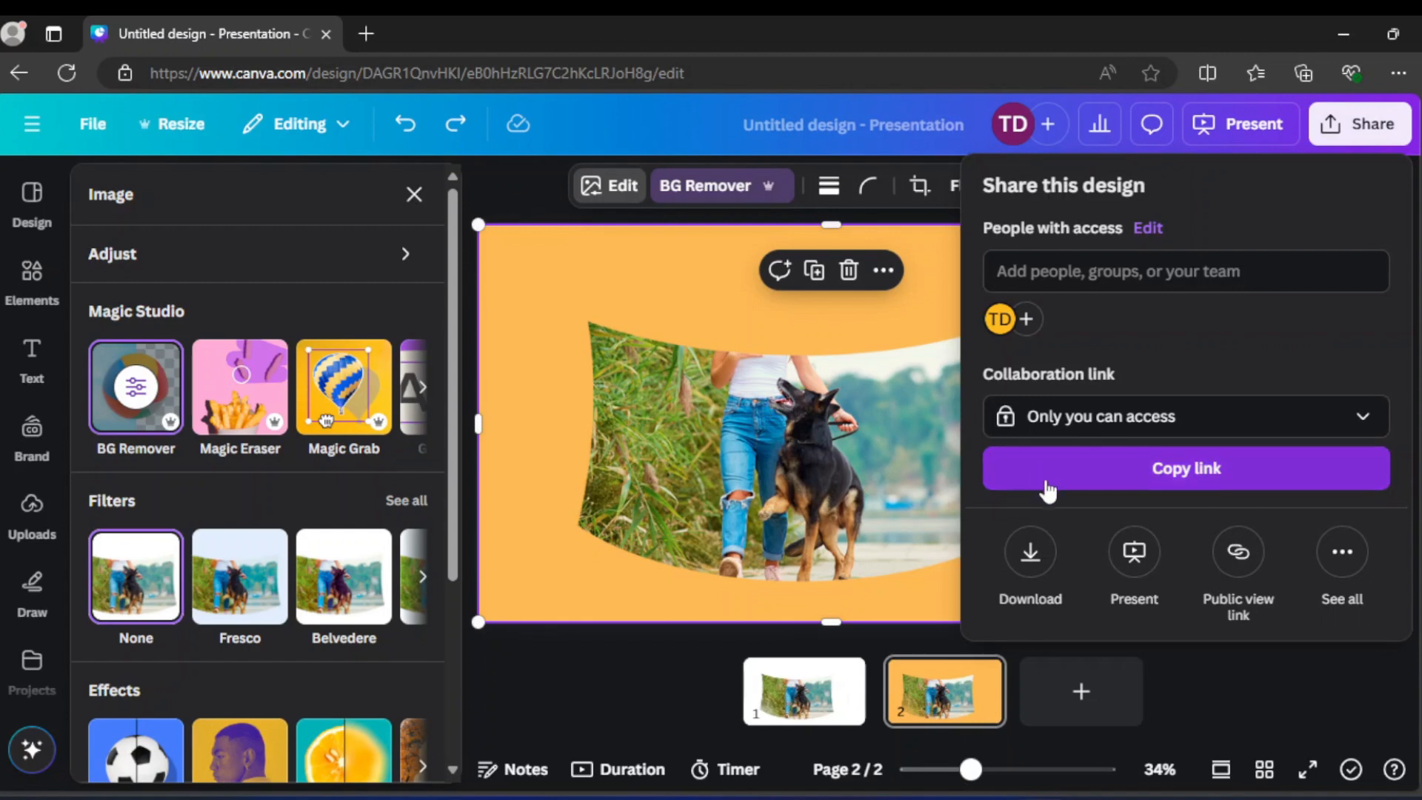
left_click(1028, 554)
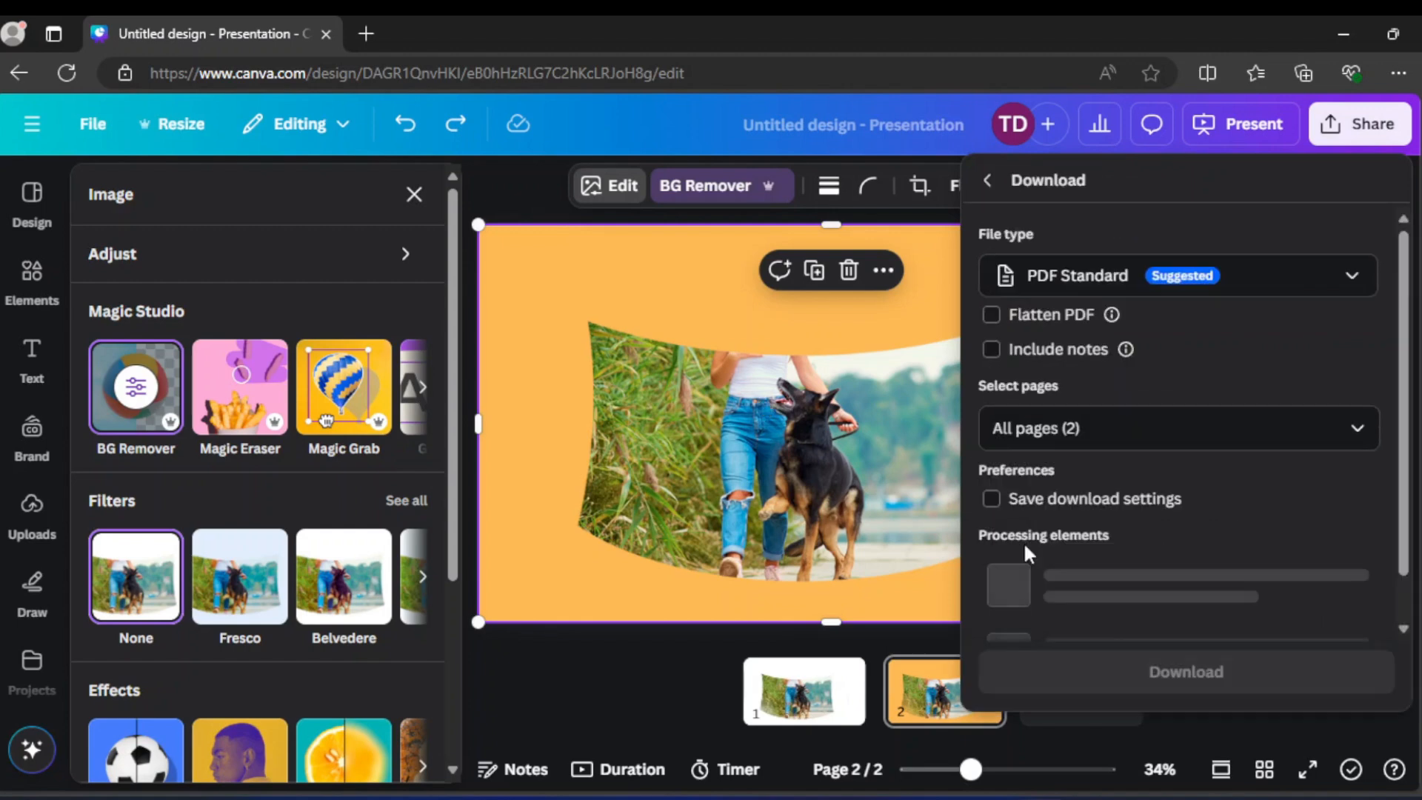
left_click(1258, 280)
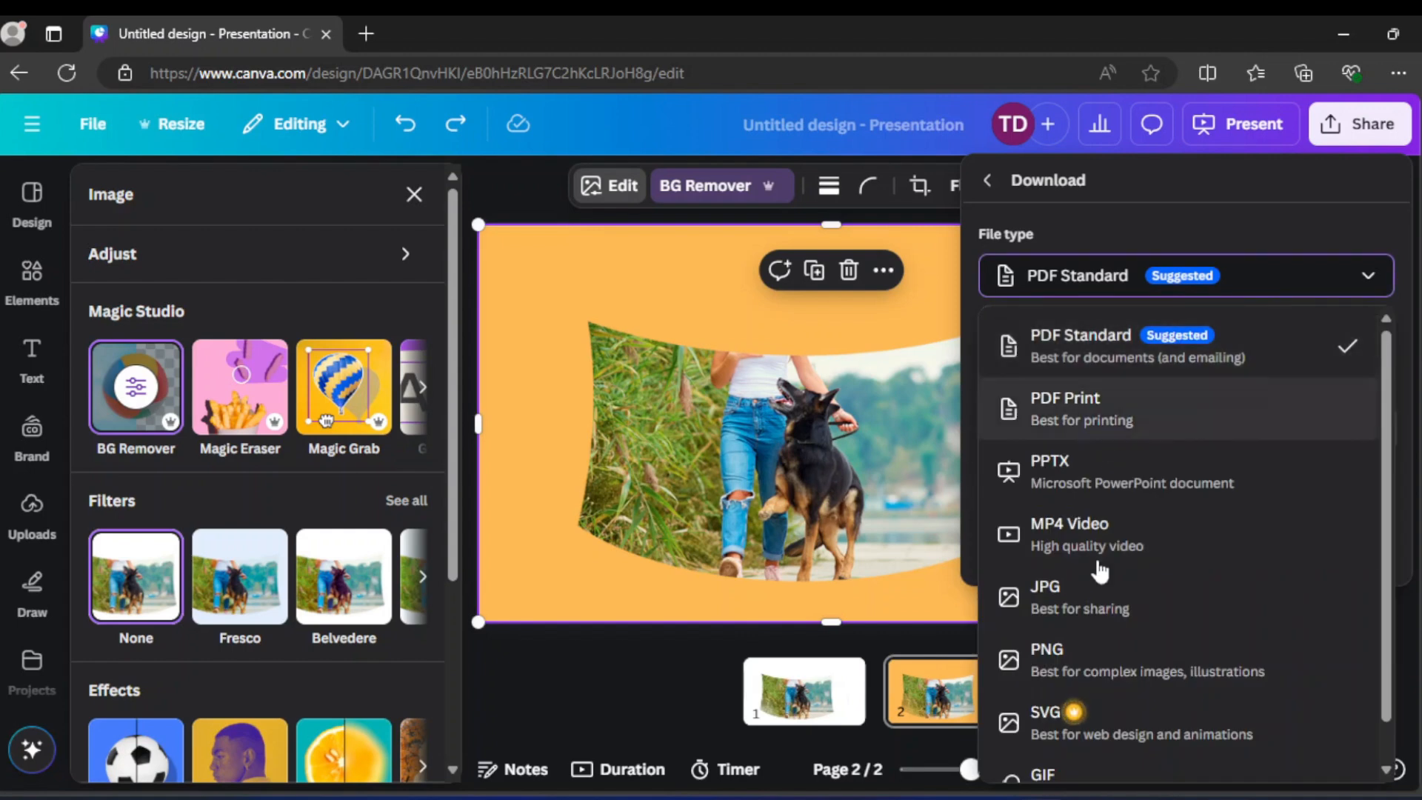
left_click(1077, 647)
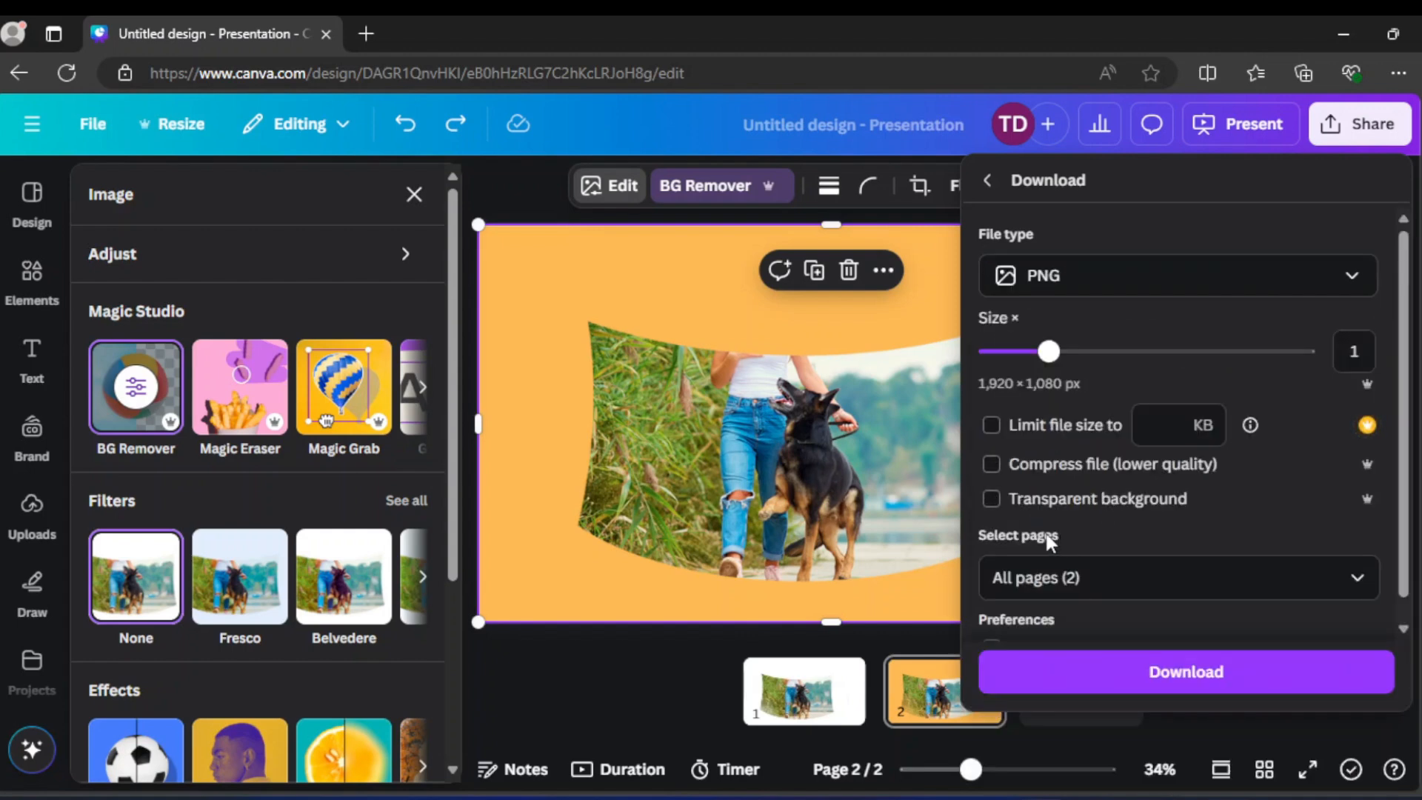
left_click(1167, 577)
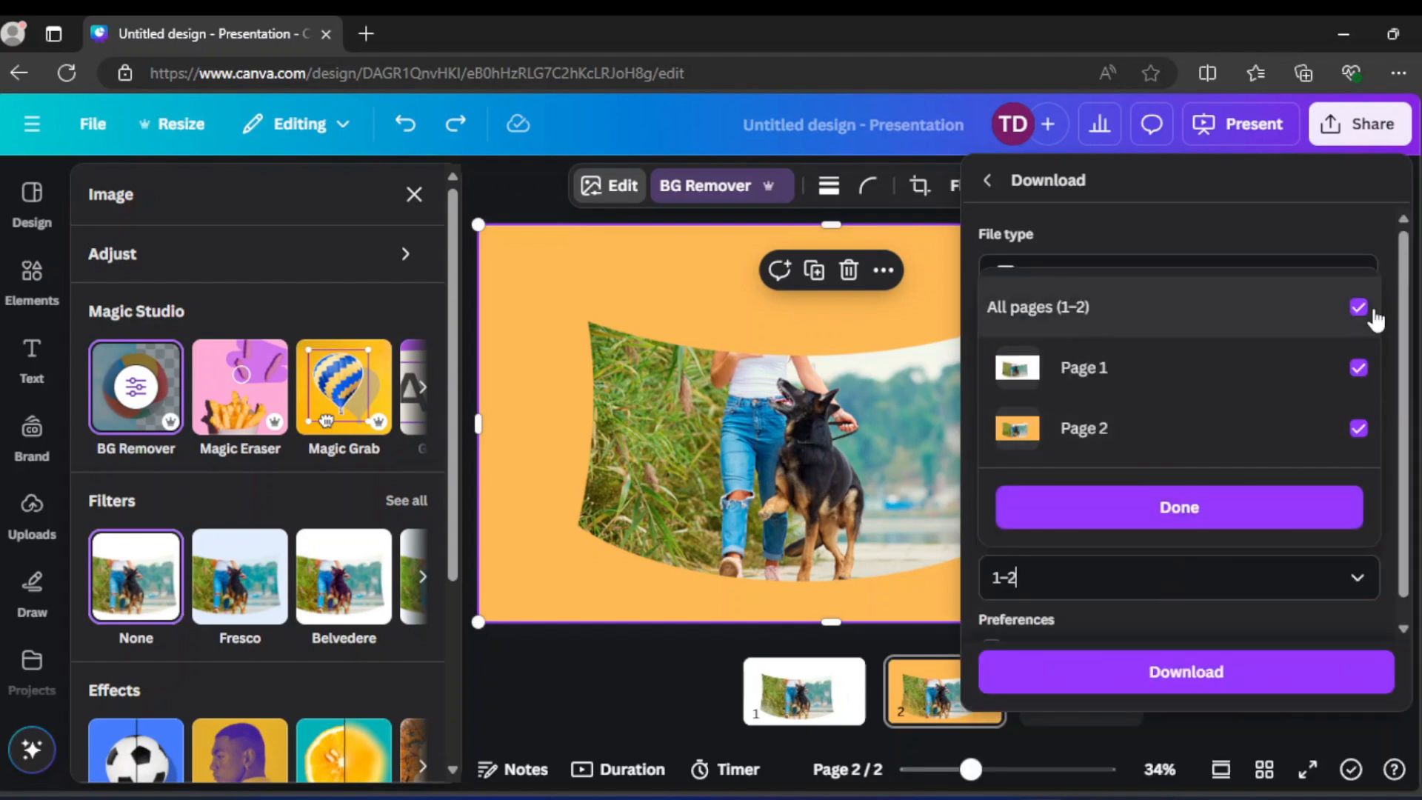
left_click(1370, 311)
left_click(1360, 428)
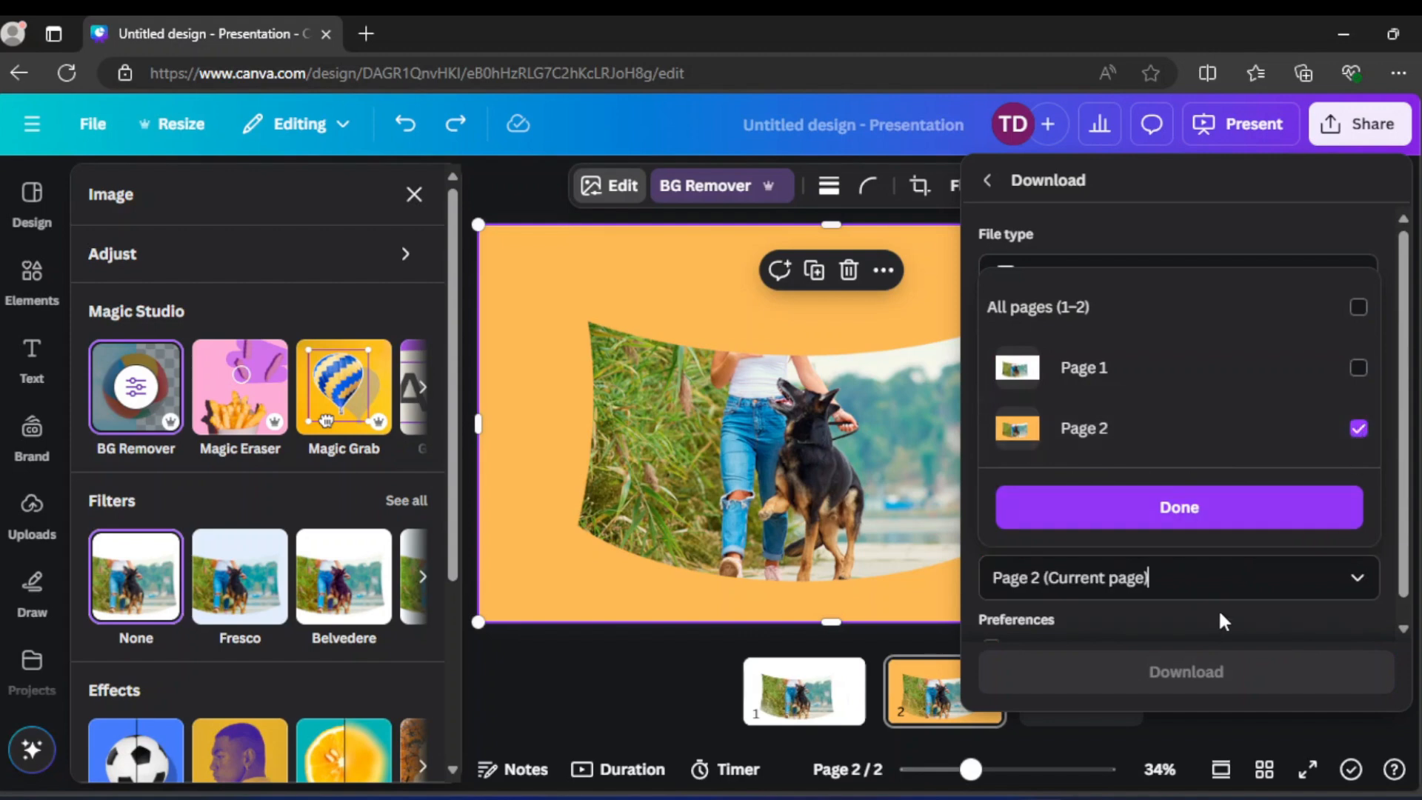
left_click(1140, 501)
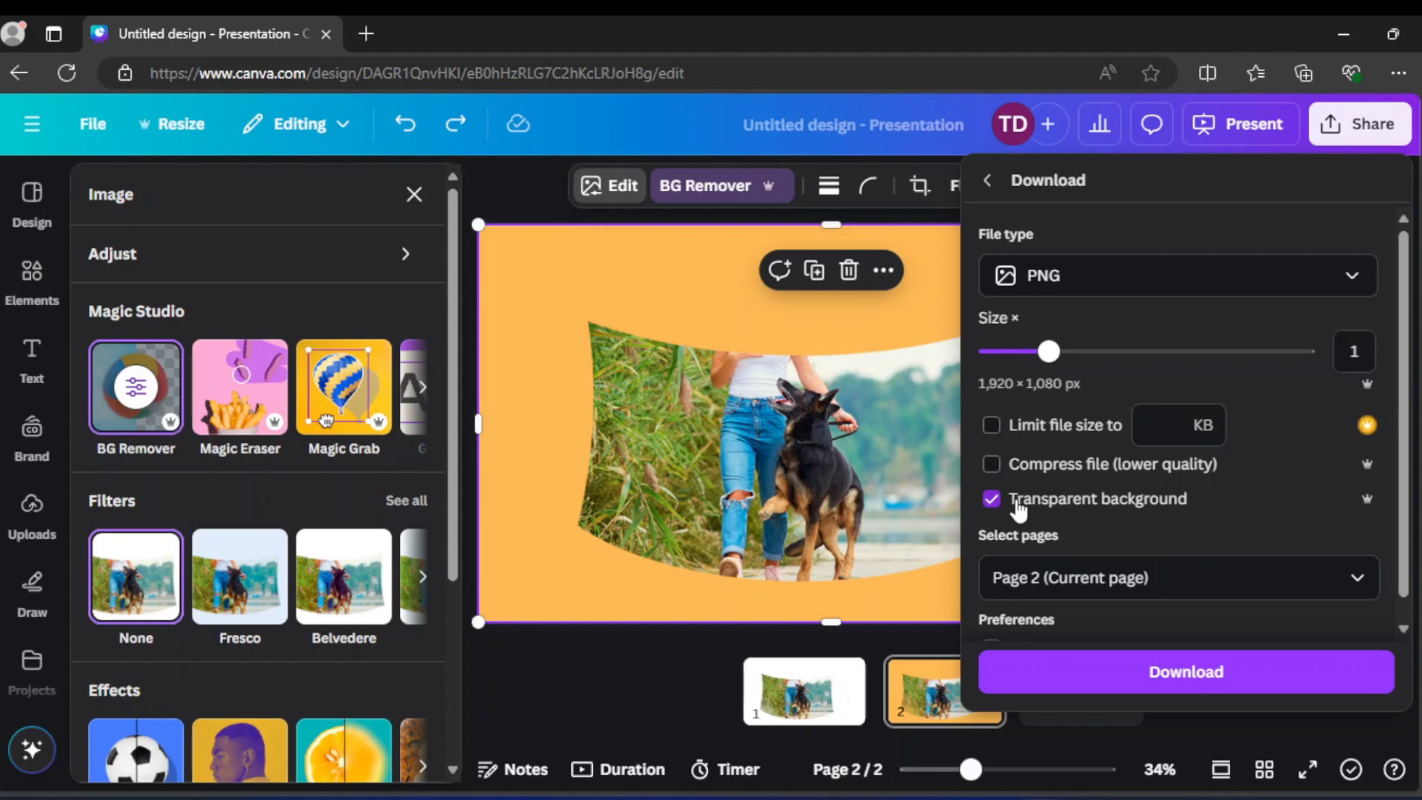
left_click(1129, 672)
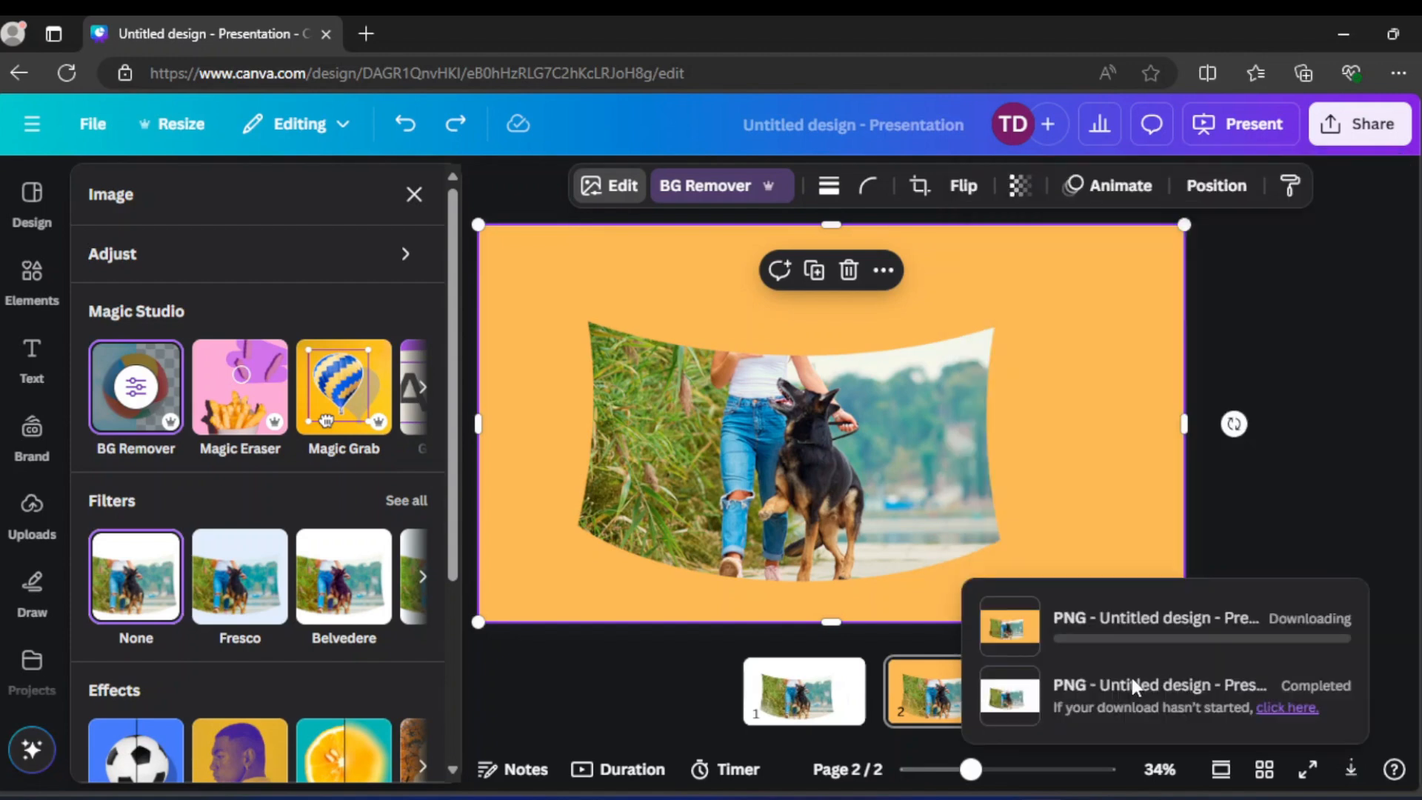
- Upload the newly downloaded transparent PNG to the image uploads
left_click(22, 515)
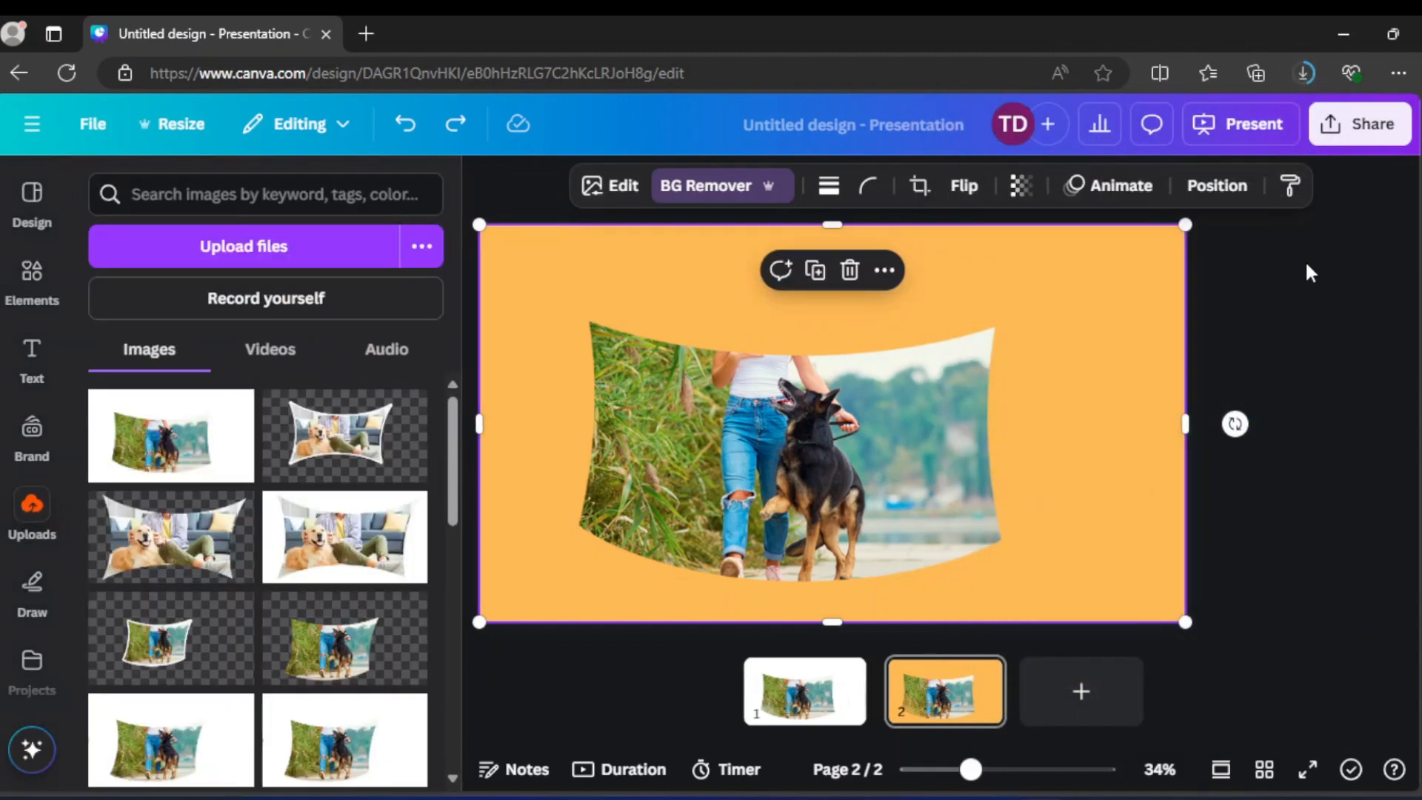
left_click(1303, 74)
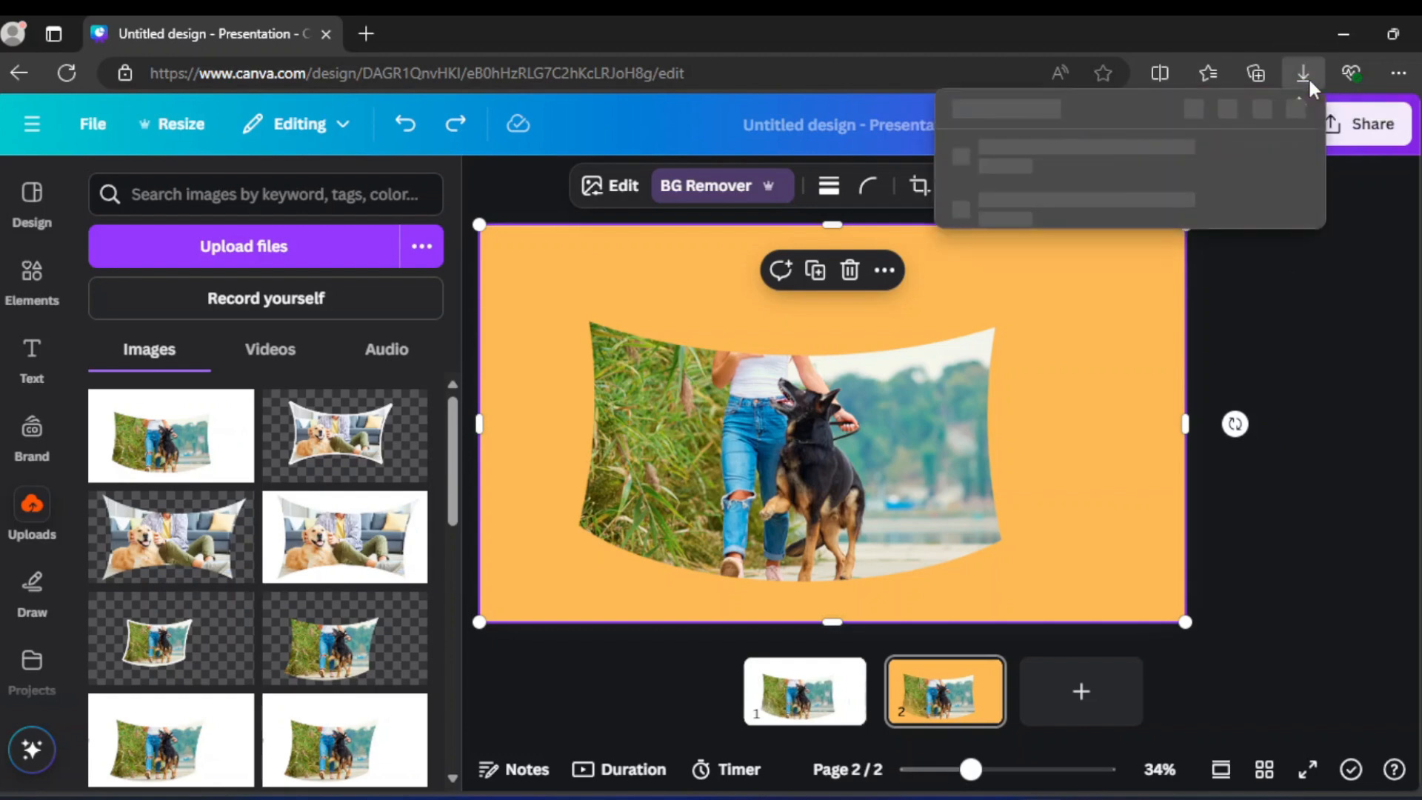
left_click_drag(1133, 169, 262, 380)
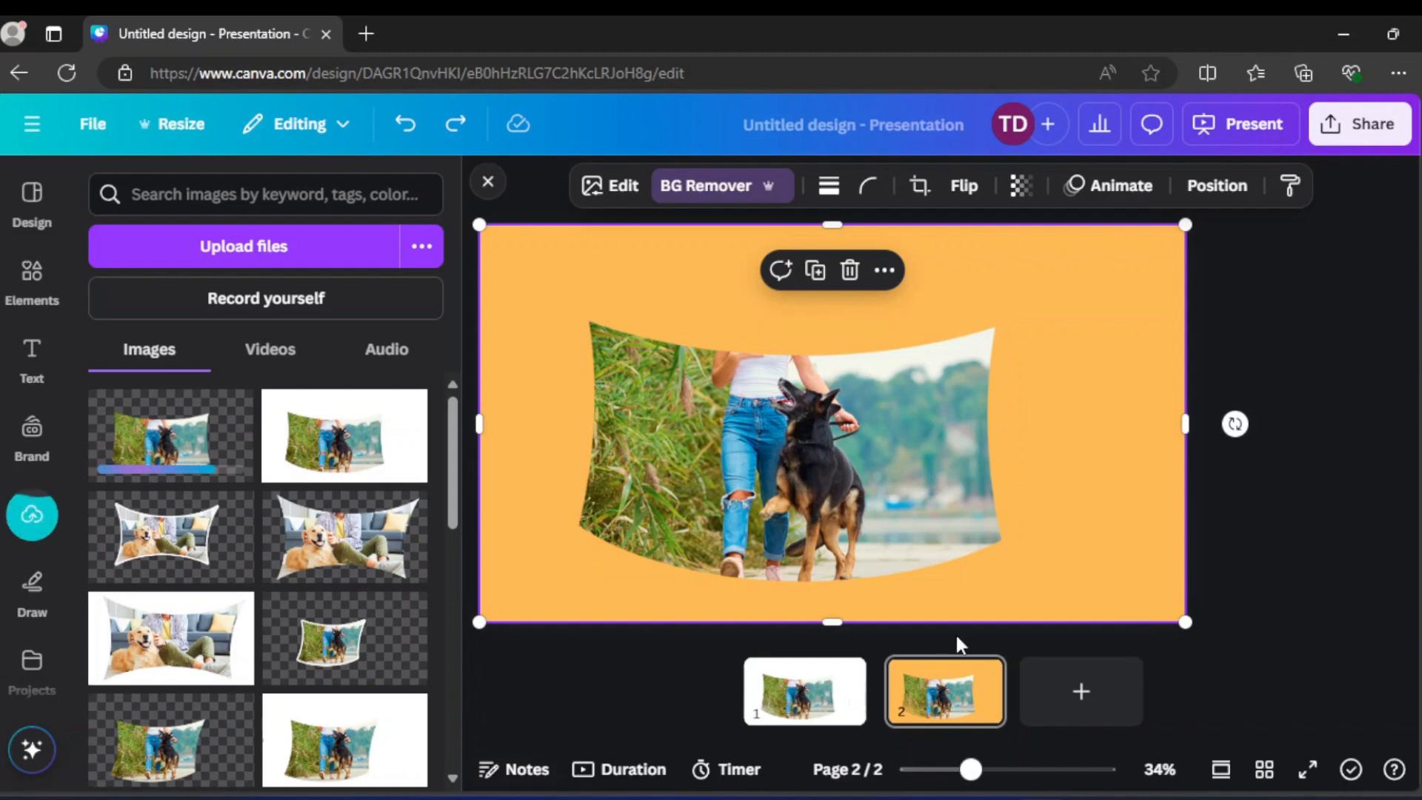
- Add a third page and place the newly uploaded transparent curved photo on it
left_click(1064, 707)
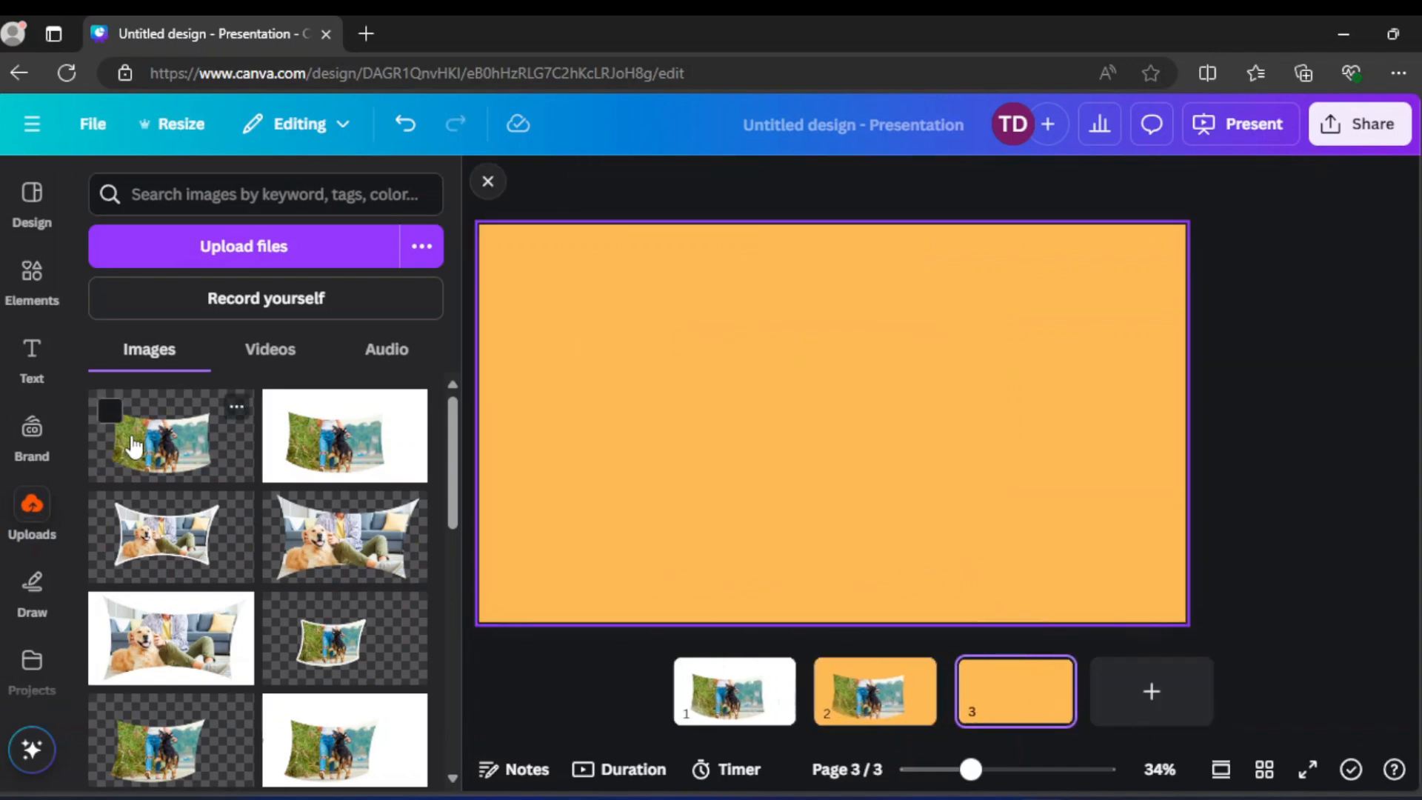
left_click_drag(133, 446, 835, 370)
left_click_drag(962, 407, 823, 397)
left_click(1159, 318)
left_click(816, 437)
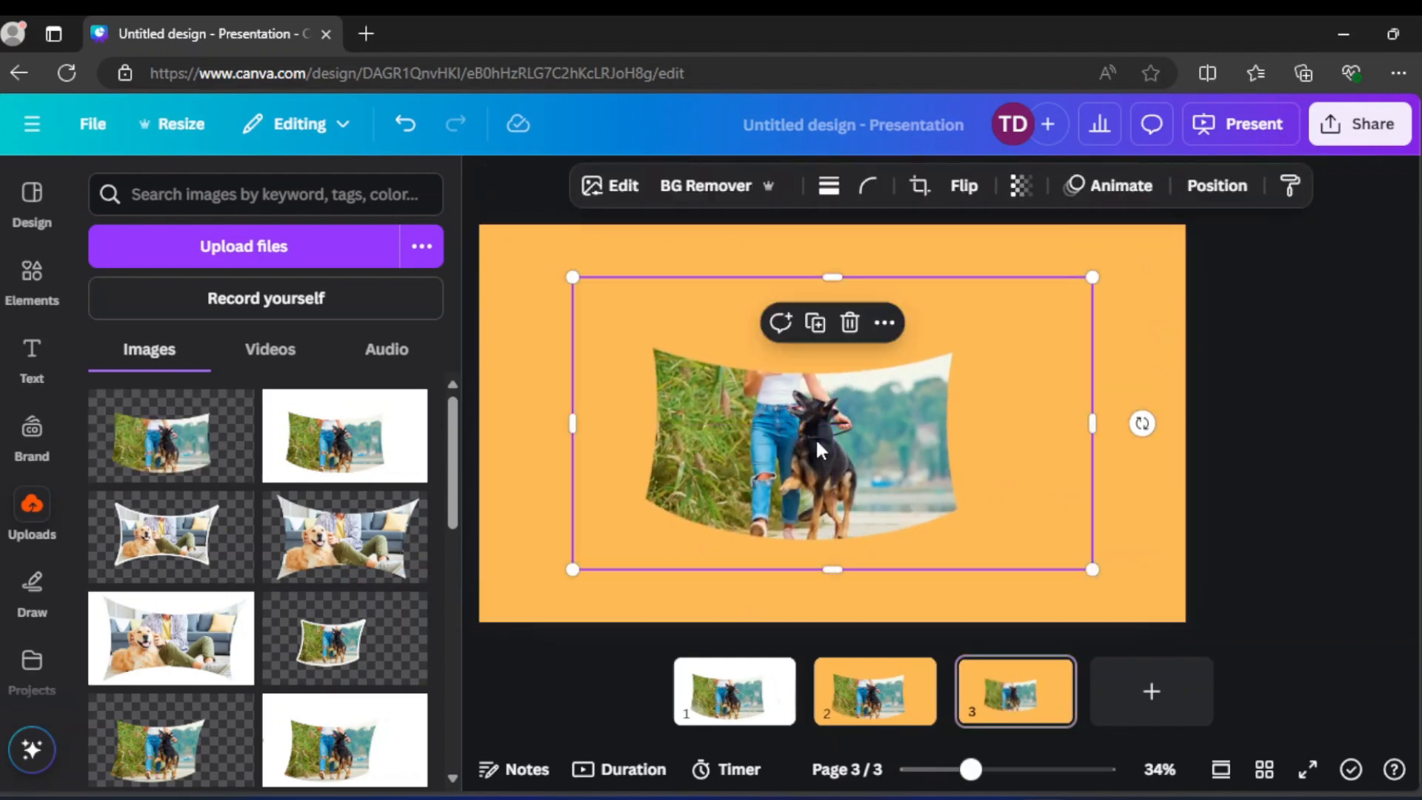
- Enlarge the curved photo on page 3 slightly and reposition it near the middle of the page
left_click_drag(1096, 567, 1139, 593)
left_click_drag(955, 588, 939, 546)
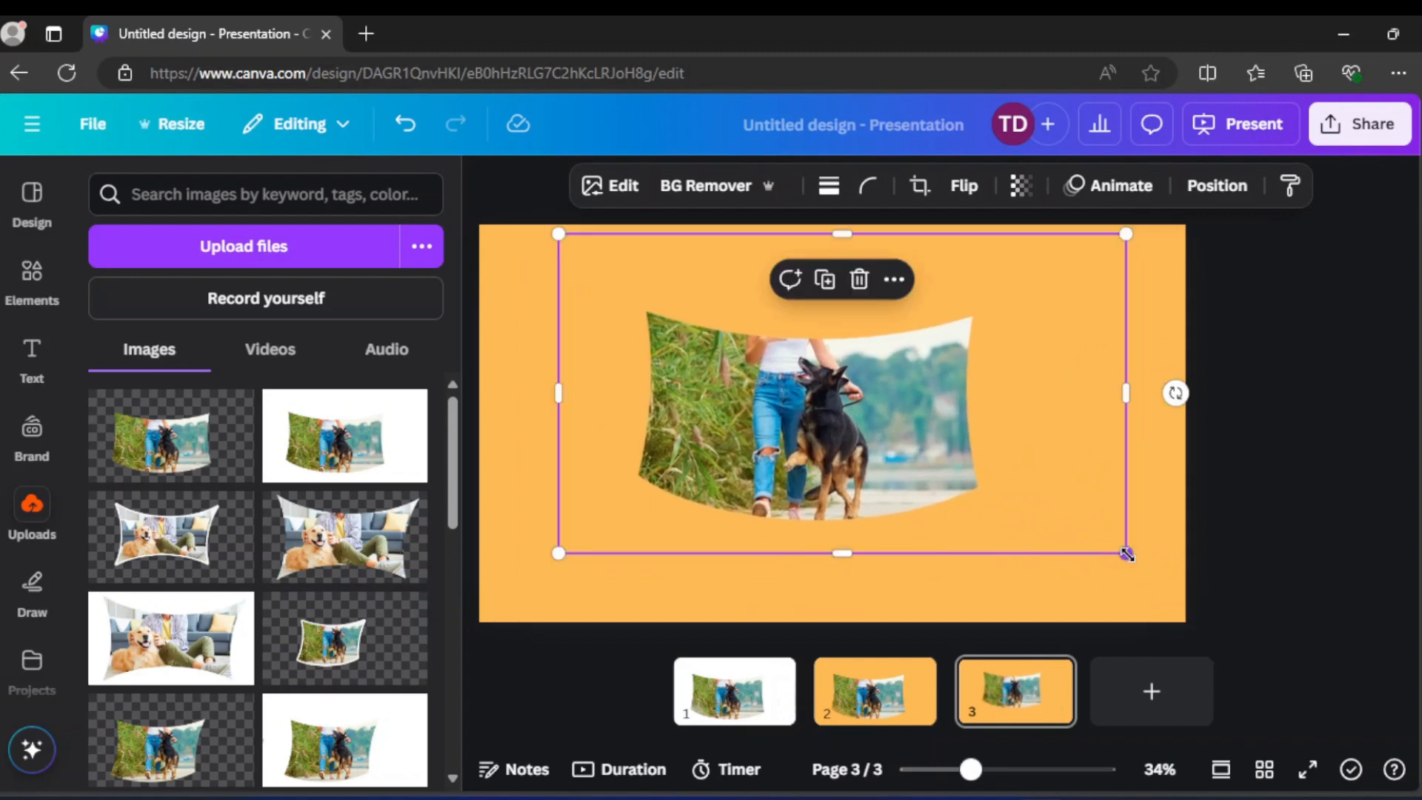
left_click_drag(1126, 554, 1143, 566)
left_click_drag(896, 444, 884, 470)
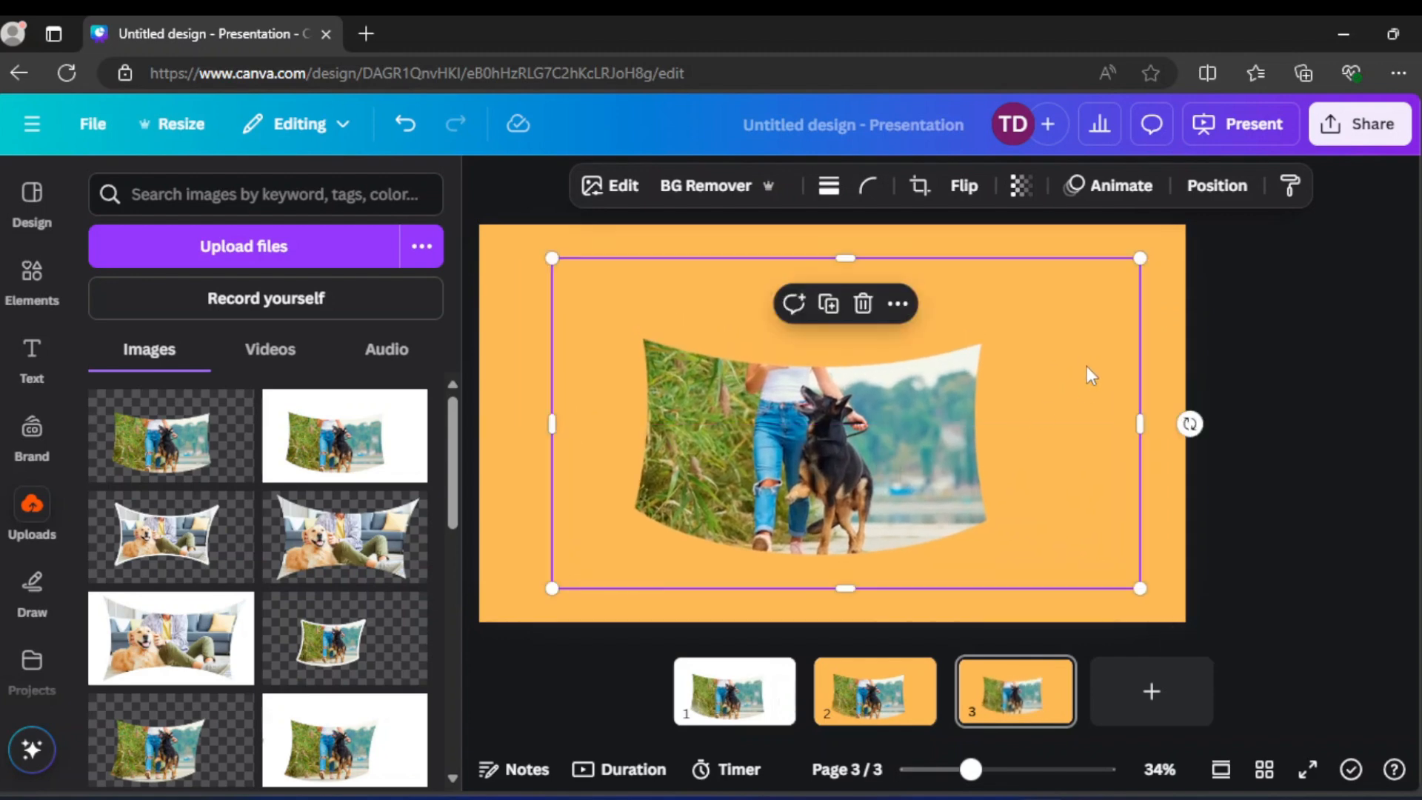
left_click(1154, 328)
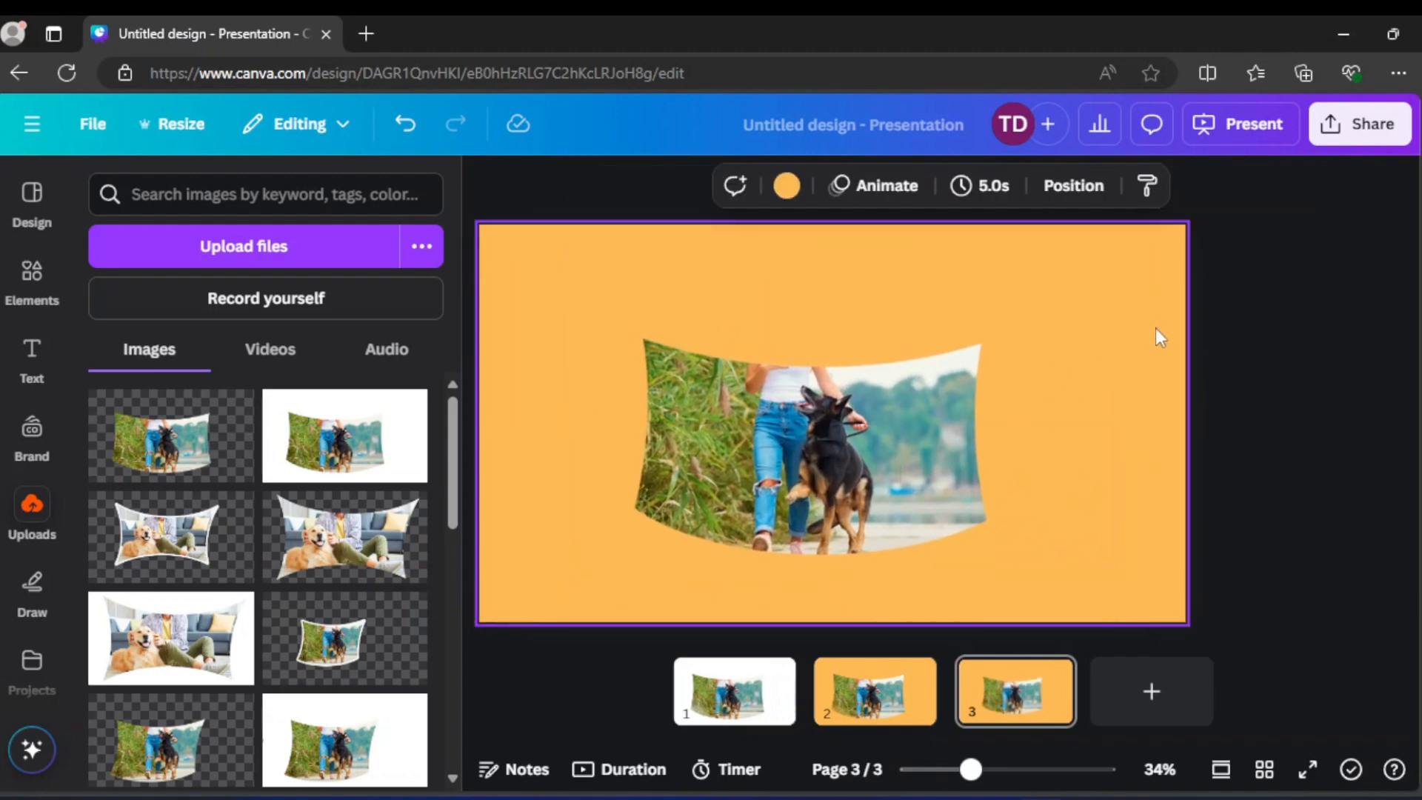
- Apply the Outline shadow effect to the curved photo on page 3
left_click(687, 321)
left_click(624, 191)
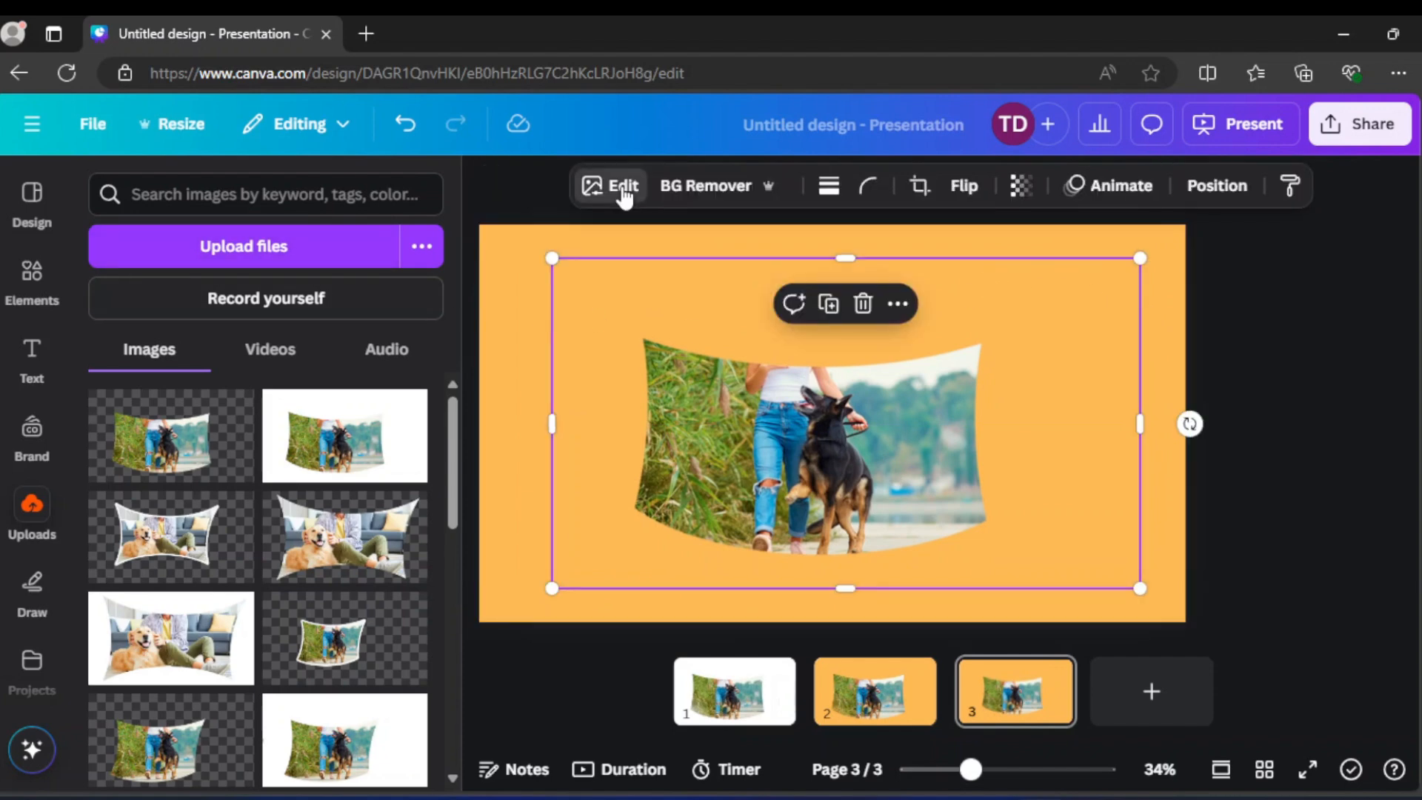
scroll(252, 543, "down", 2)
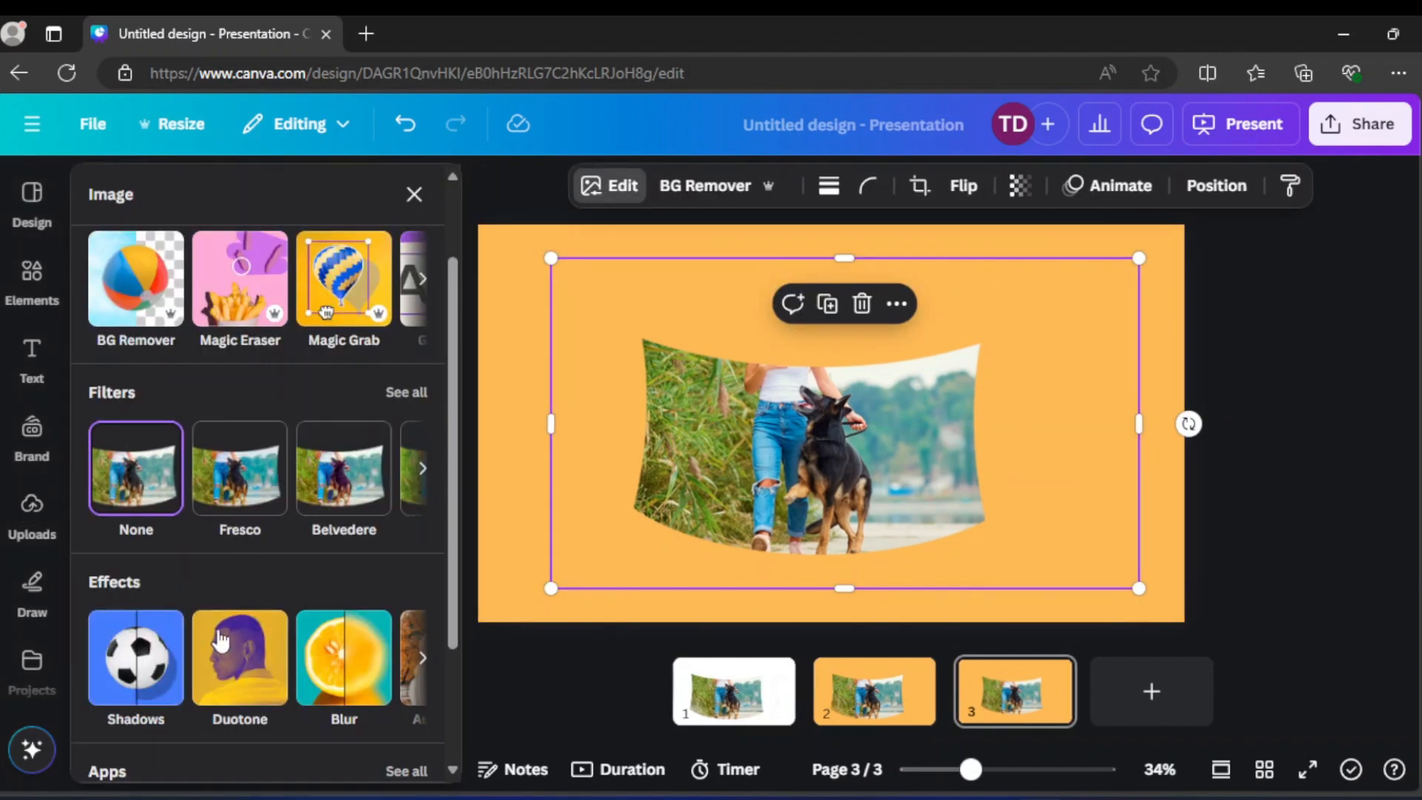
left_click(123, 678)
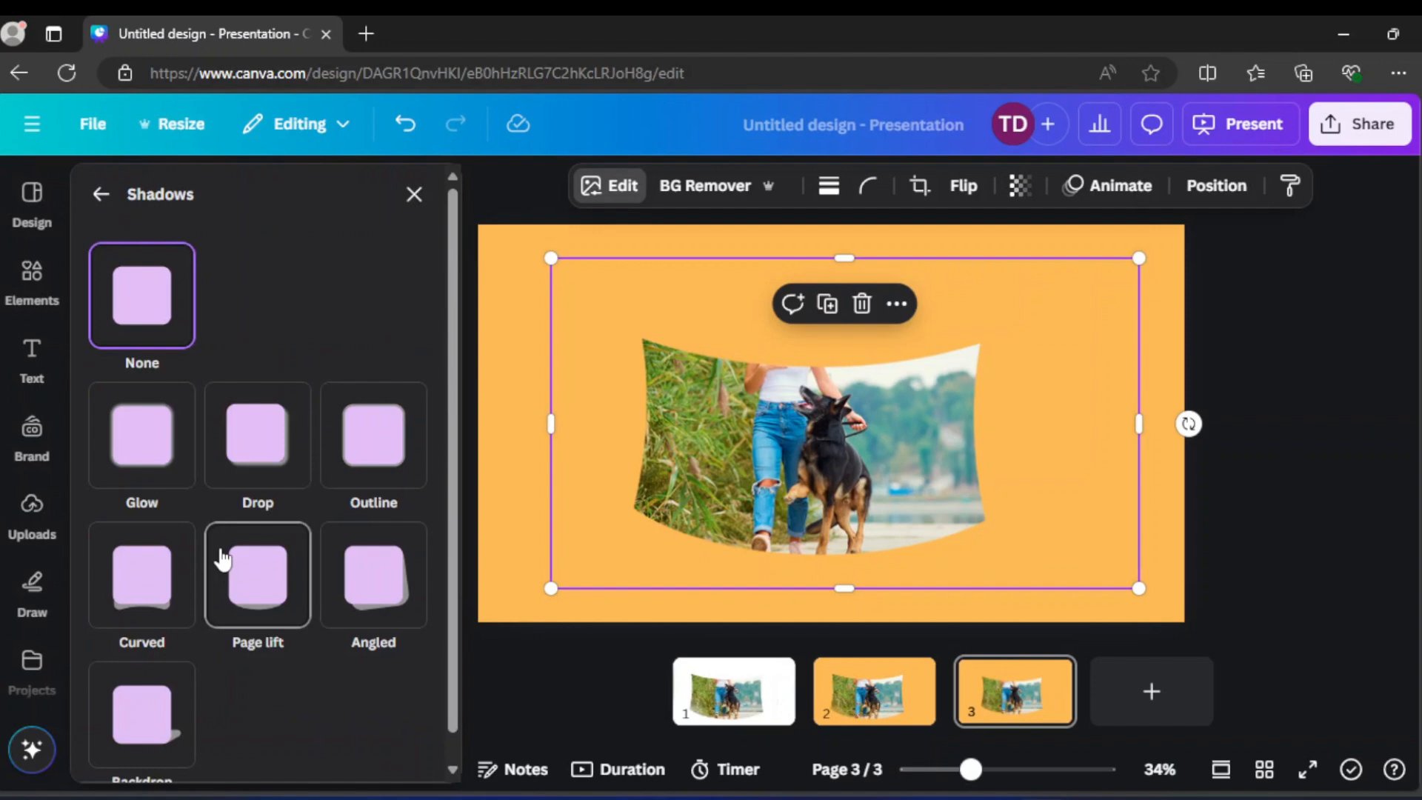
left_click(368, 460)
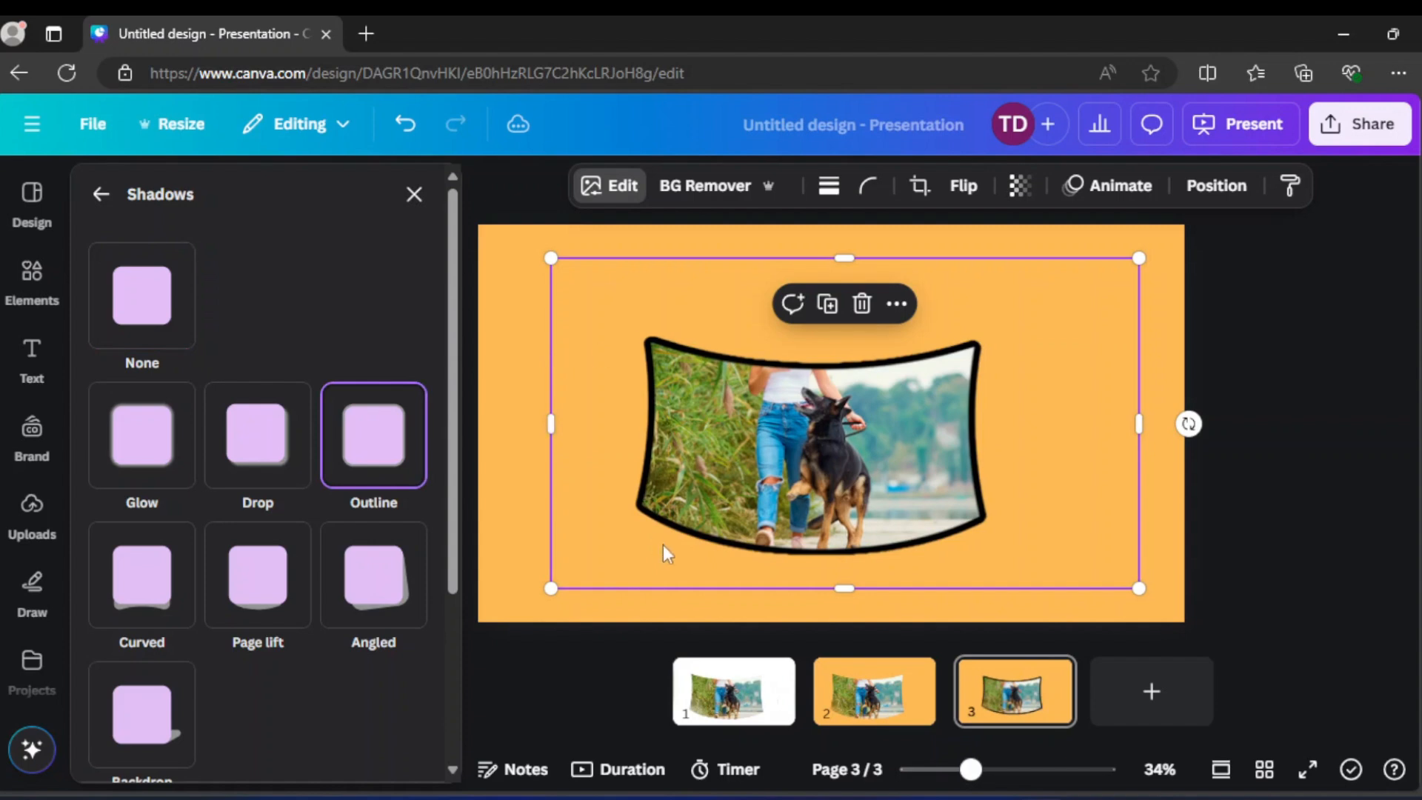
- Set the outline shadow's color to white, #FFFFFF
scroll(295, 492, "down", 4)
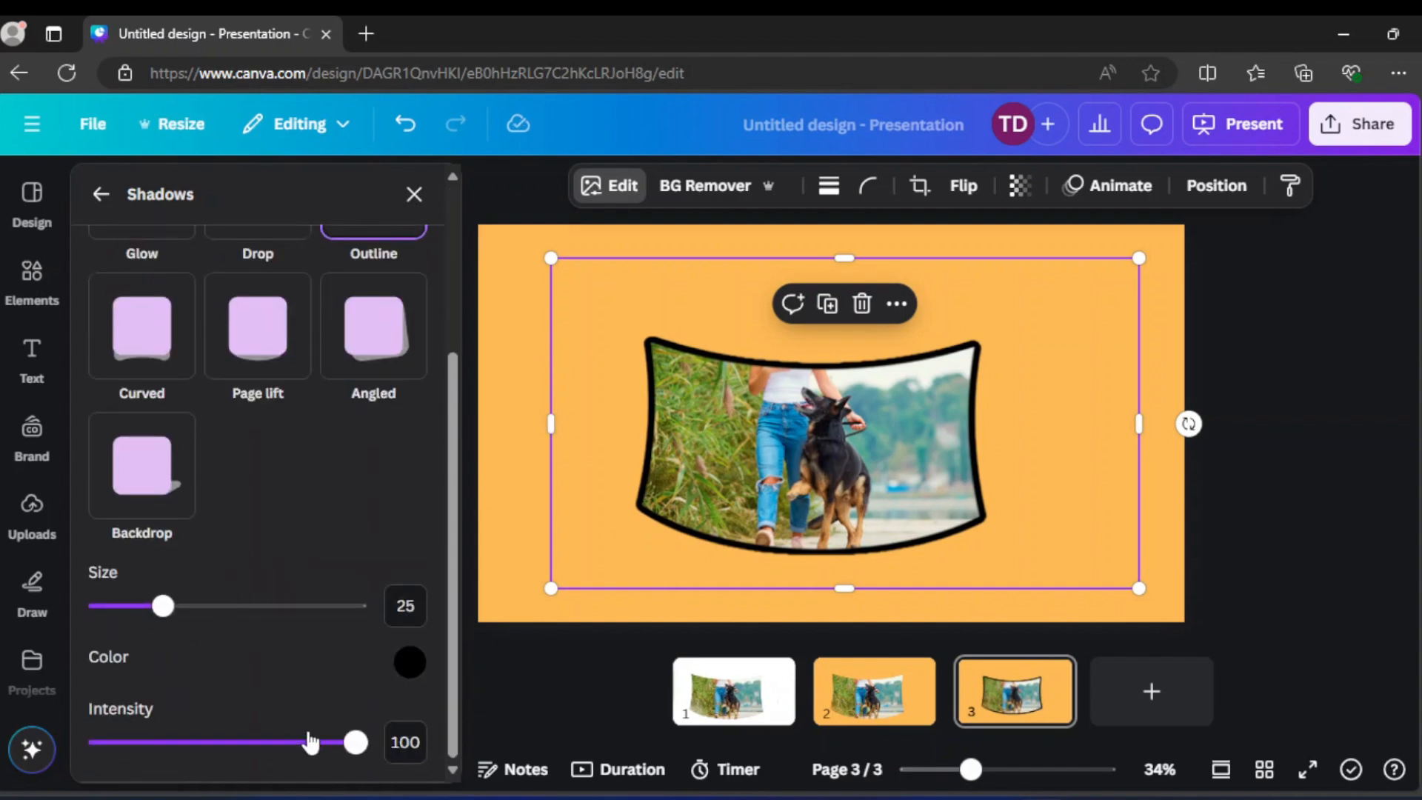
left_click(409, 663)
left_click_drag(416, 544, 409, 431)
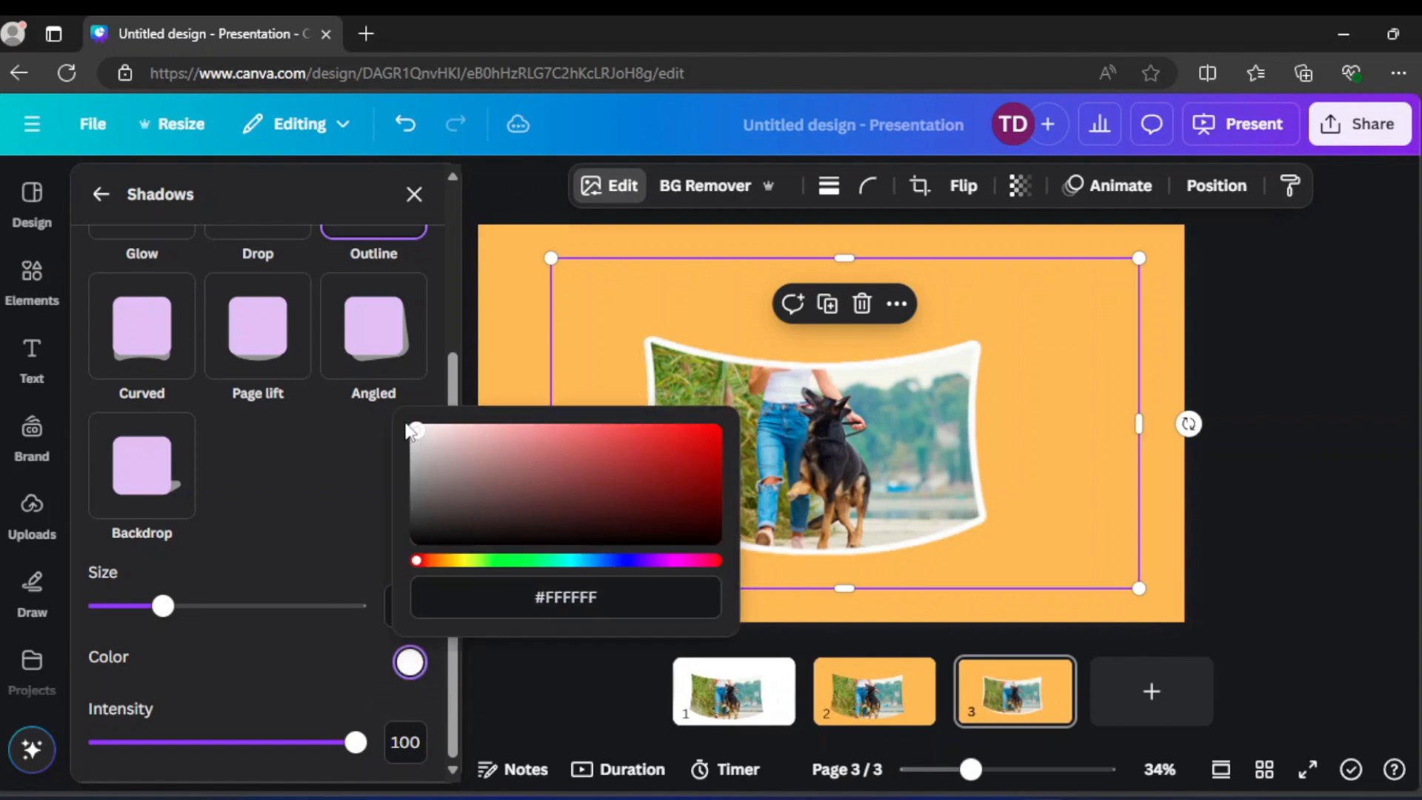
- Close the shadow color picker and choose PNG as the design's download file type
left_click(1029, 398)
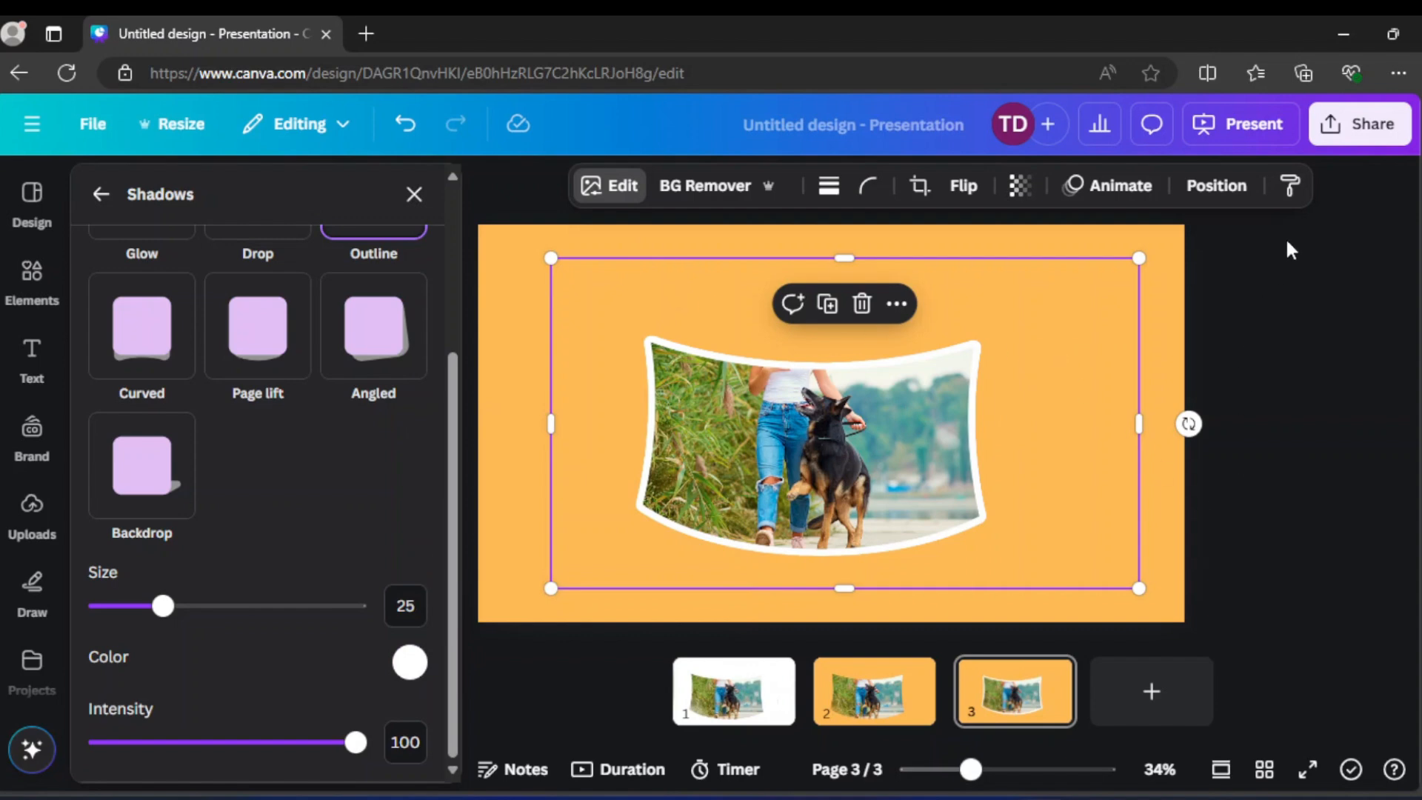
left_click(1344, 134)
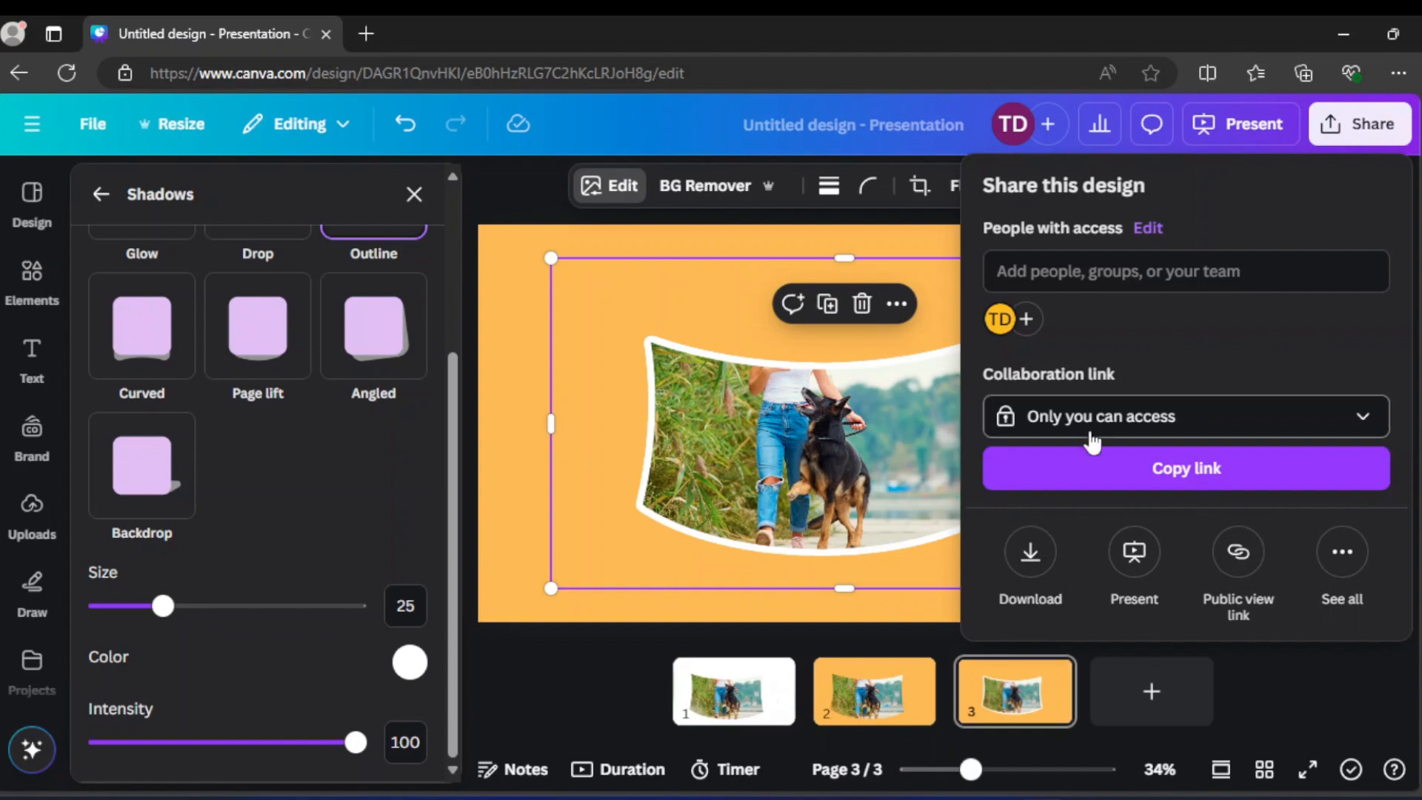
left_click(1029, 566)
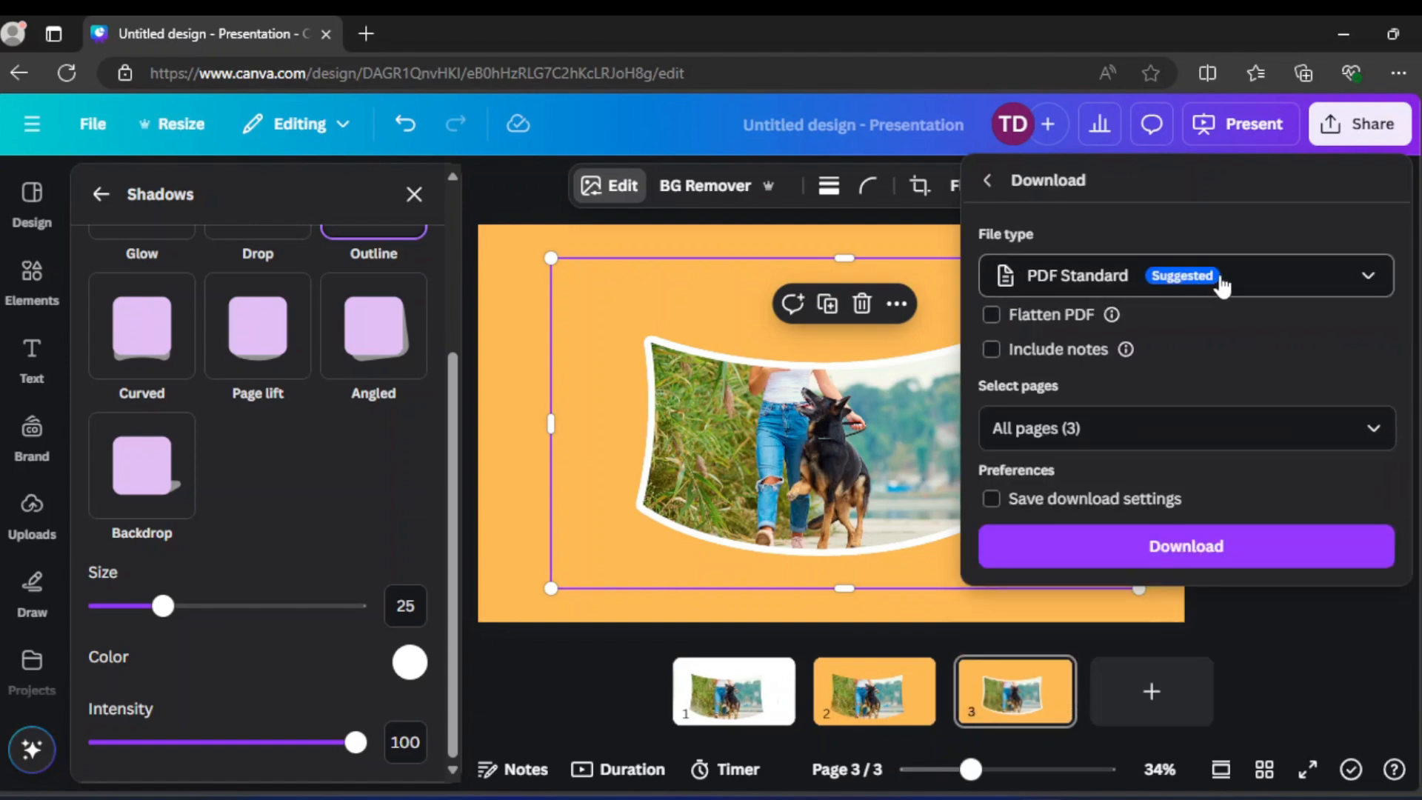
left_click(1231, 285)
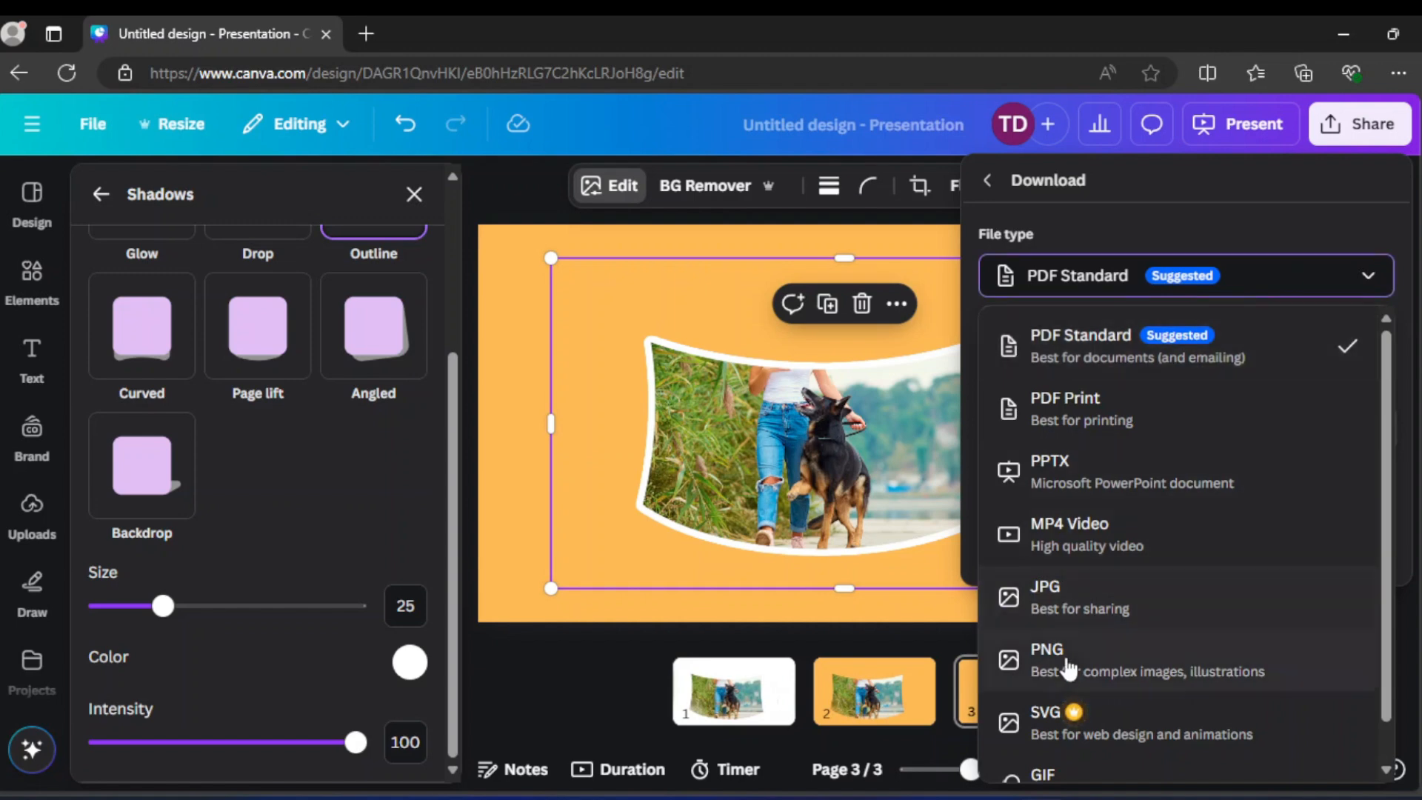
left_click(1061, 662)
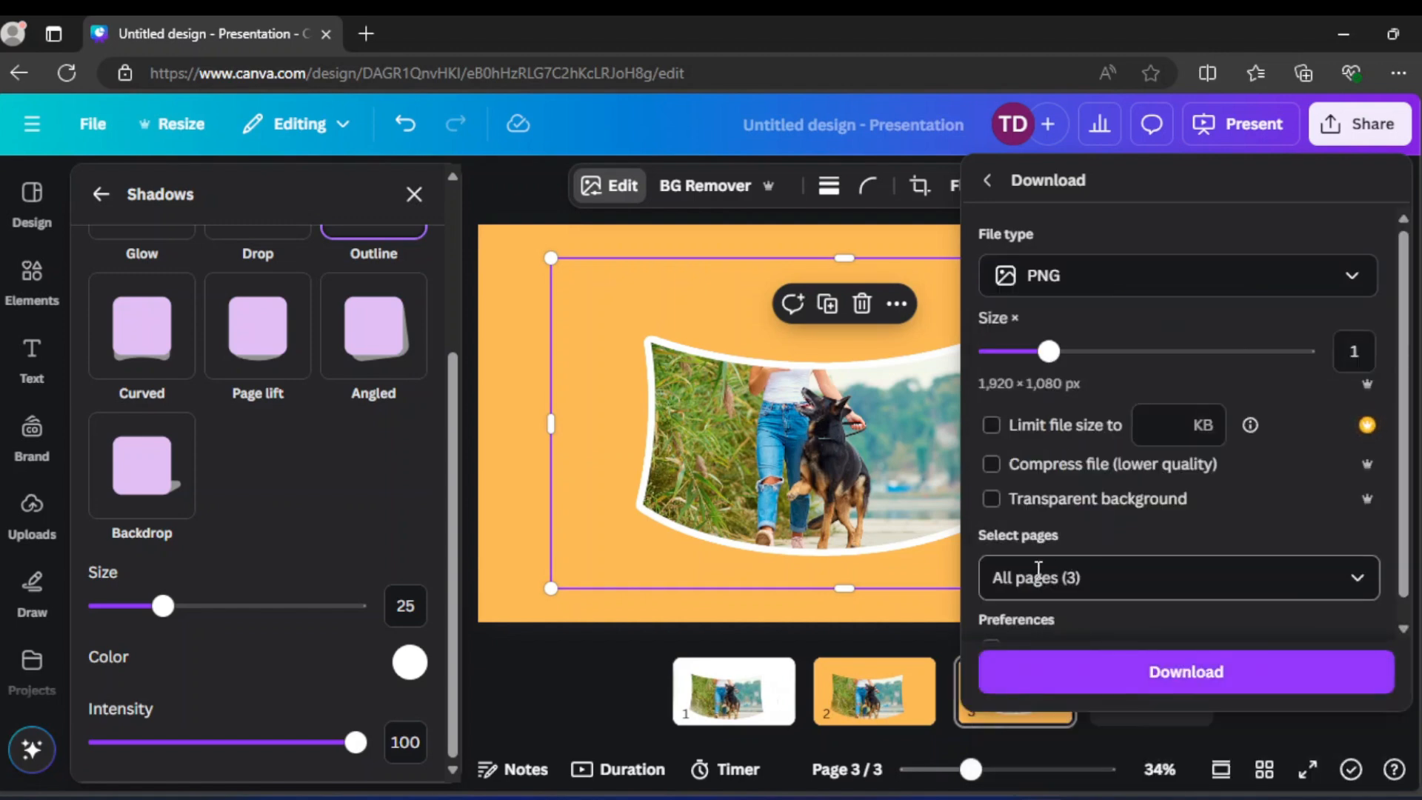
- Limit the PNG export to page 3 and download it with a transparent background
left_click(1028, 578)
left_click(1343, 231)
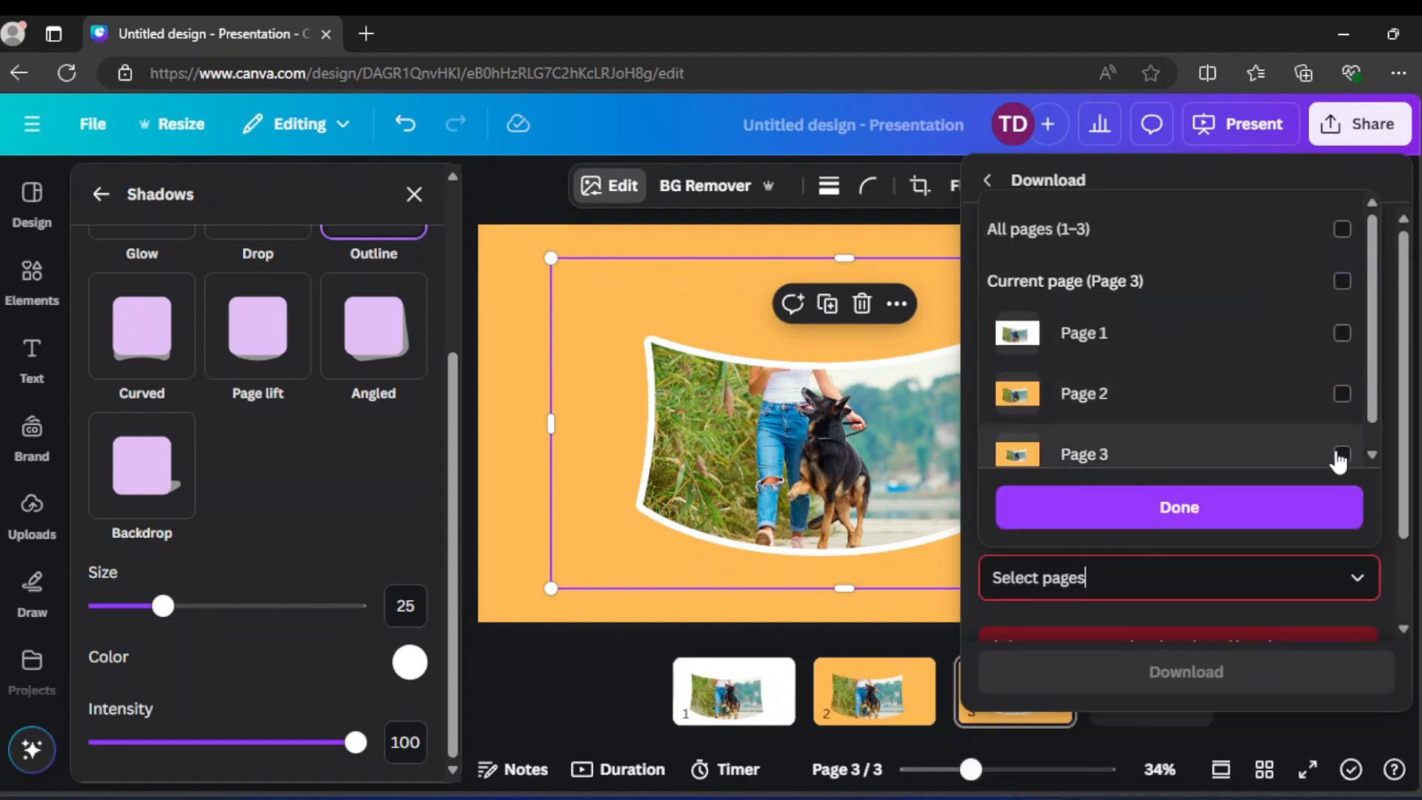
scroll(1339, 459, "down", 1)
left_click(1341, 428)
left_click(1250, 518)
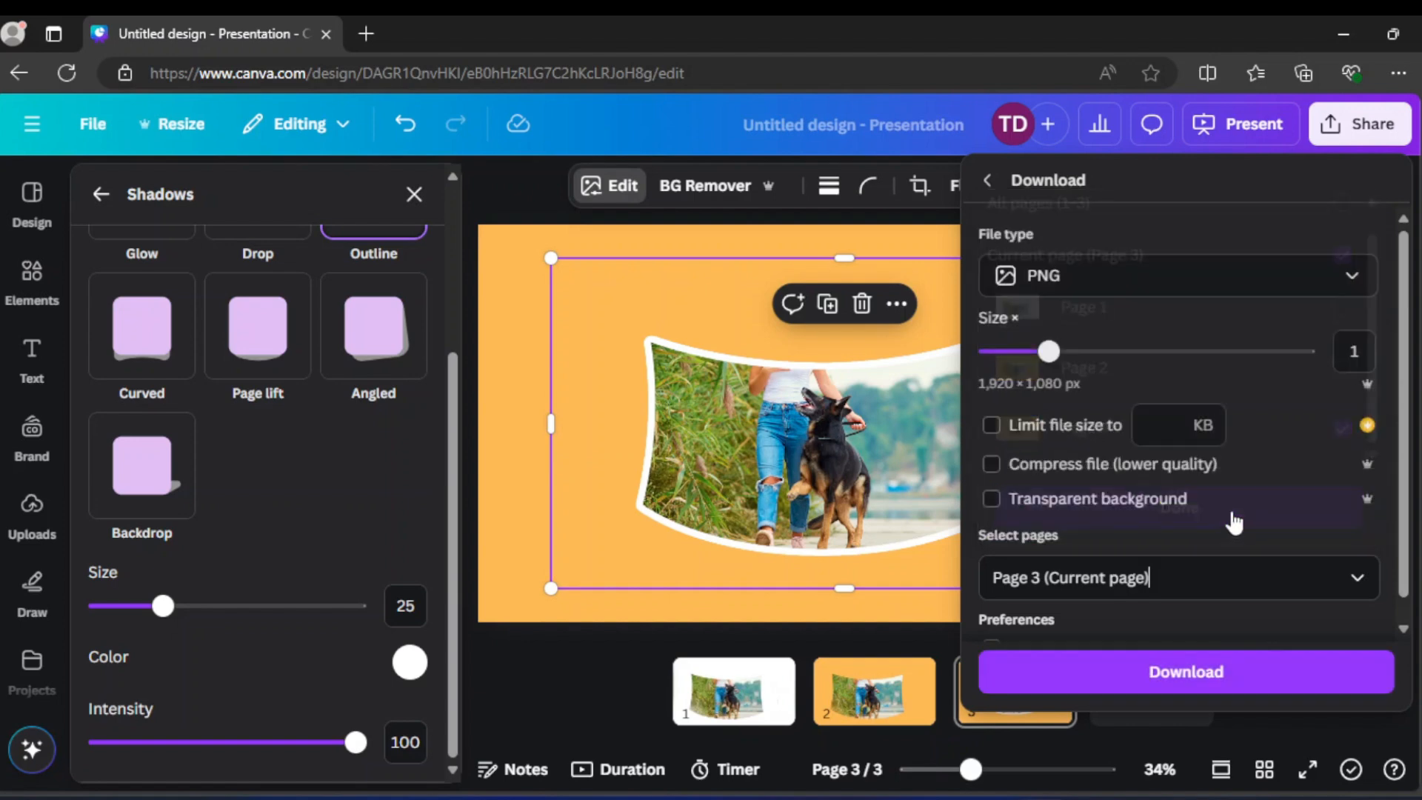
left_click(1111, 672)
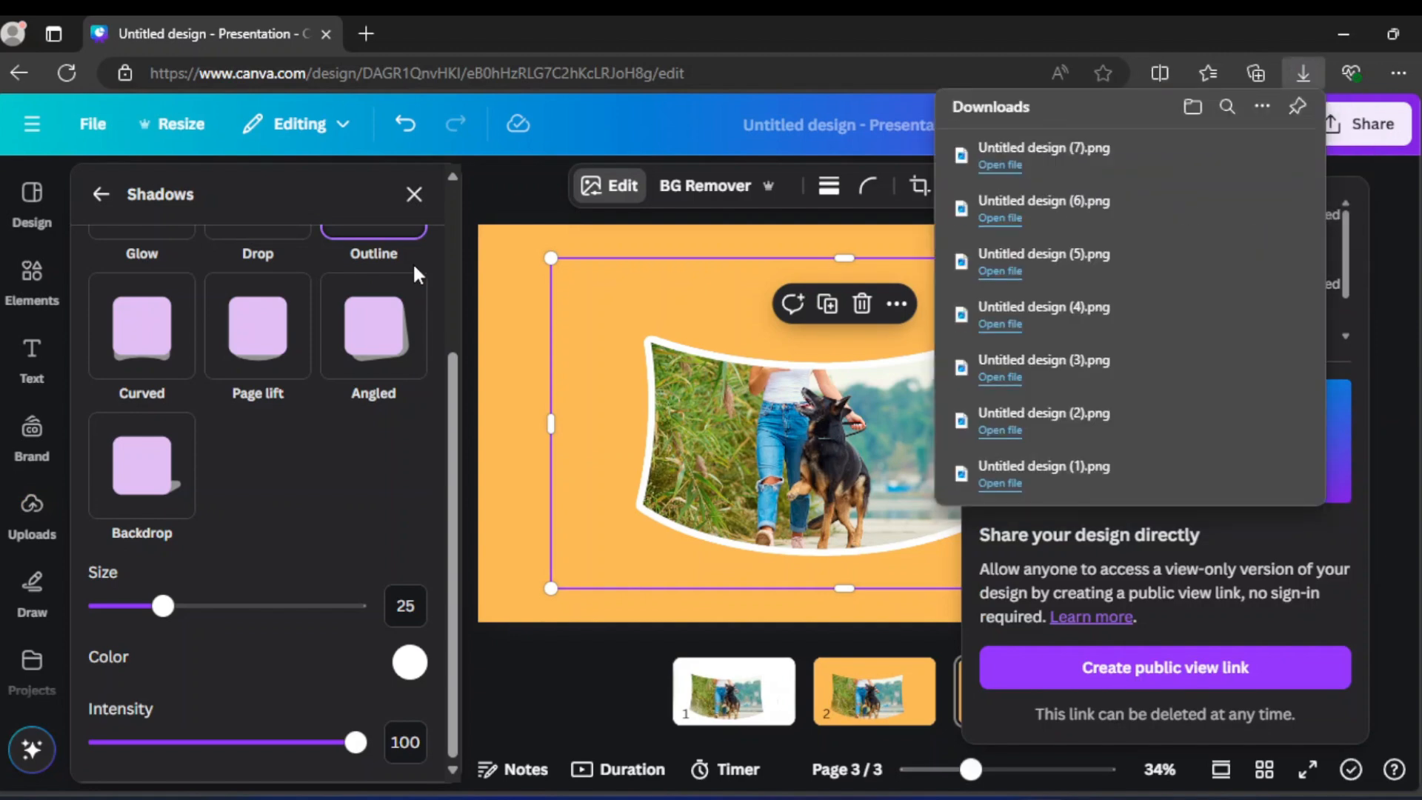
- Upload the file Untitled design (7) from Downloads and place it on a new fourth page
left_click(30, 509)
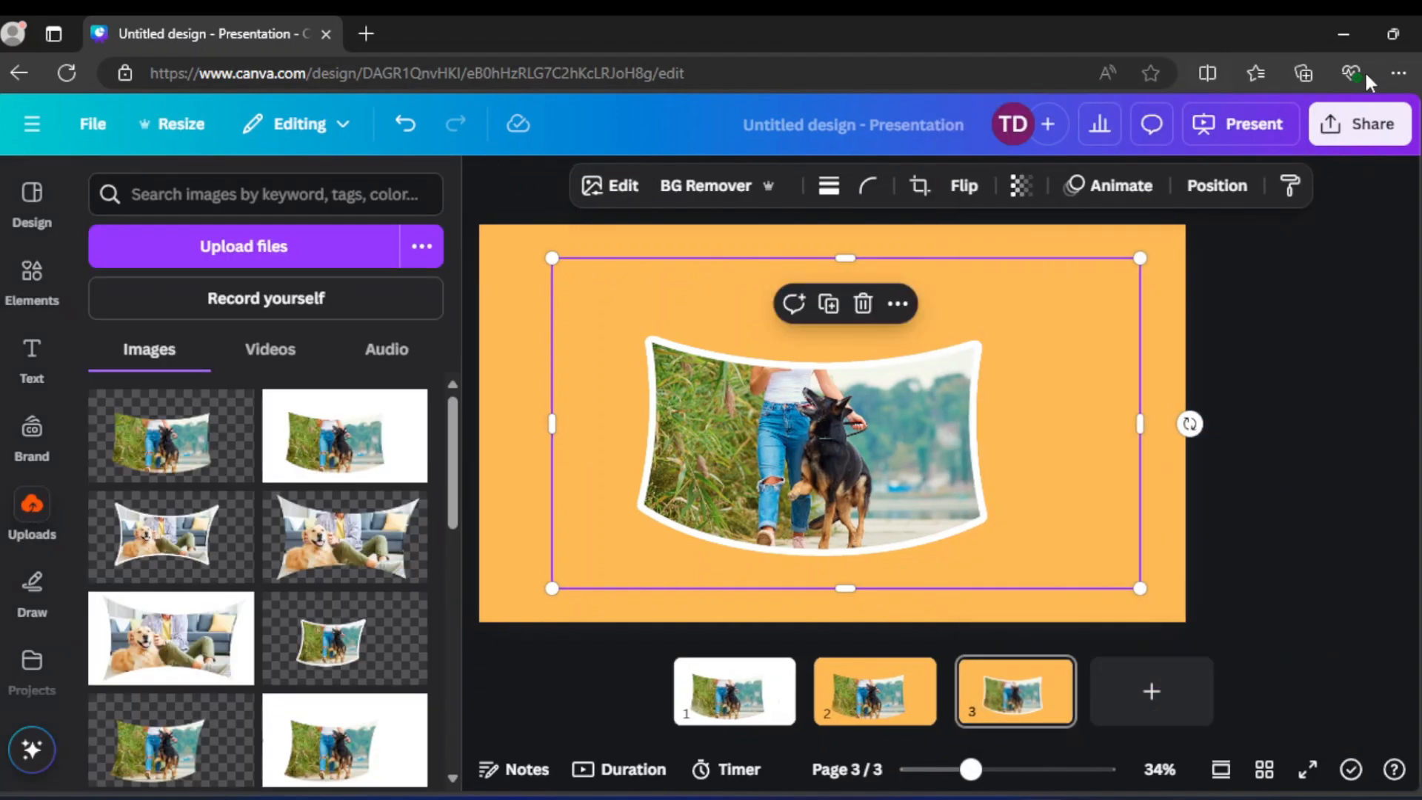
left_click(194, 246)
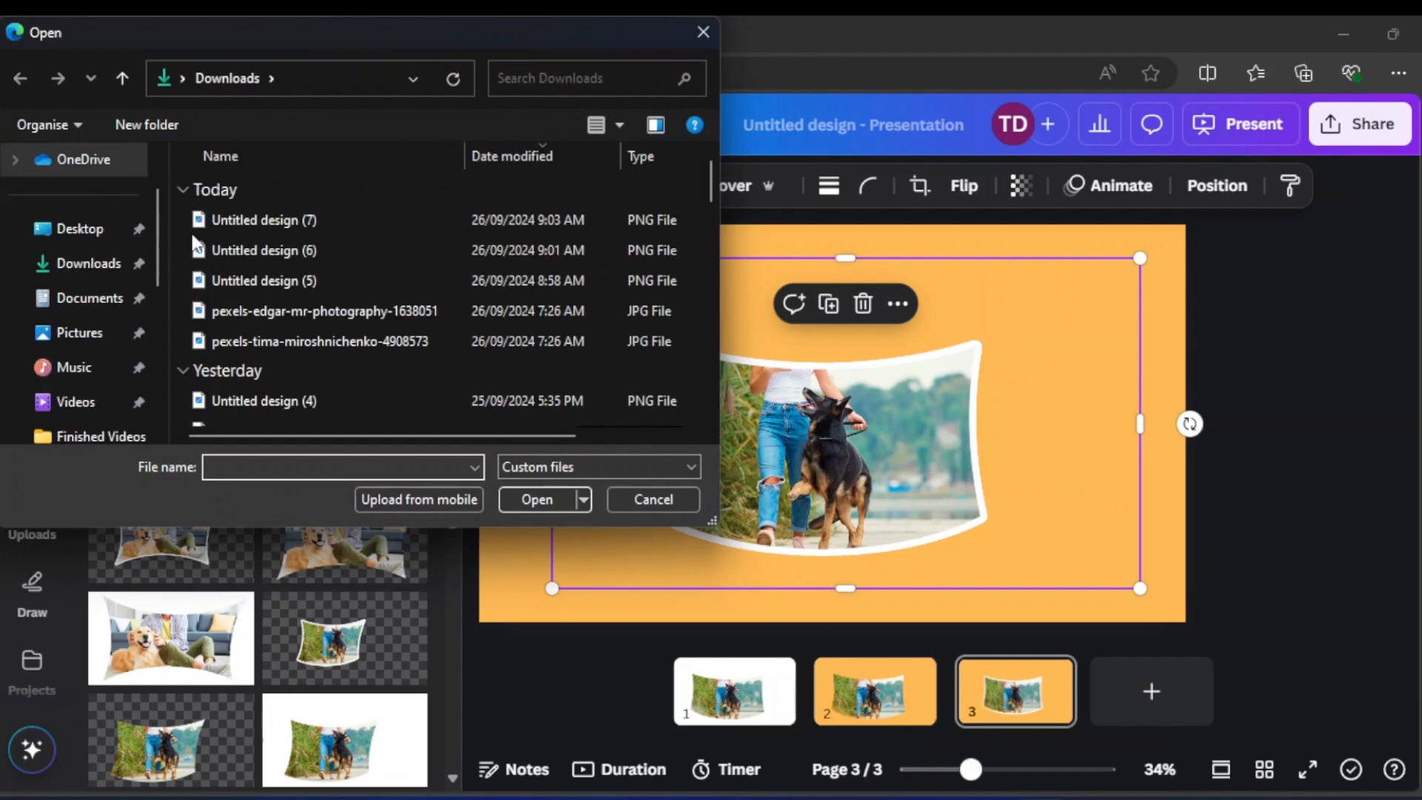
left_click(233, 218)
left_click(557, 496)
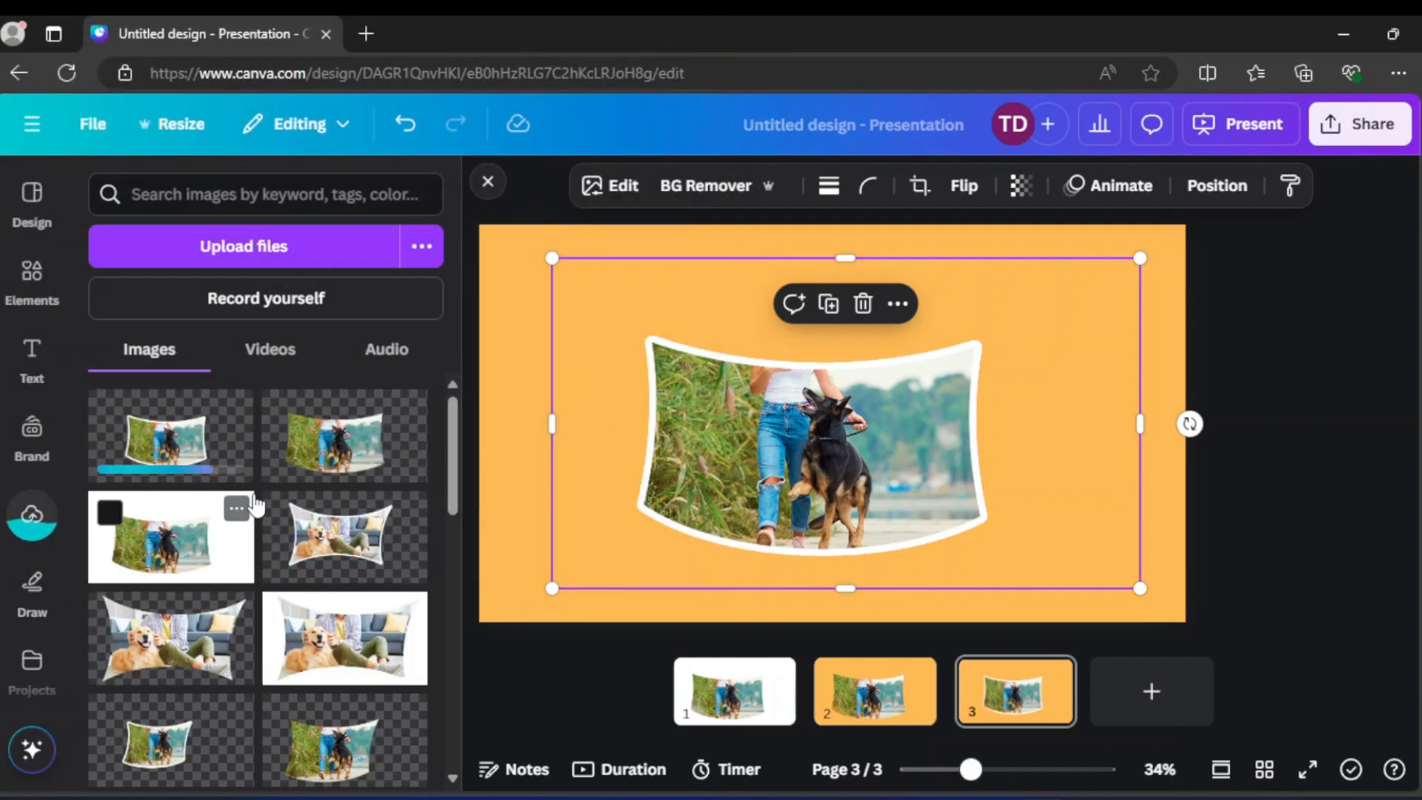
left_click(1150, 687)
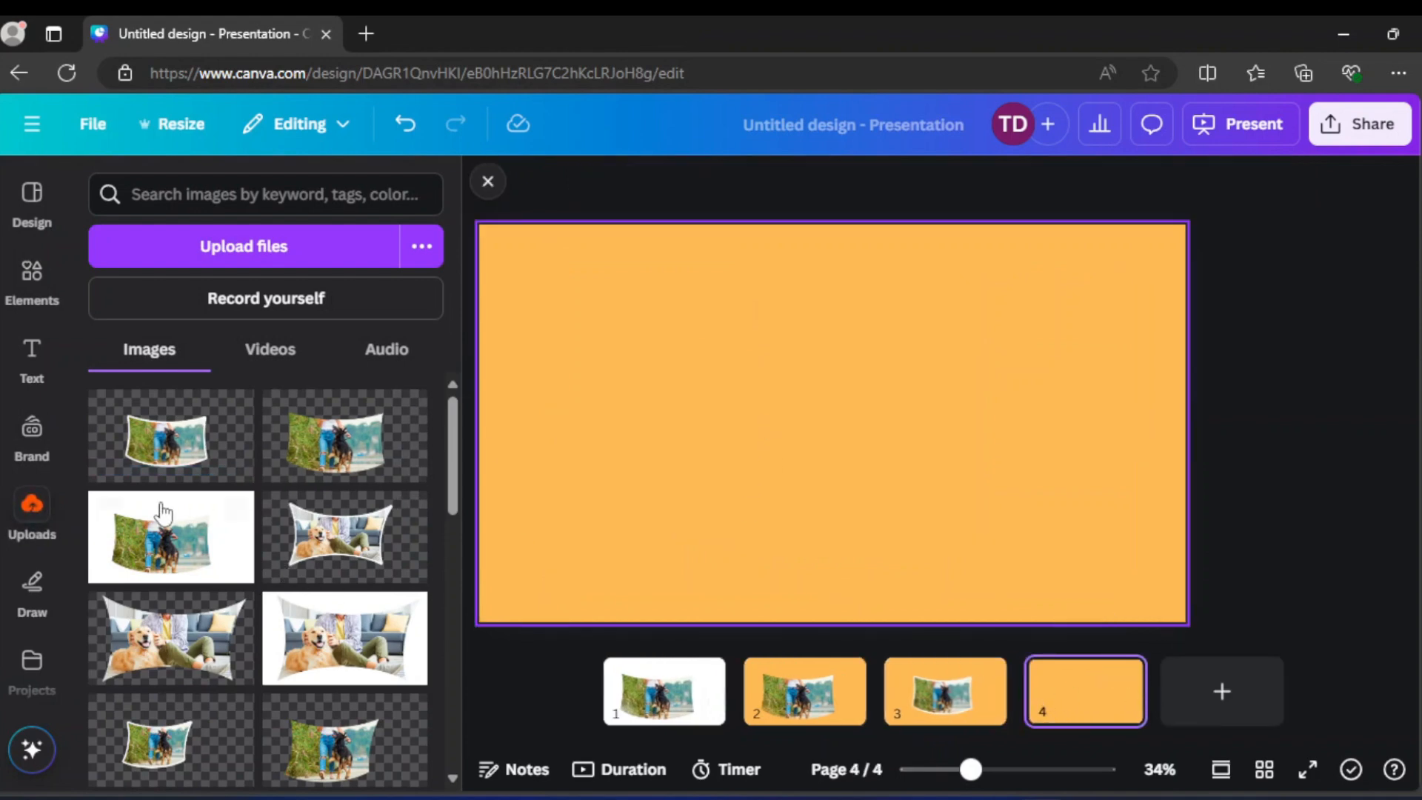
left_click_drag(126, 455, 1005, 411)
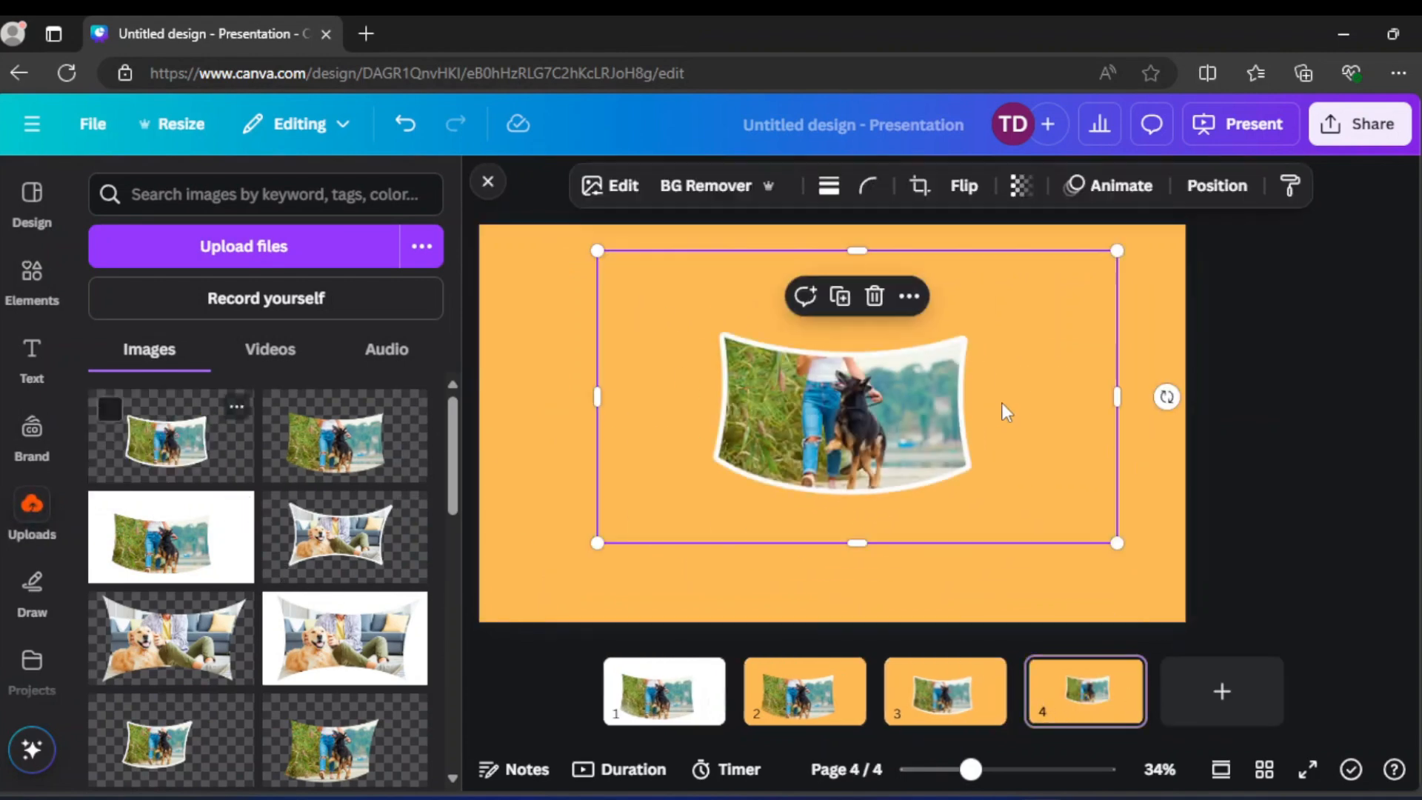
- Enlarge the white-outlined curved photo on page 4 and position it near the middle of the page
left_click_drag(881, 407, 838, 420)
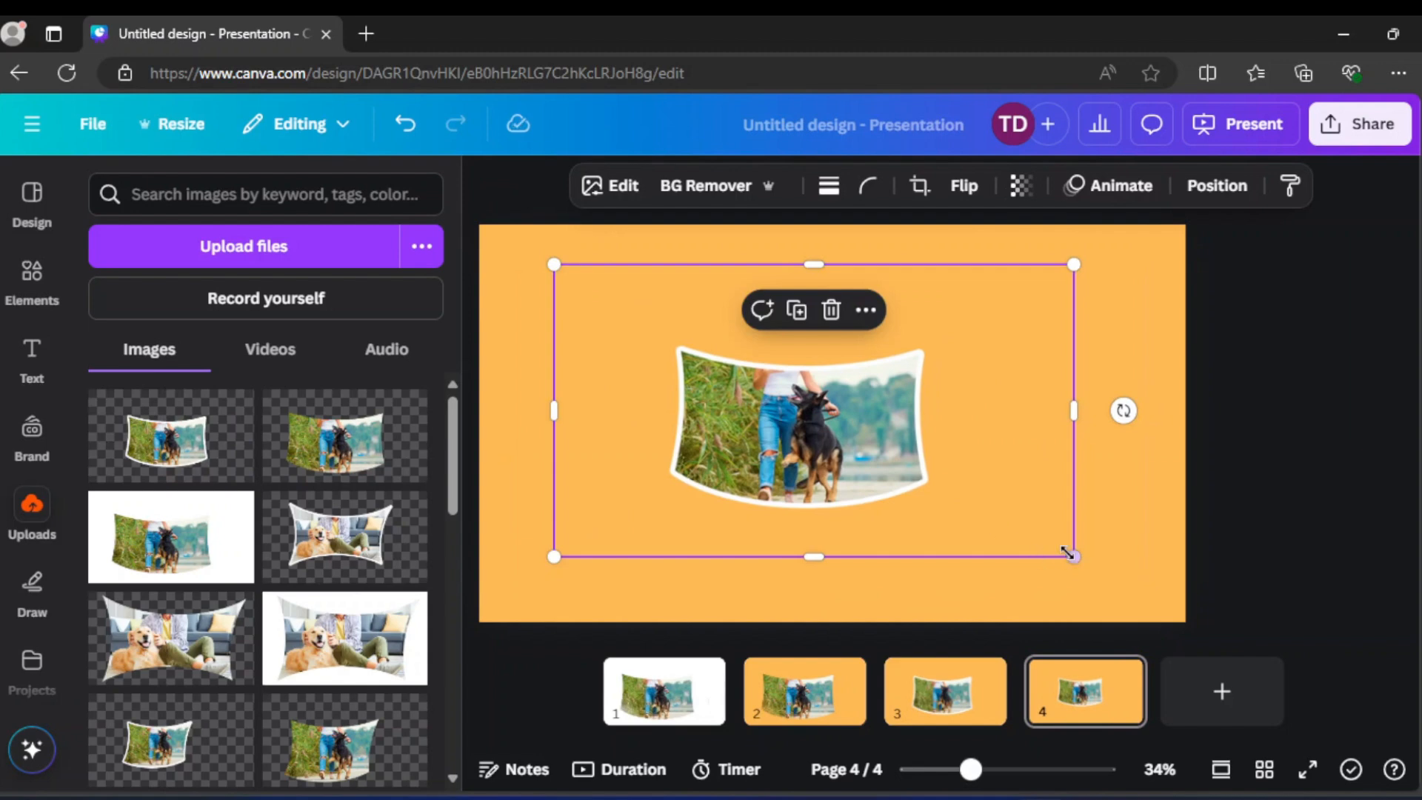
left_click_drag(1067, 551, 1137, 588)
left_click_drag(942, 507, 922, 490)
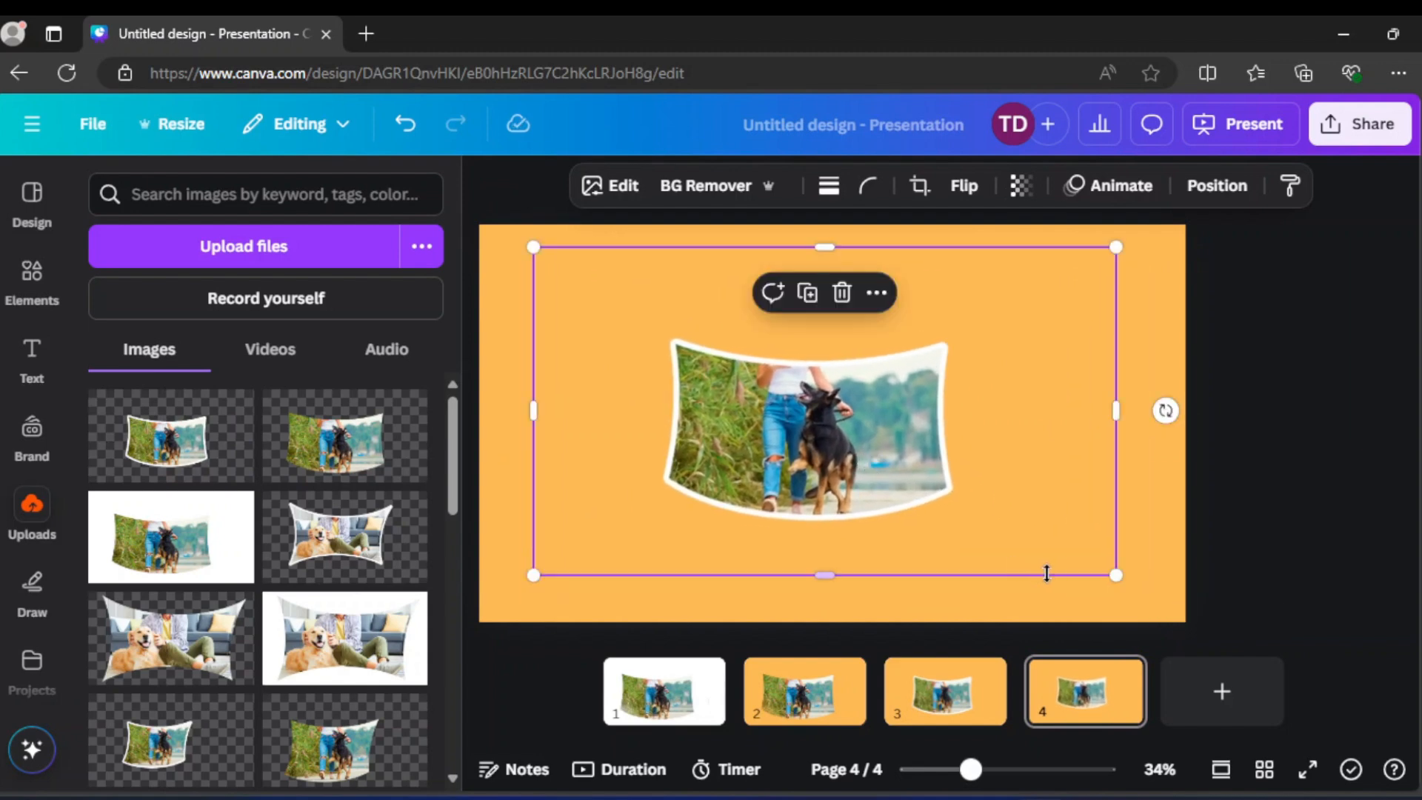
left_click_drag(1116, 575, 1152, 594)
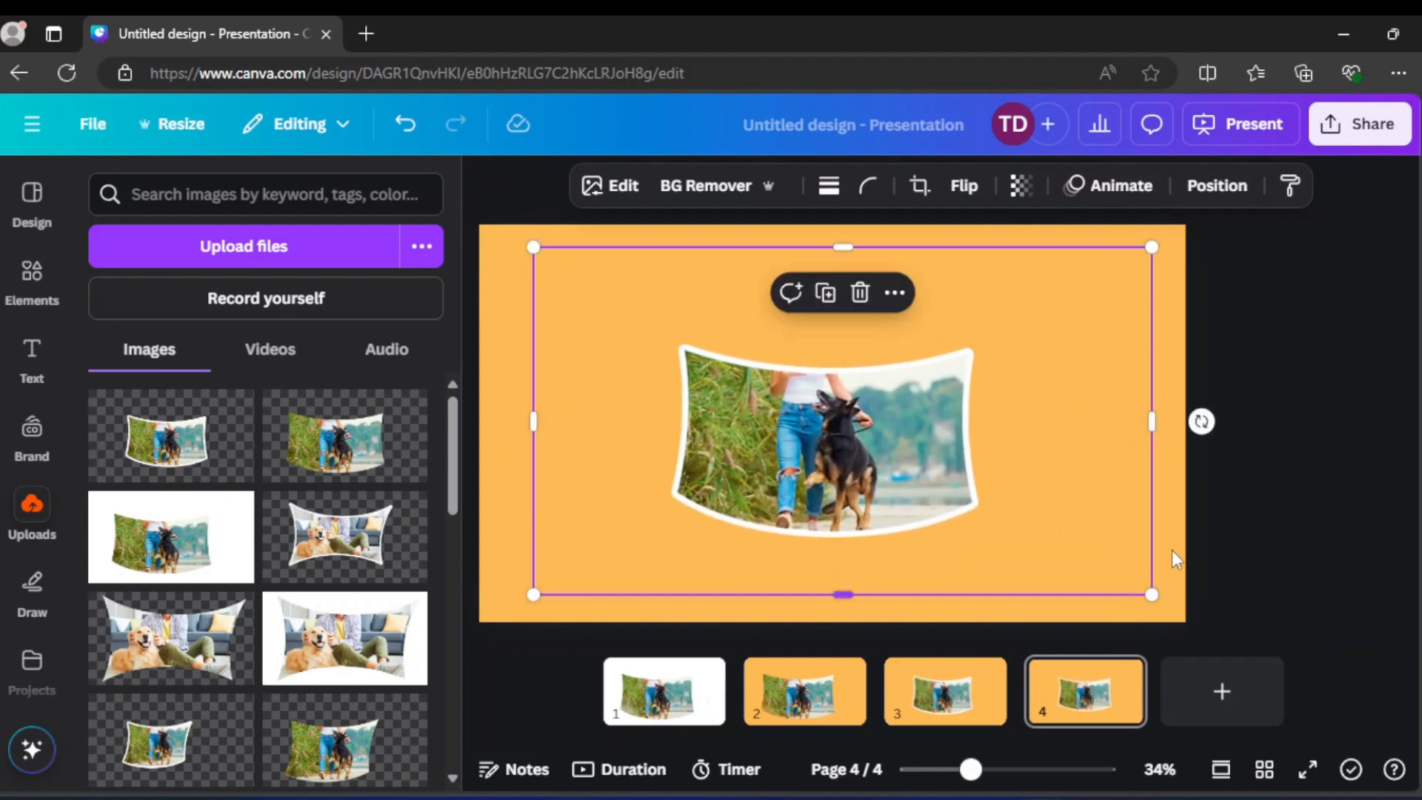
left_click(1252, 495)
- Apply the Curved shadow effect to the outlined photo on page 4
left_click(842, 439)
left_click(606, 194)
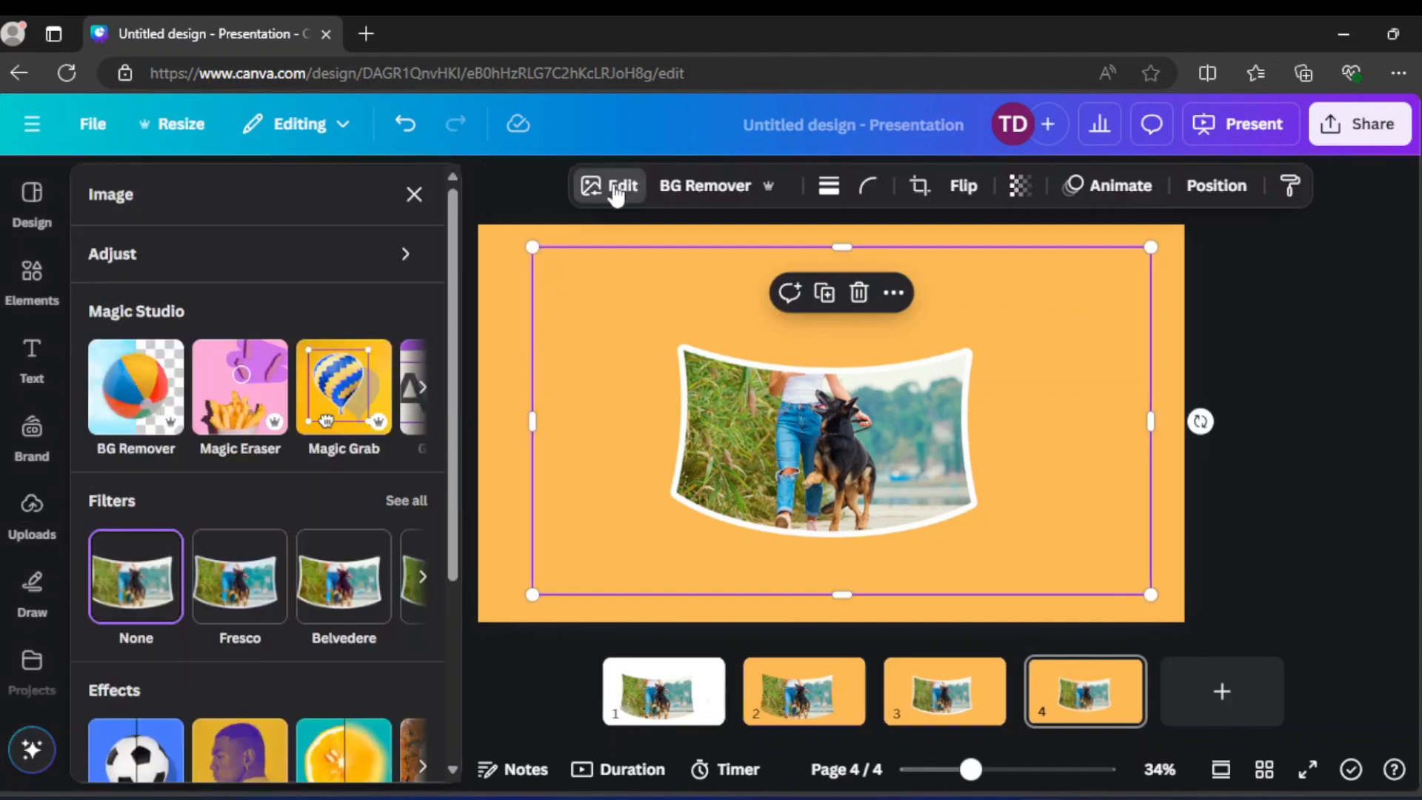
scroll(171, 616, "down", 3)
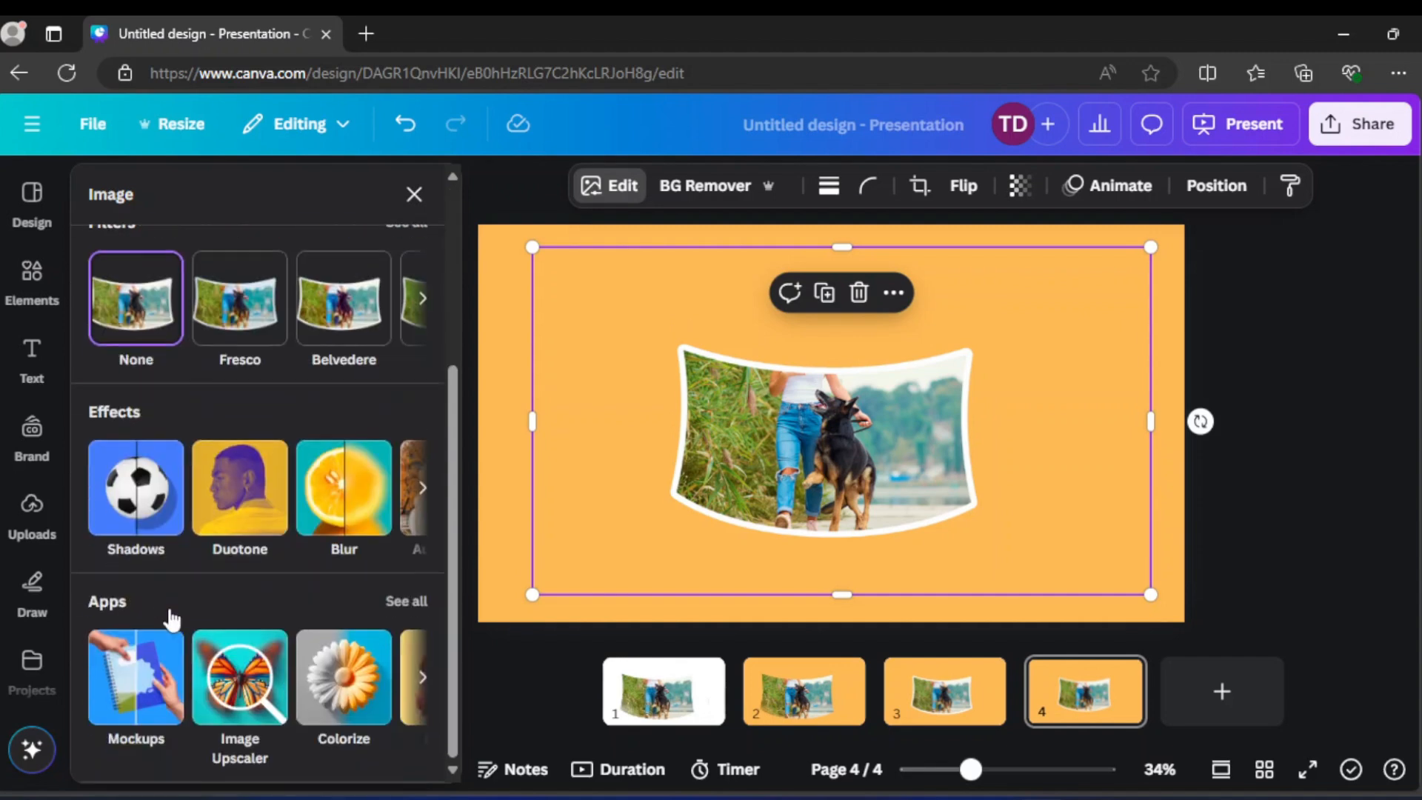
left_click(139, 509)
scroll(193, 651, "down", 1)
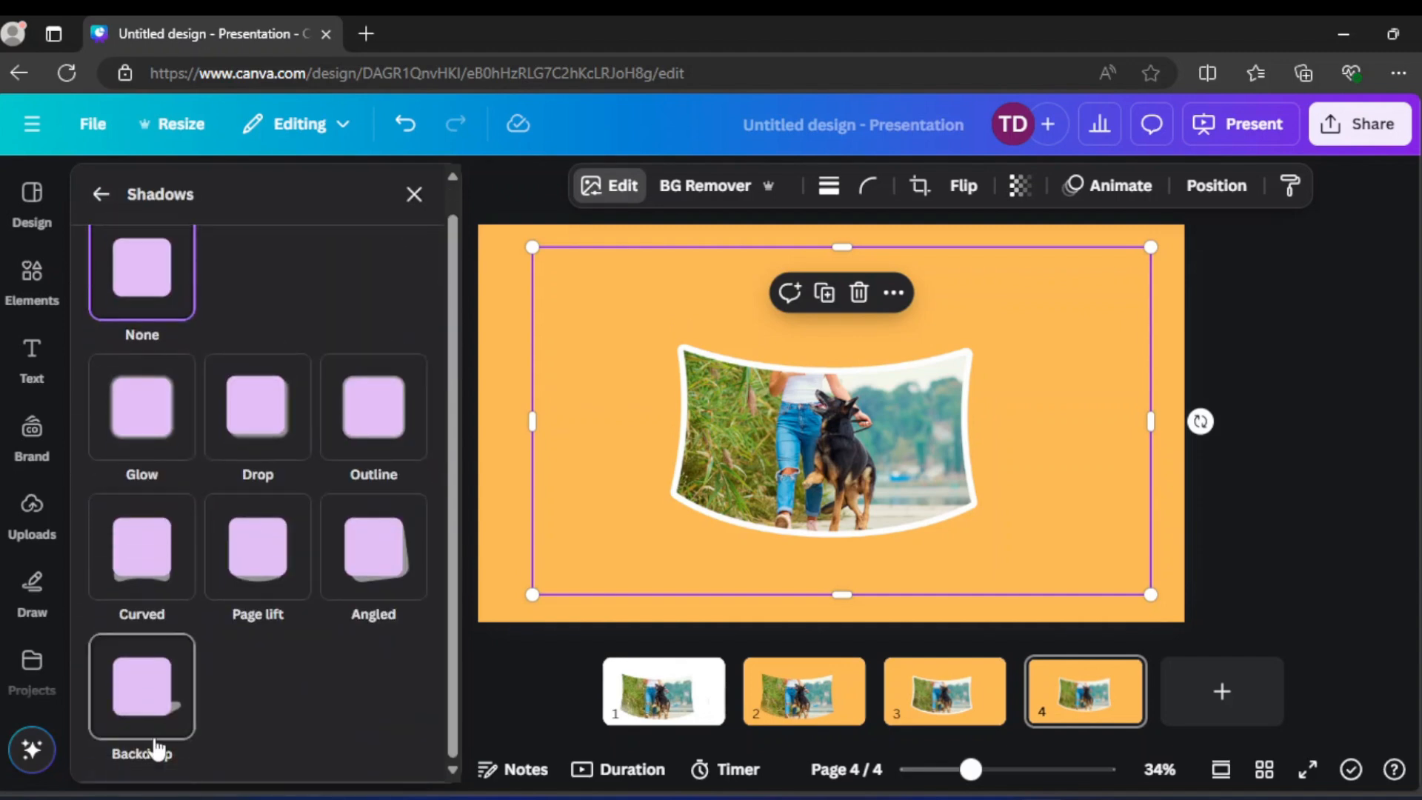
left_click(131, 547)
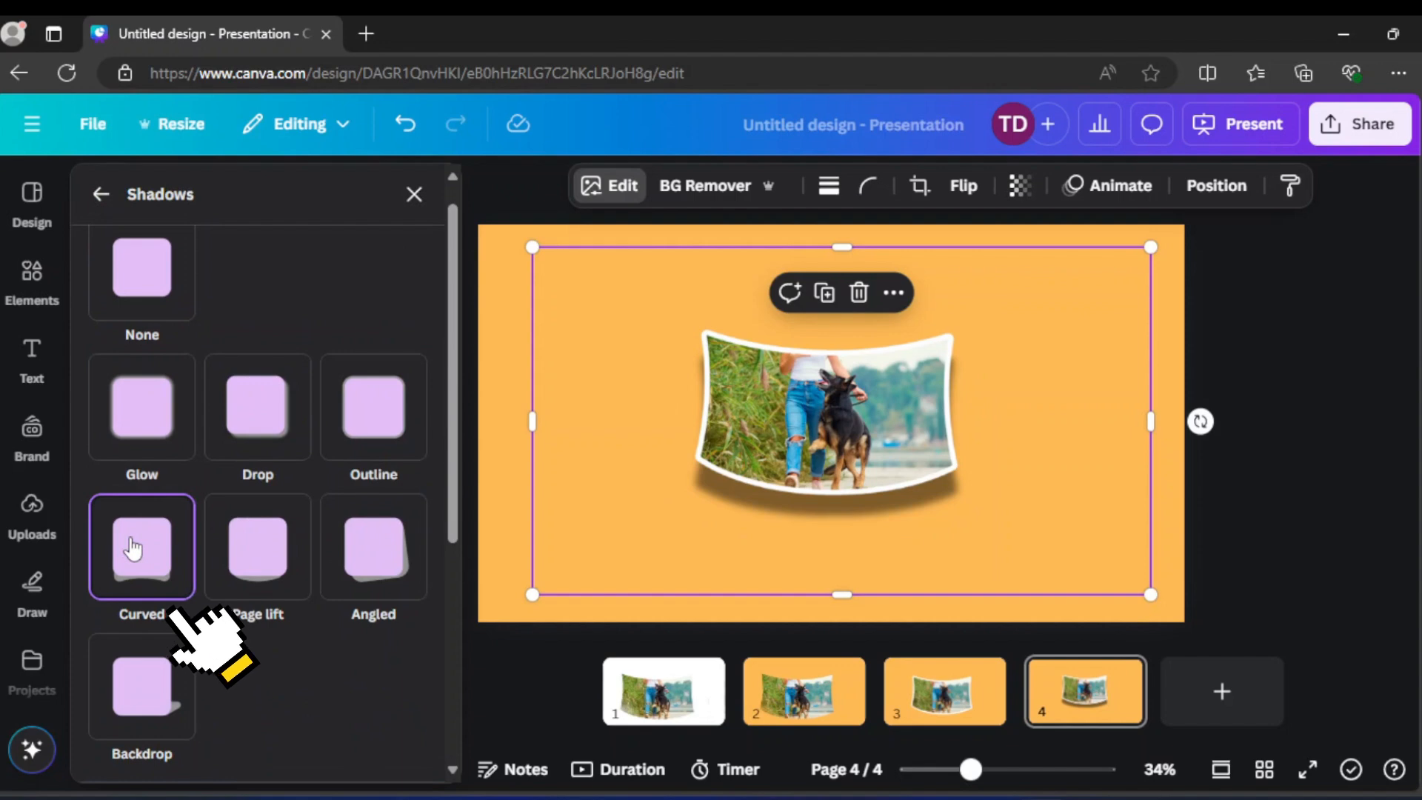
- Set the curved shadow's distance to 0, its curve to 100 and its intensity to 100
scroll(133, 548, "down", 5)
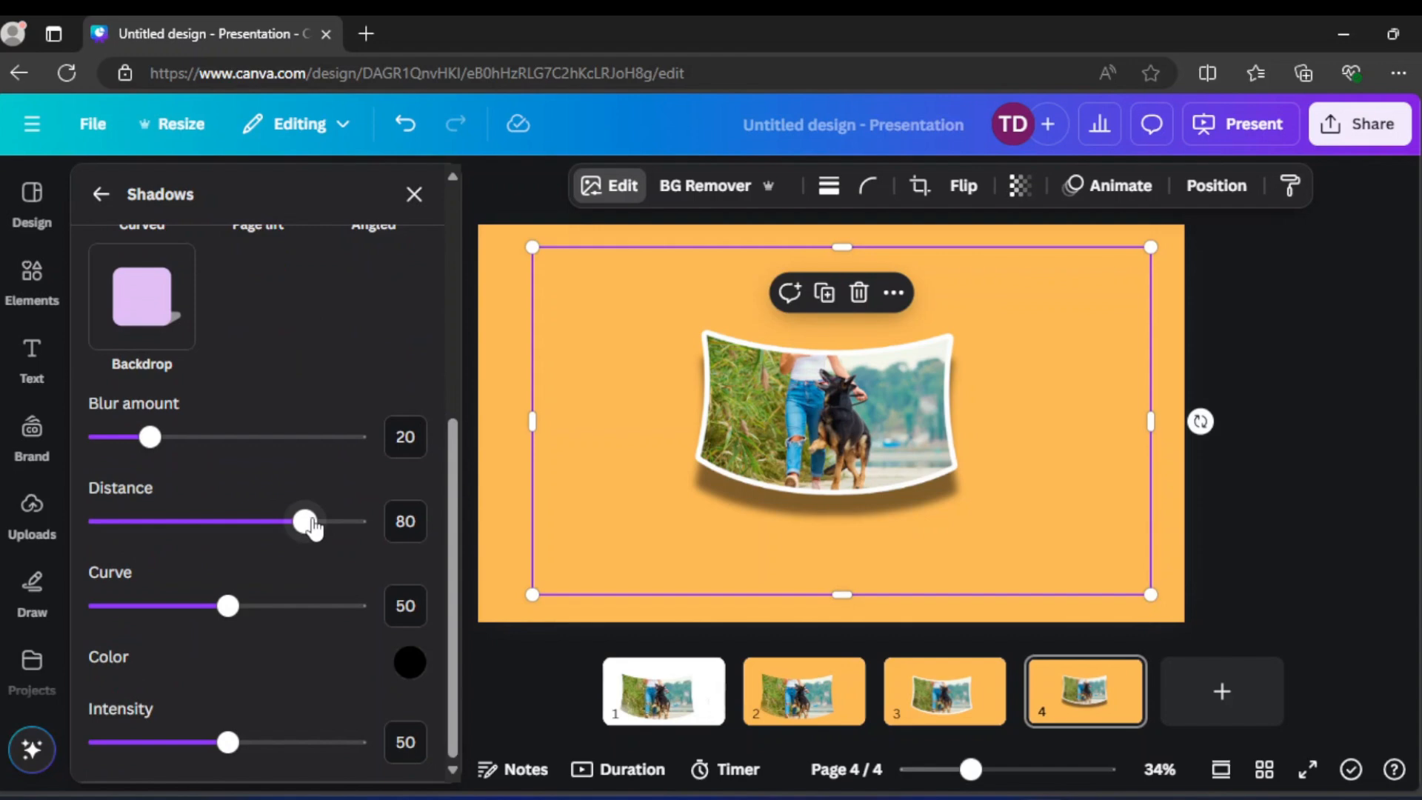
left_click_drag(314, 527, 99, 521)
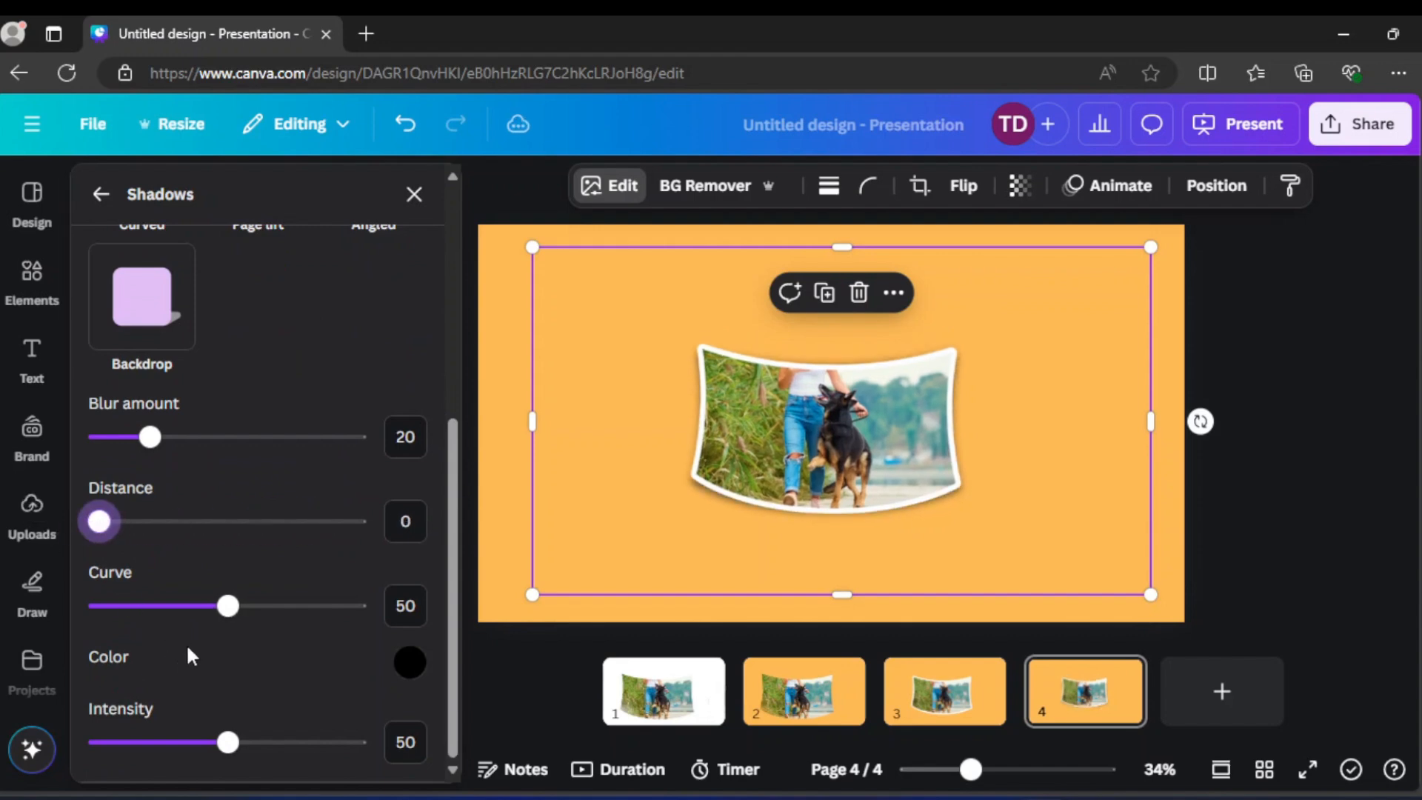
left_click_drag(231, 620, 441, 619)
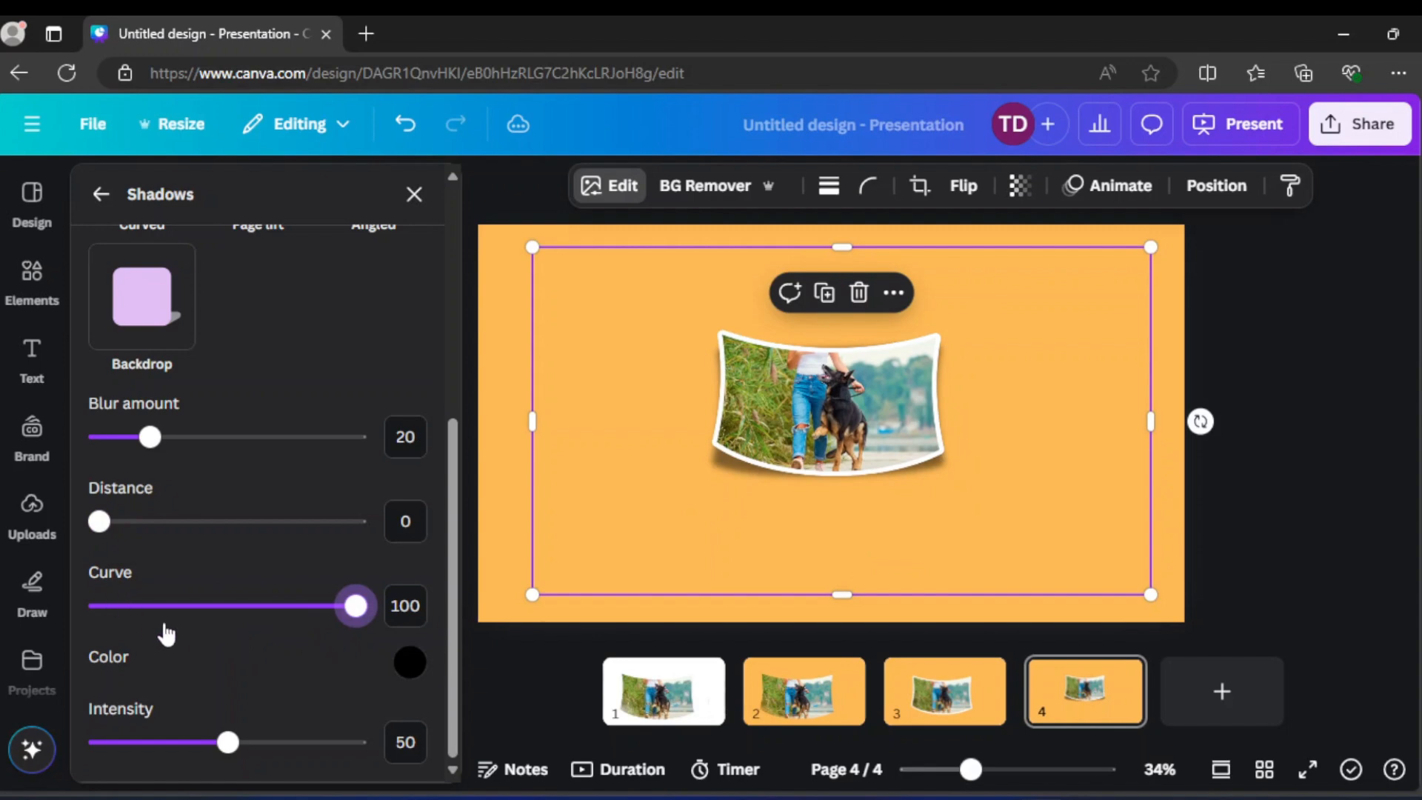
left_click_drag(240, 750, 417, 763)
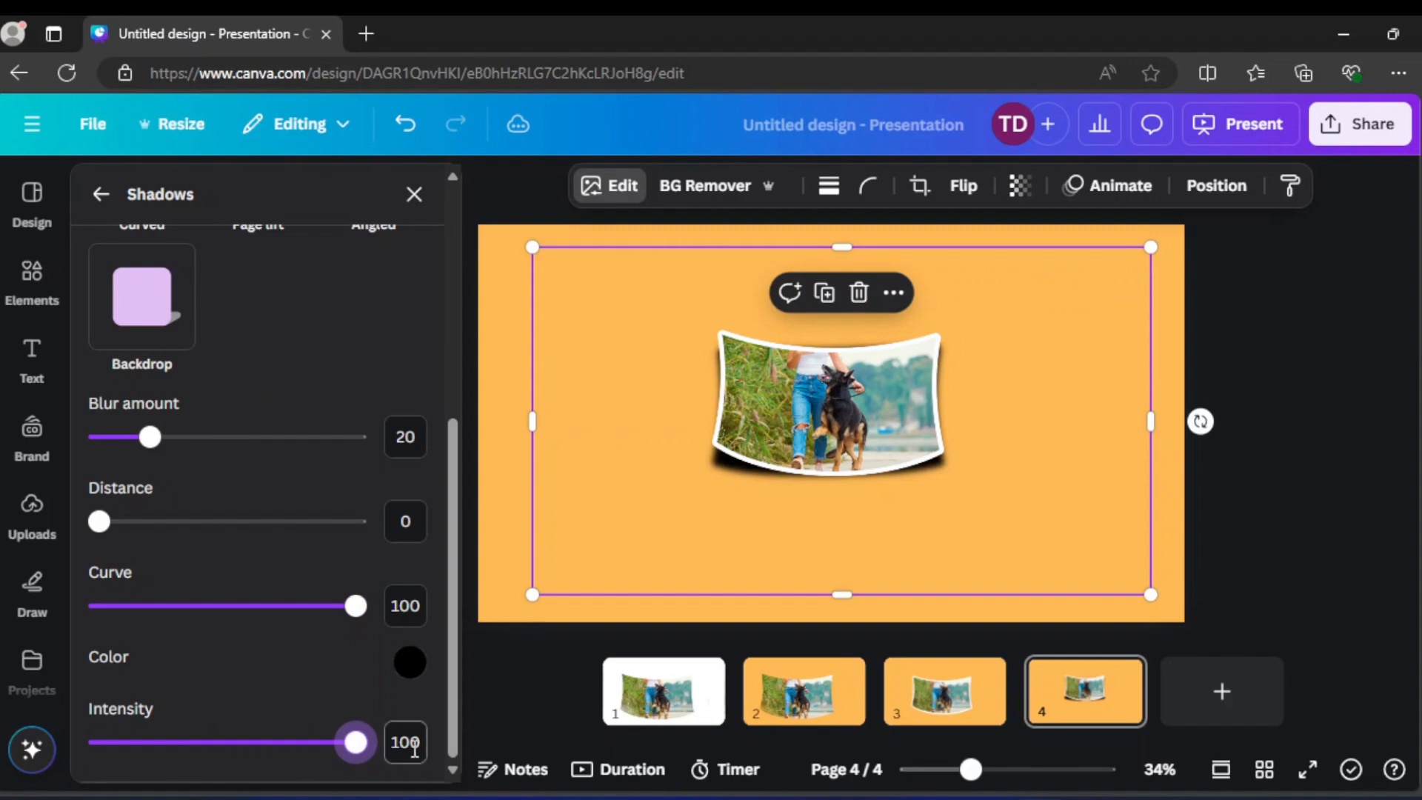
scroll(265, 625, "up", 4)
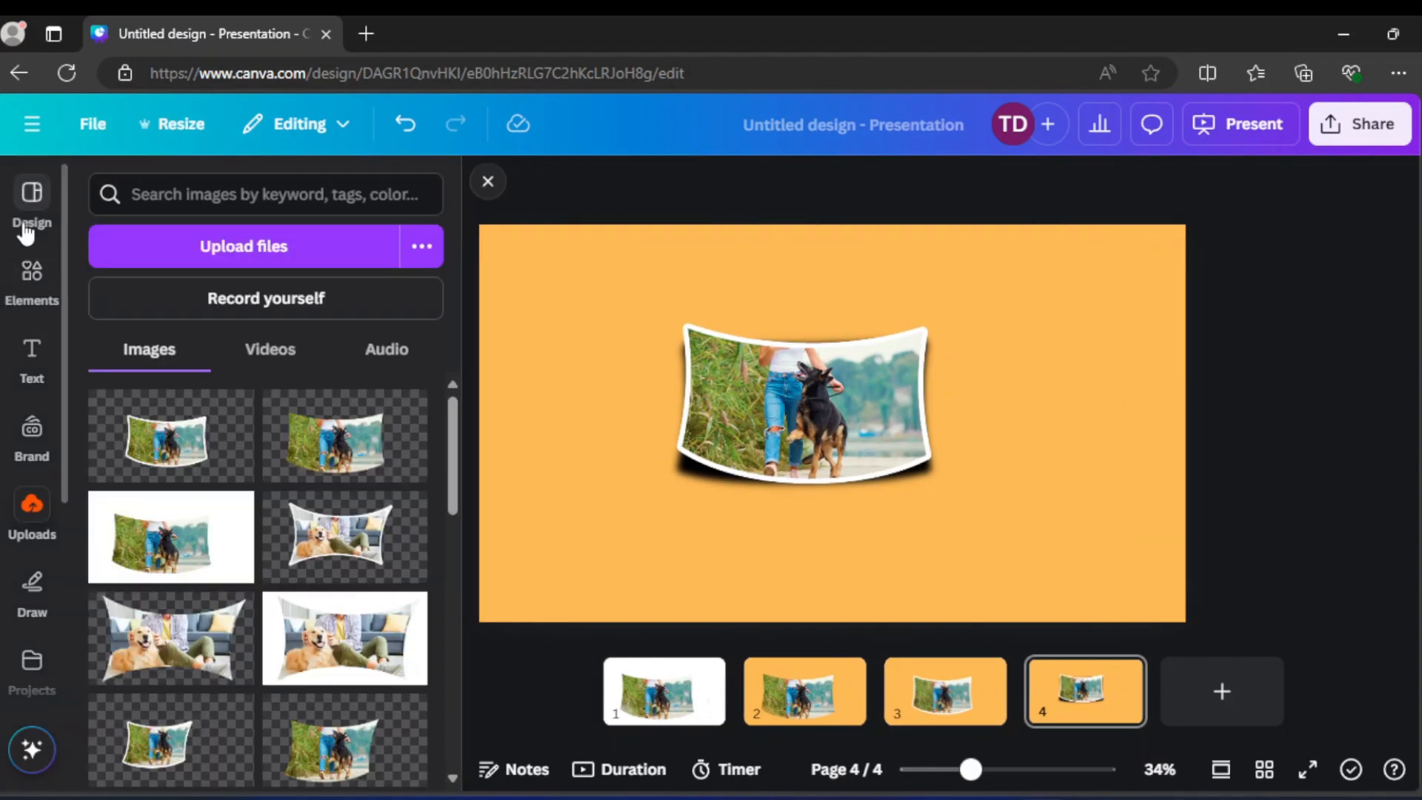
- Add the recently used original photo of the woman and dog to page 4 and reposition it and the curved photo
left_click(32, 274)
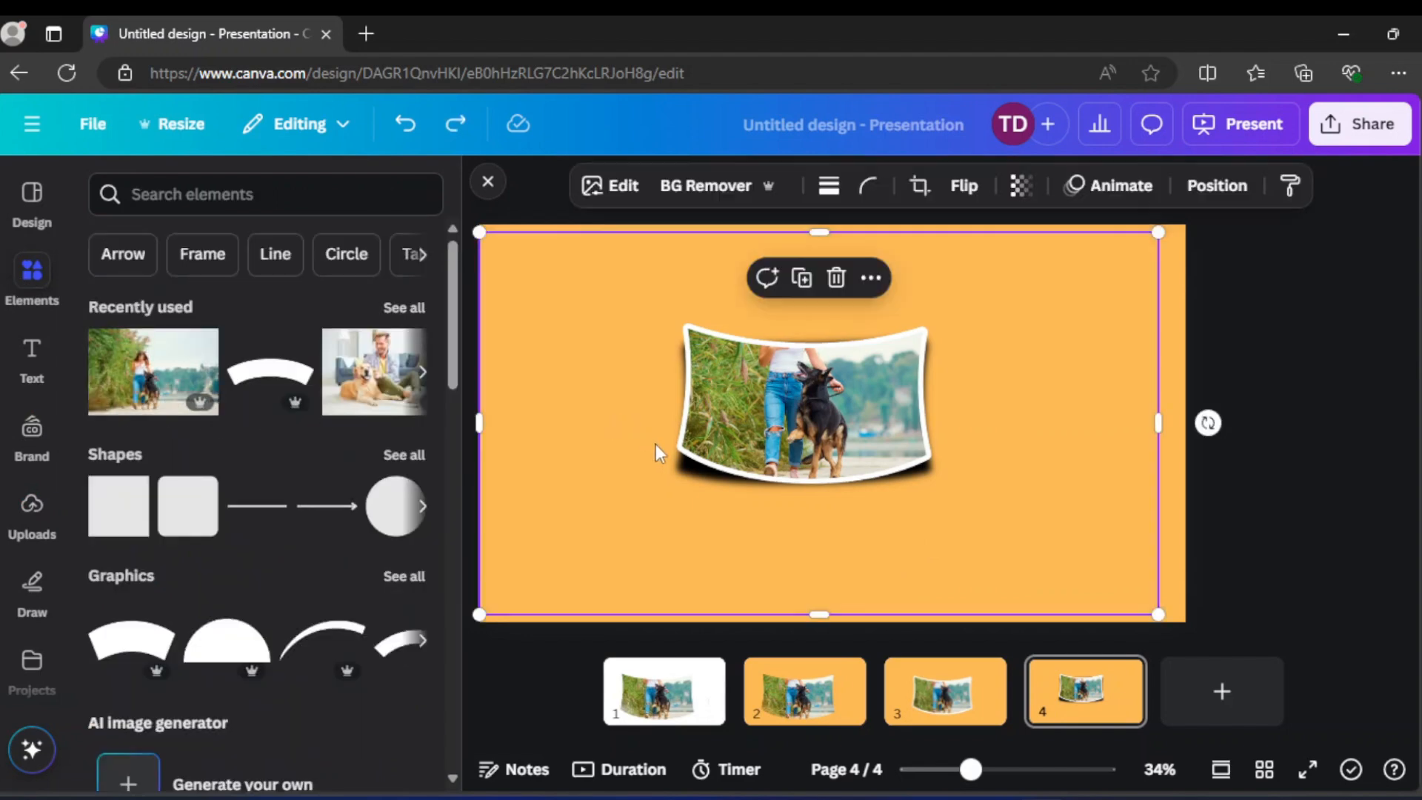
left_click_drag(655, 444, 781, 451)
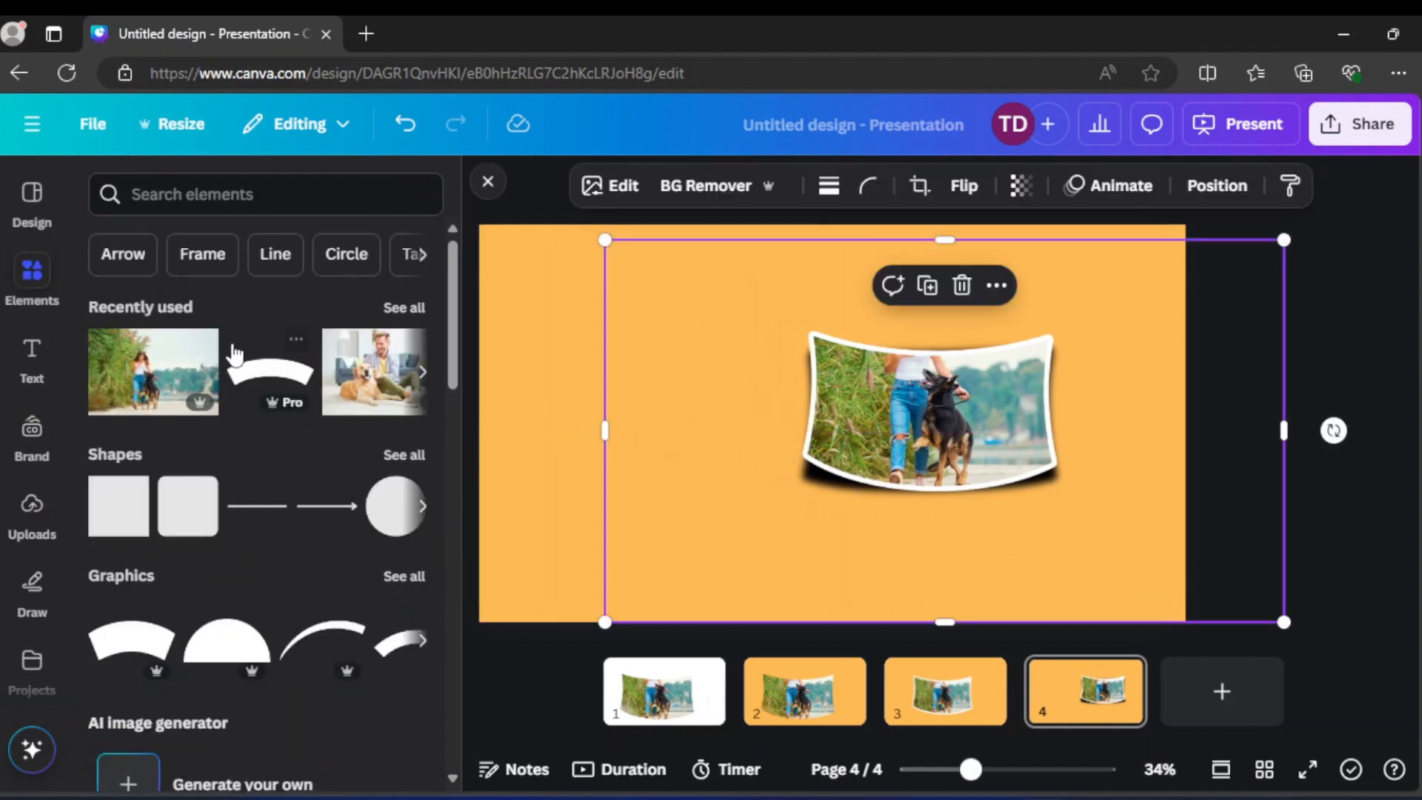
left_click_drag(129, 368, 548, 420)
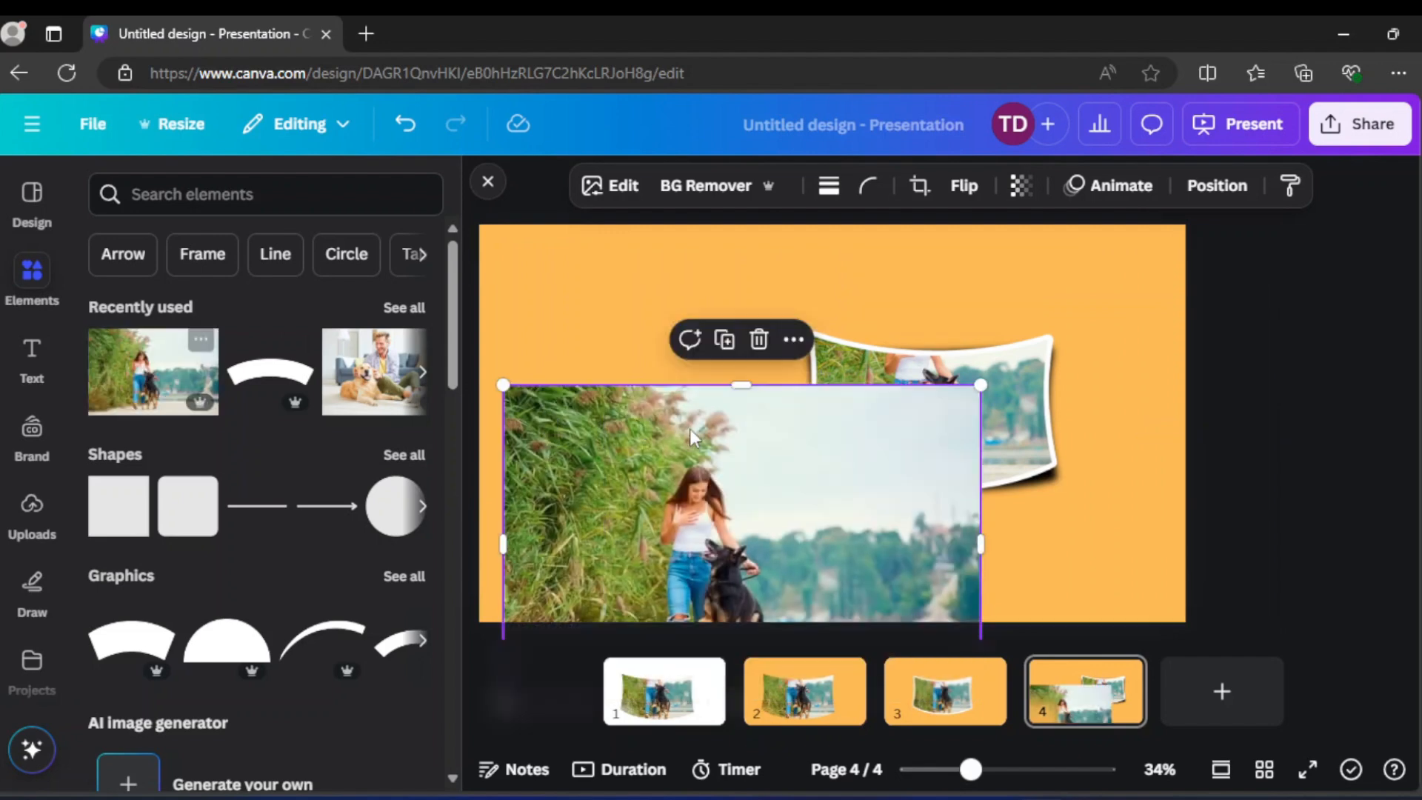
left_click_drag(1035, 450, 934, 468)
left_click_drag(791, 522, 796, 493)
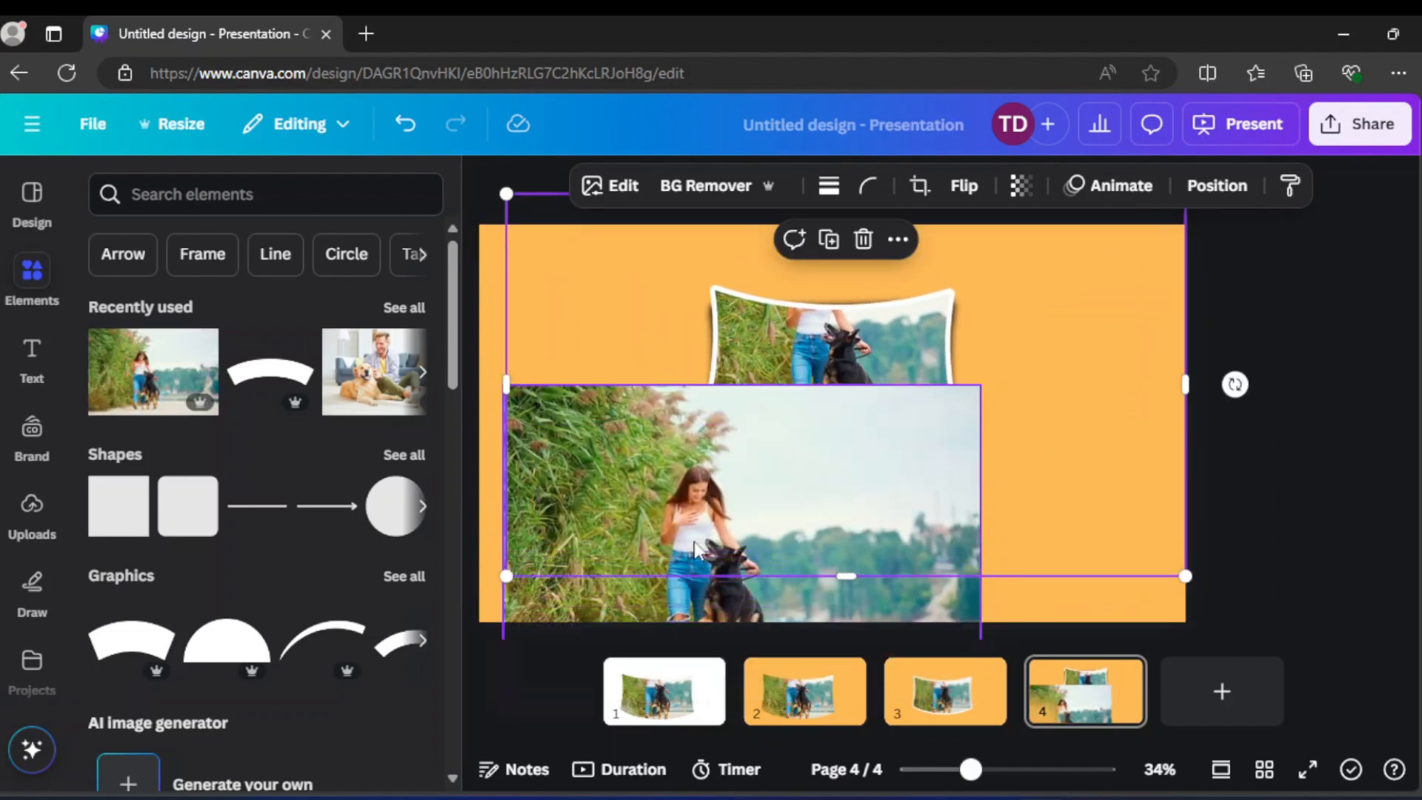
left_click_drag(695, 549, 707, 467)
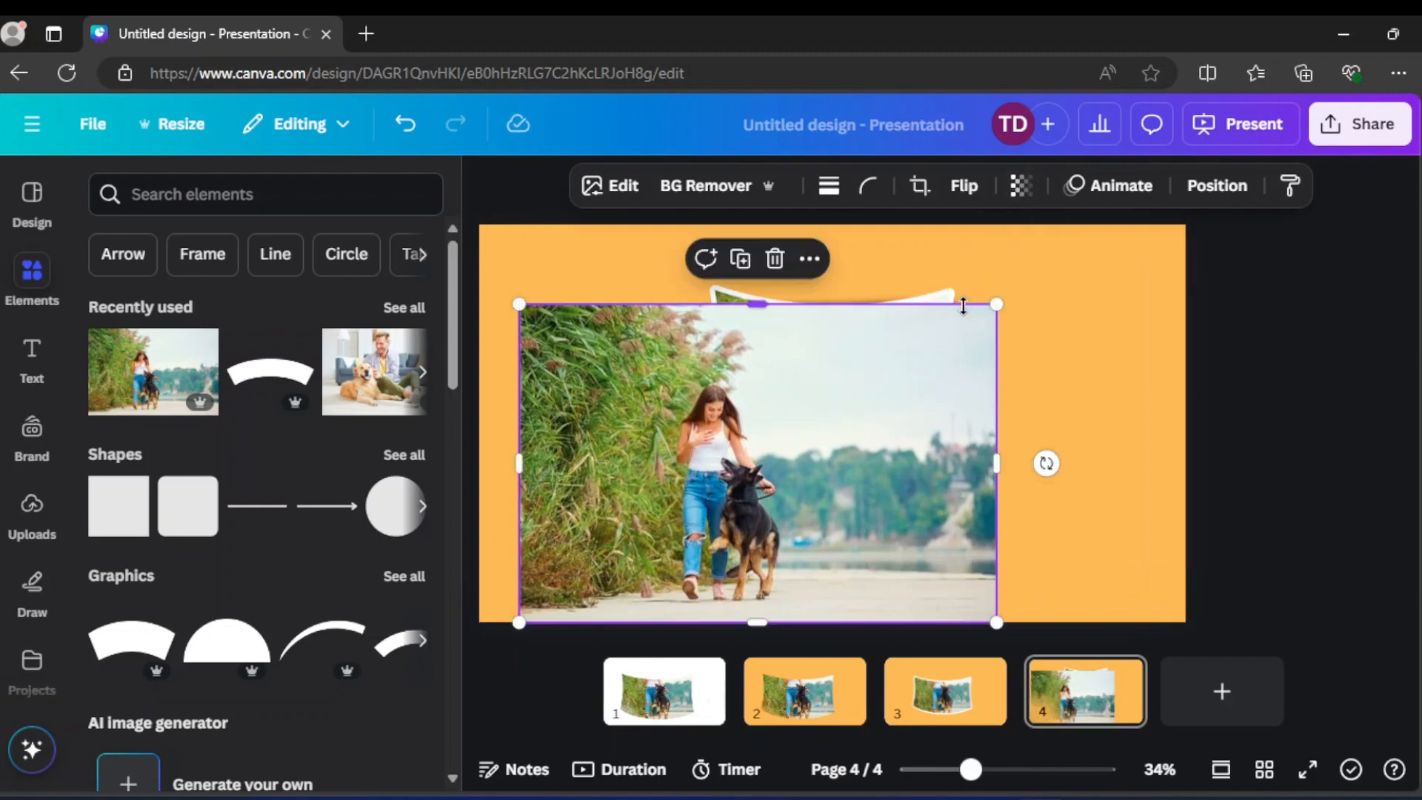
- Make the original photo semi-transparent and position it over the curved photo so the woman and dog line up
left_click(1020, 199)
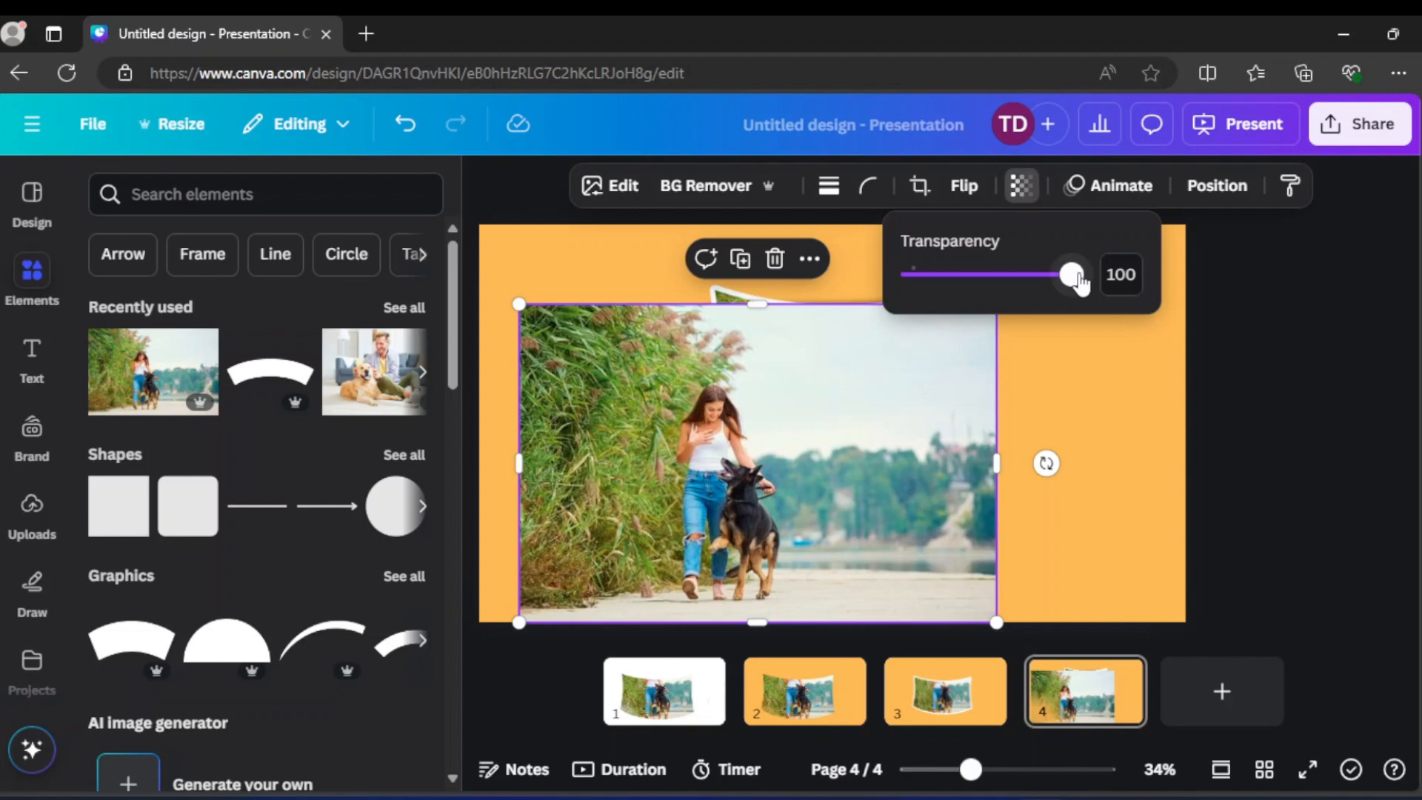
left_click_drag(1078, 278, 1001, 292)
left_click_drag(804, 528, 899, 400)
left_click(798, 525)
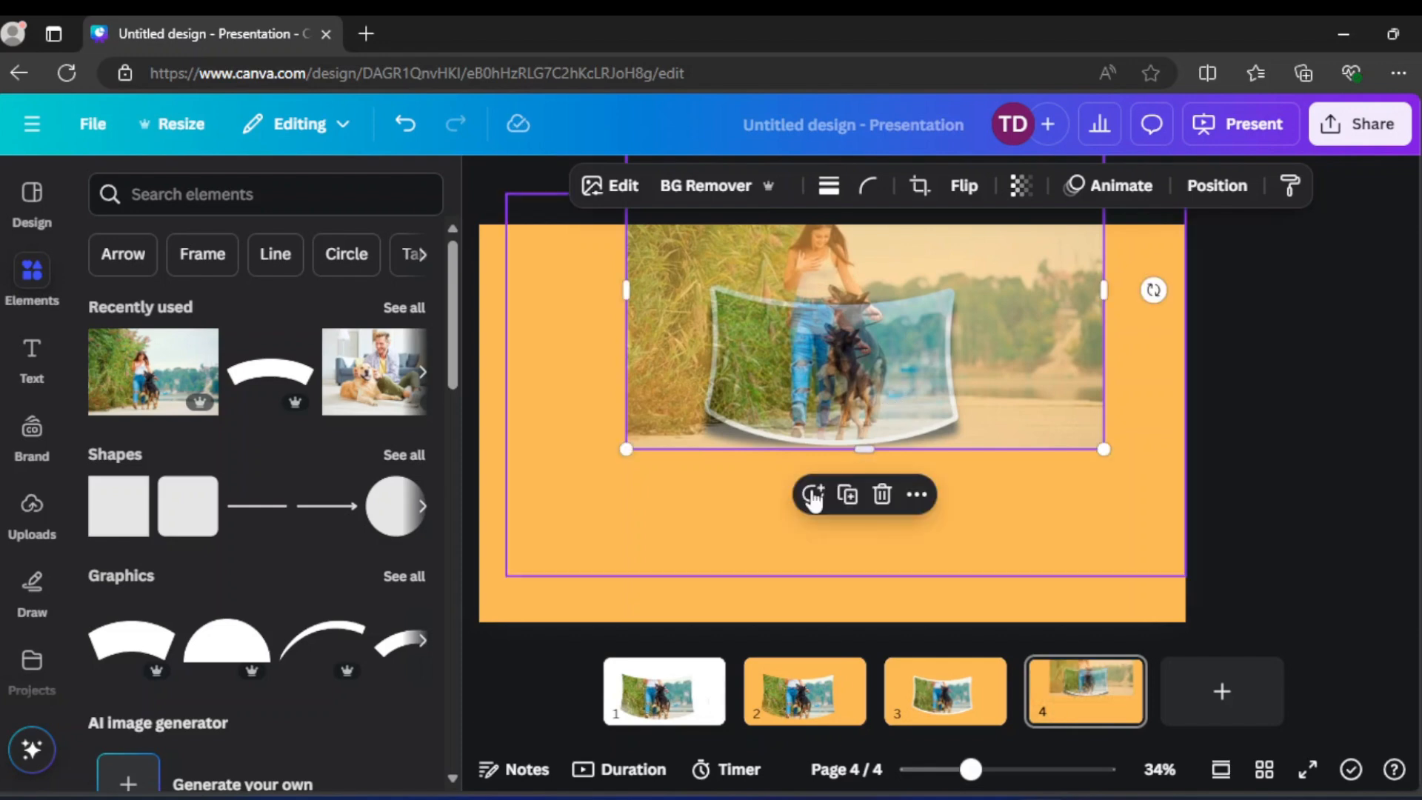
left_click_drag(799, 525, 786, 609)
left_click_drag(930, 320, 915, 406)
- Set the overlaid original photo's transparency to 0 on page 4
left_click(1021, 185)
left_click_drag(993, 275, 970, 308)
left_click_drag(1086, 346, 885, 346)
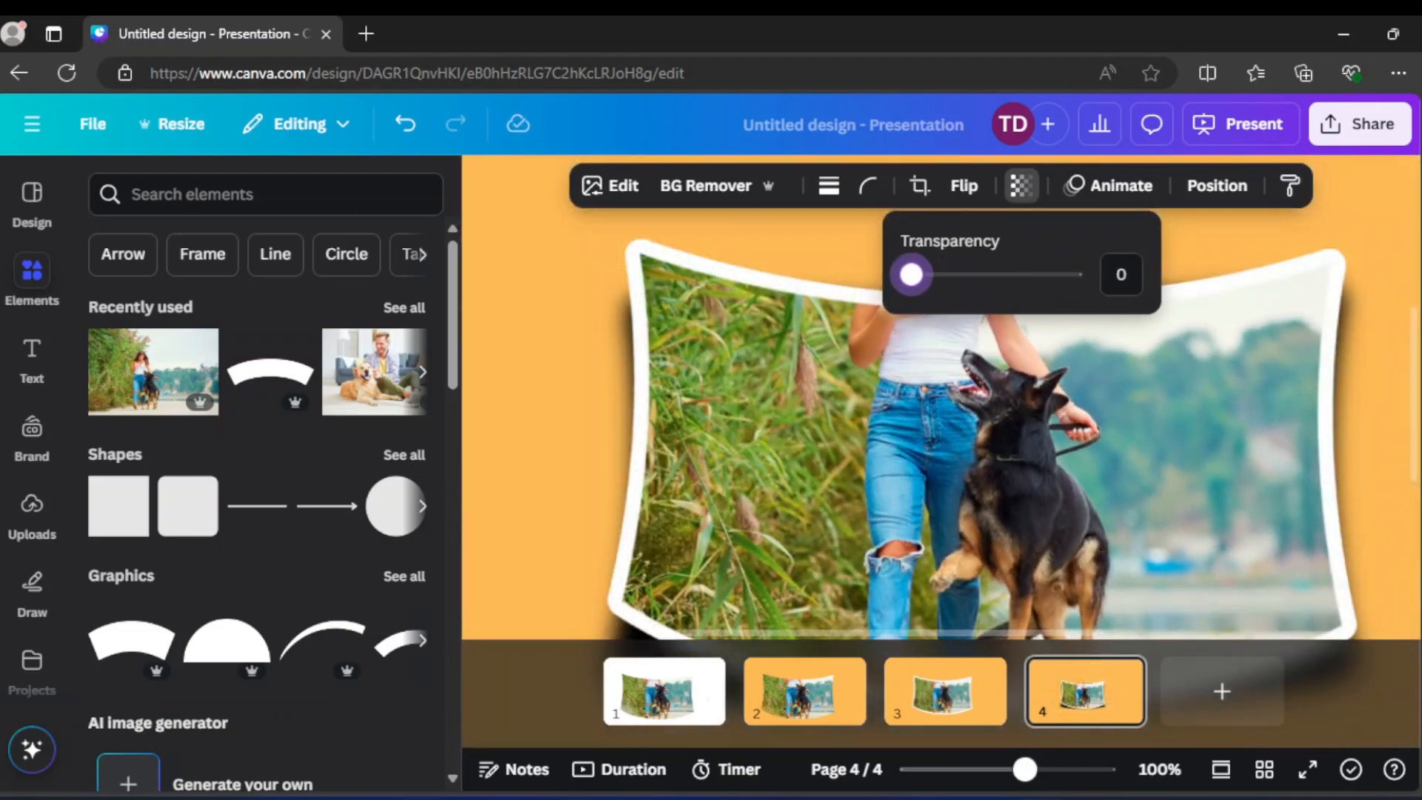
left_click(1161, 769)
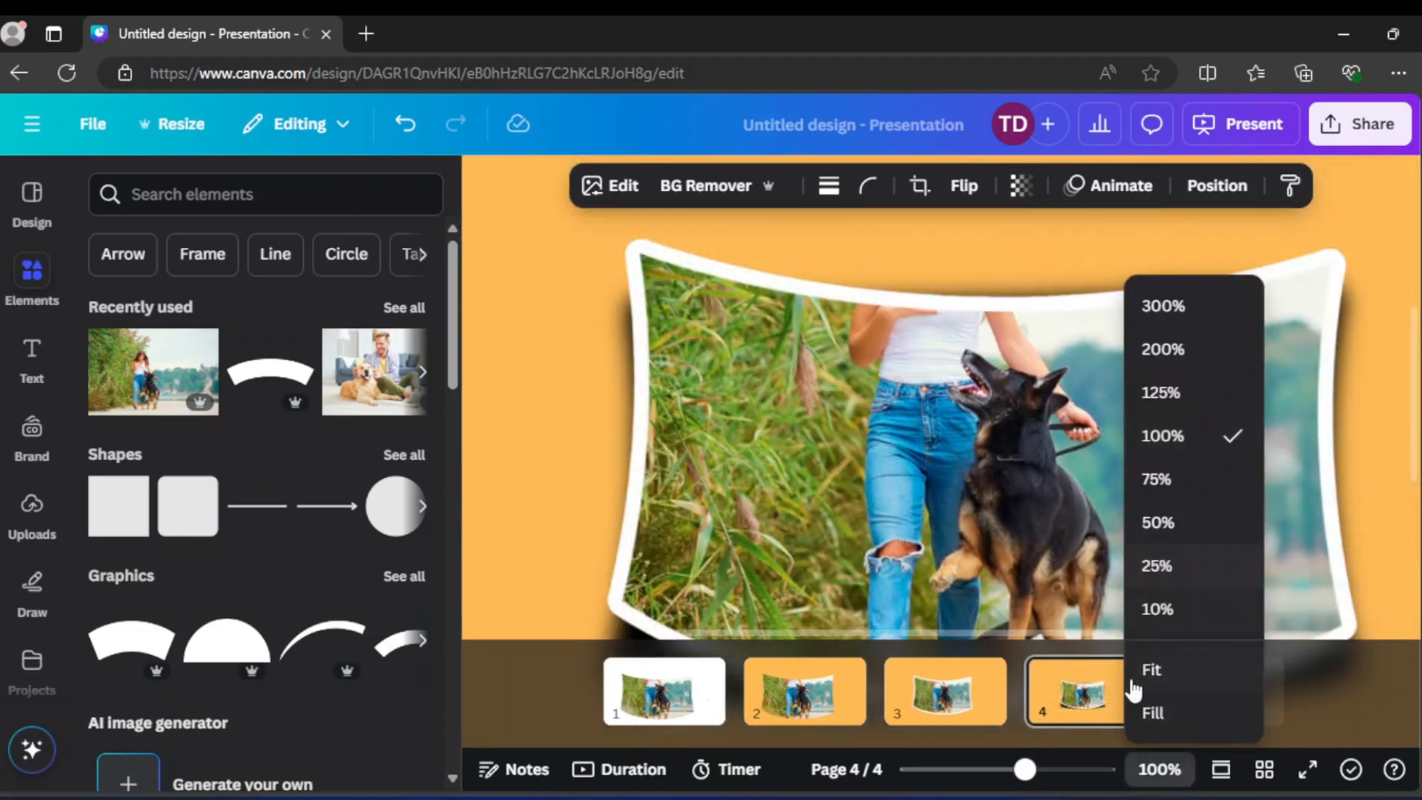
left_click(1148, 671)
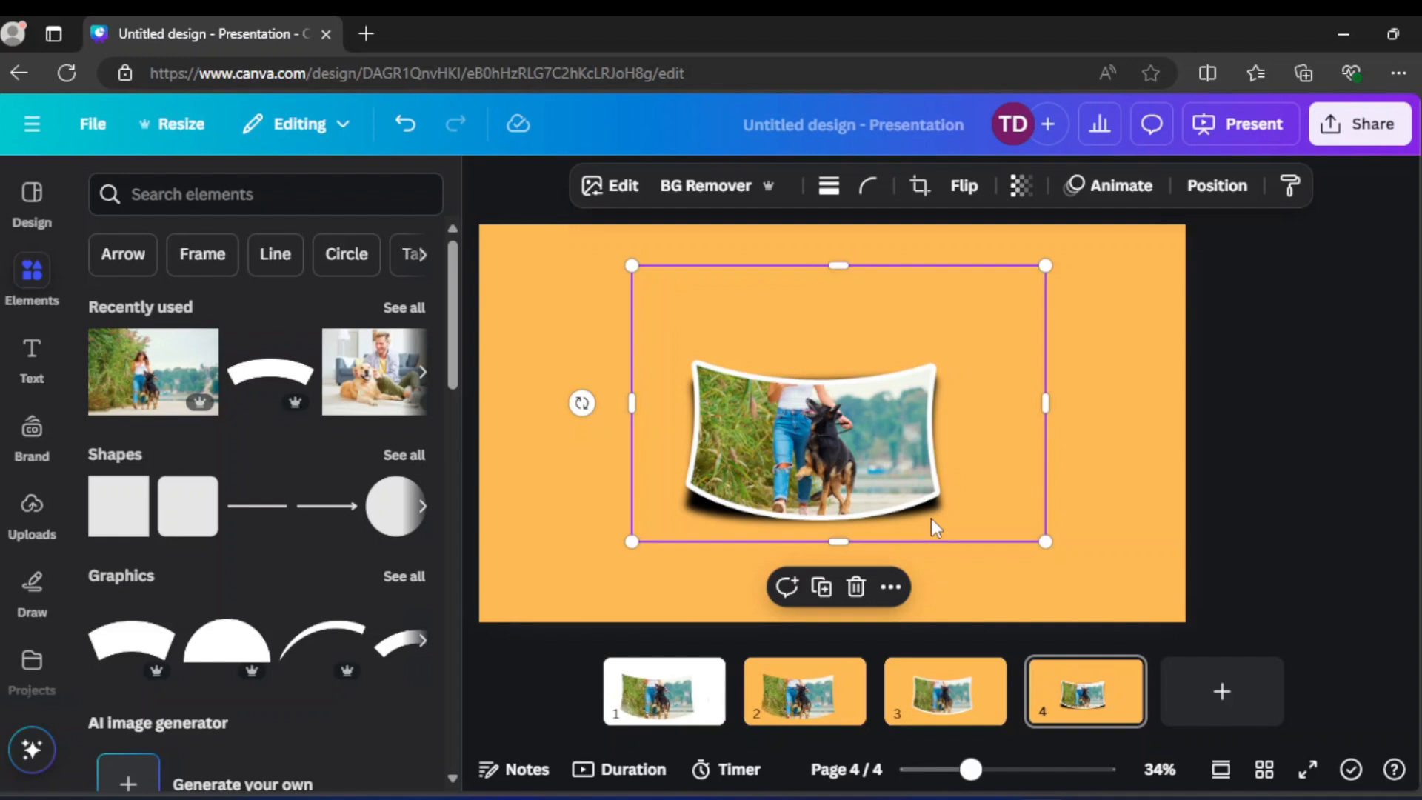
- Set the overlaid original photo's transparency value to 100 on page 4
left_click(1021, 185)
left_click_drag(955, 274, 1104, 348)
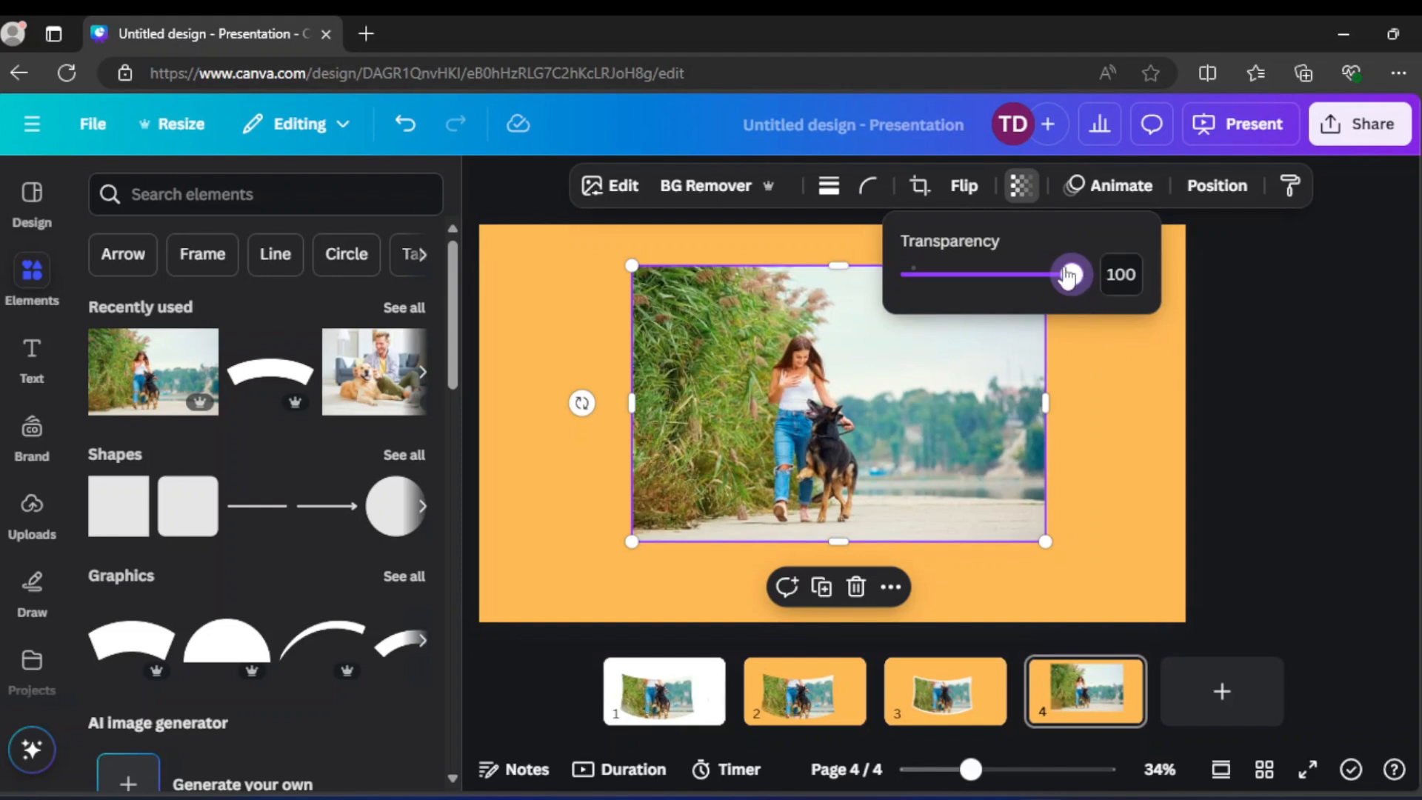
left_click_drag(1073, 275, 1145, 294)
- Remove the background from the overlaid original photo and crop its lower edge up to the woman's and dog's feet
left_click(614, 286)
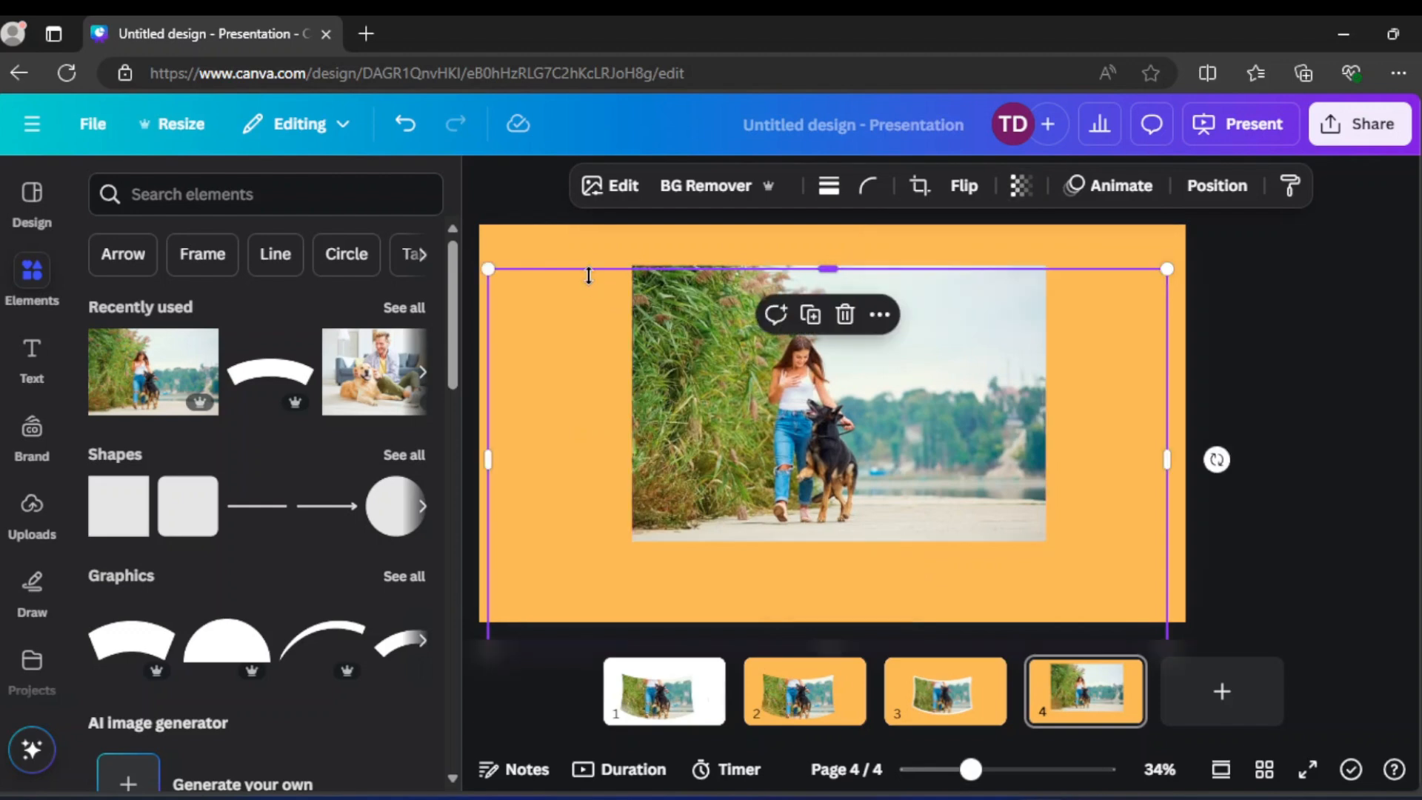
left_click(663, 311)
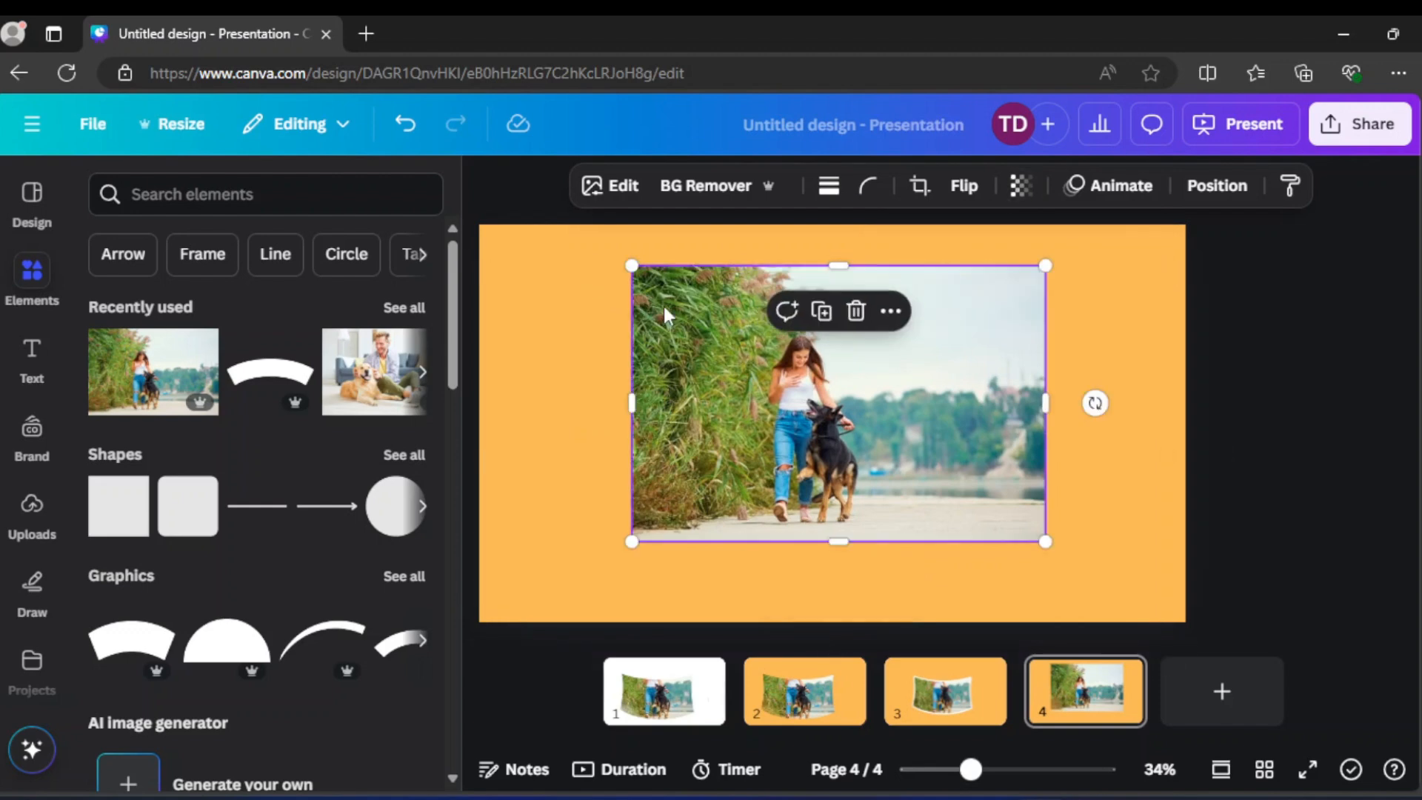
left_click(697, 187)
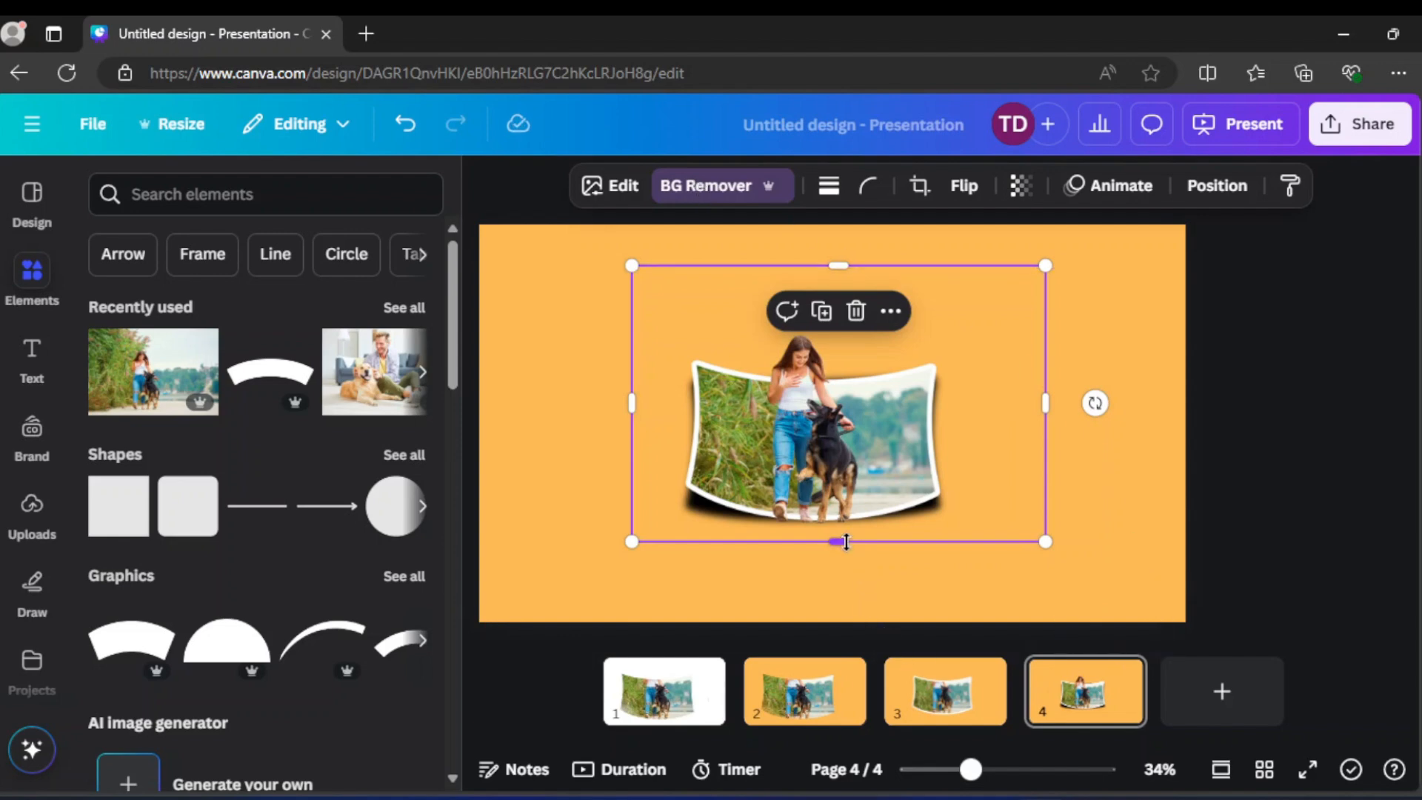
left_click_drag(845, 542, 854, 506)
- Group the background-free woman and dog with the curved photo on page 4
left_click(680, 581)
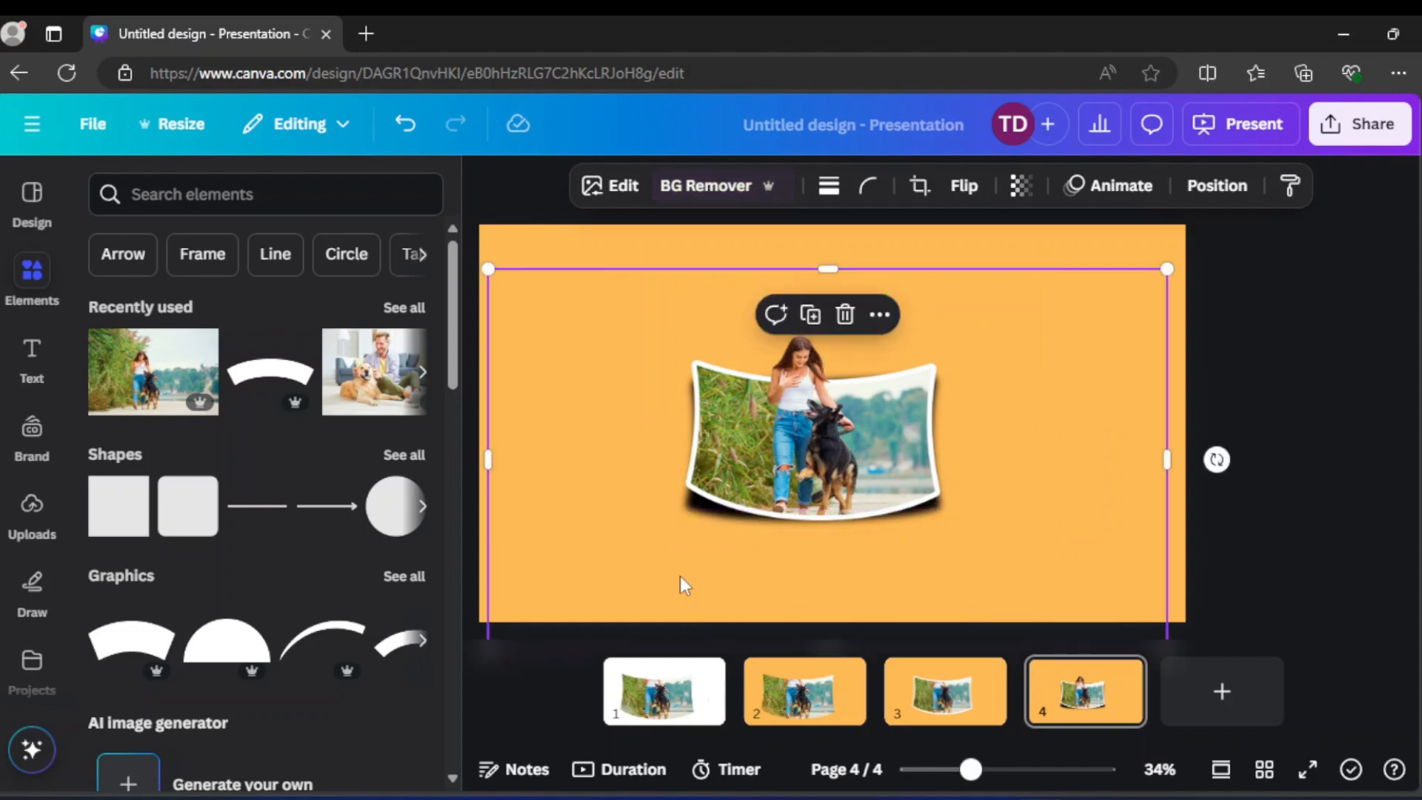
left_click(637, 460, "shift")
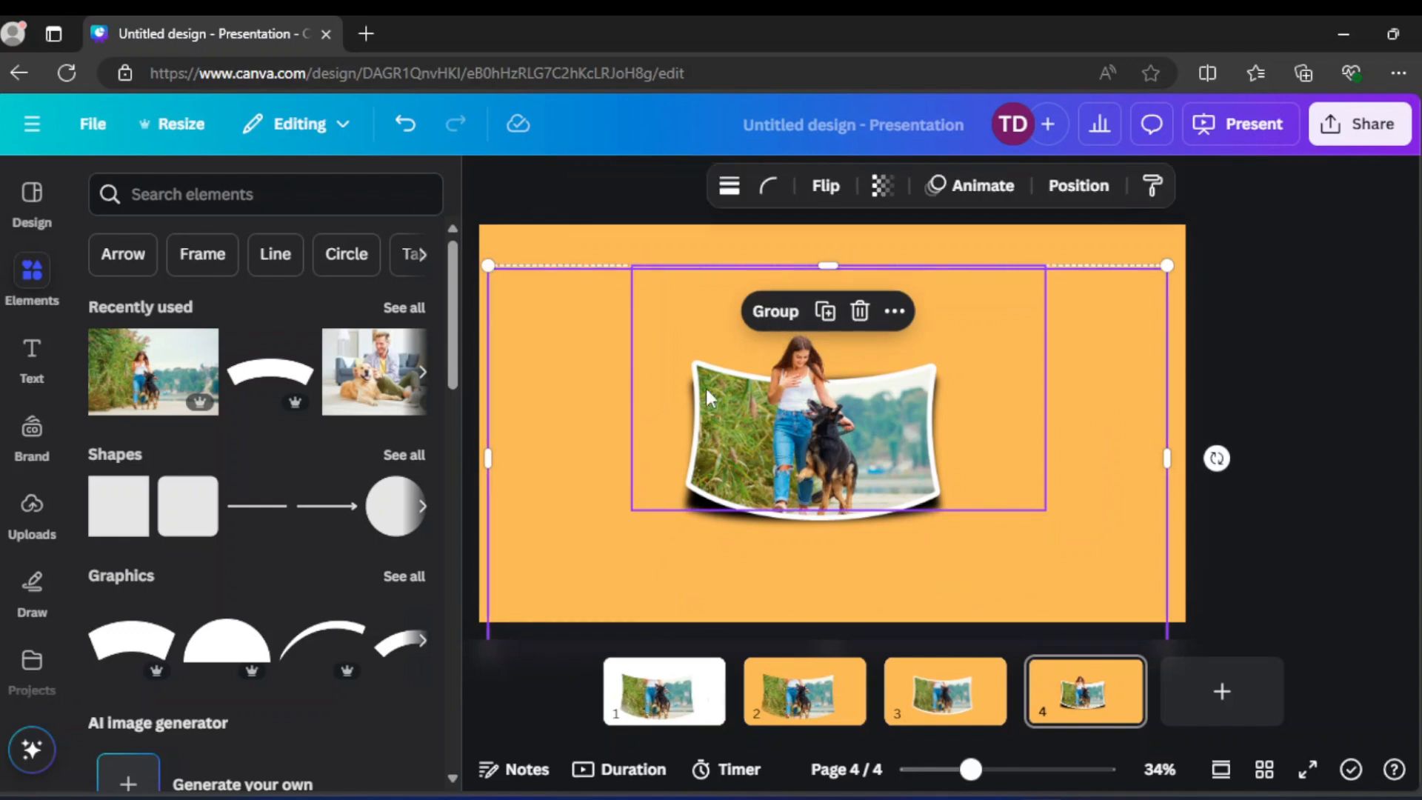
left_click(770, 314)
- Enlarge the grouped pop-out picture and reposition it in the lower middle of page 4
left_click(1025, 458)
left_click_drag(1037, 560, 1039, 487)
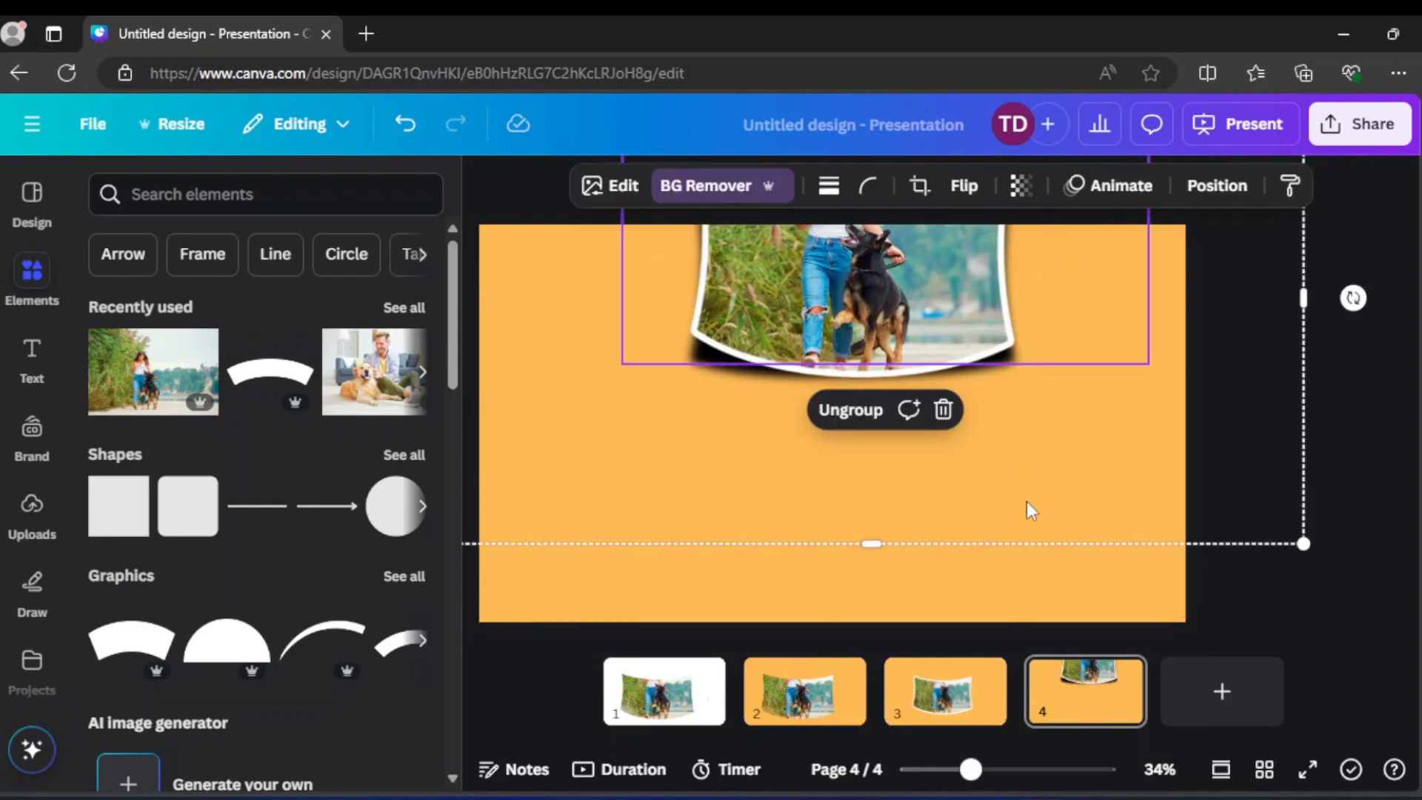
left_click_drag(975, 355, 934, 556)
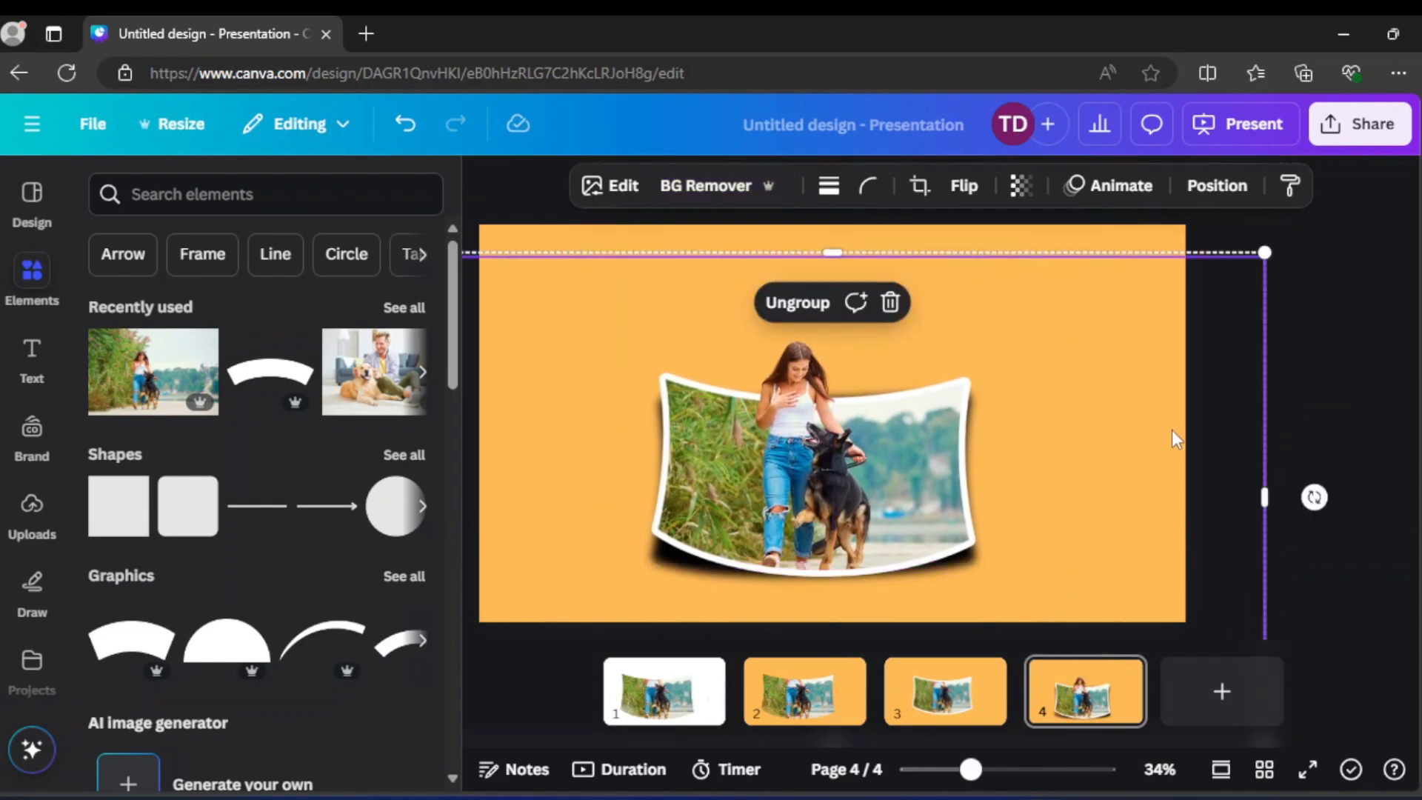
- Download only page 4 as a PNG and view the downloaded image at 50% zoom
left_click(1352, 125)
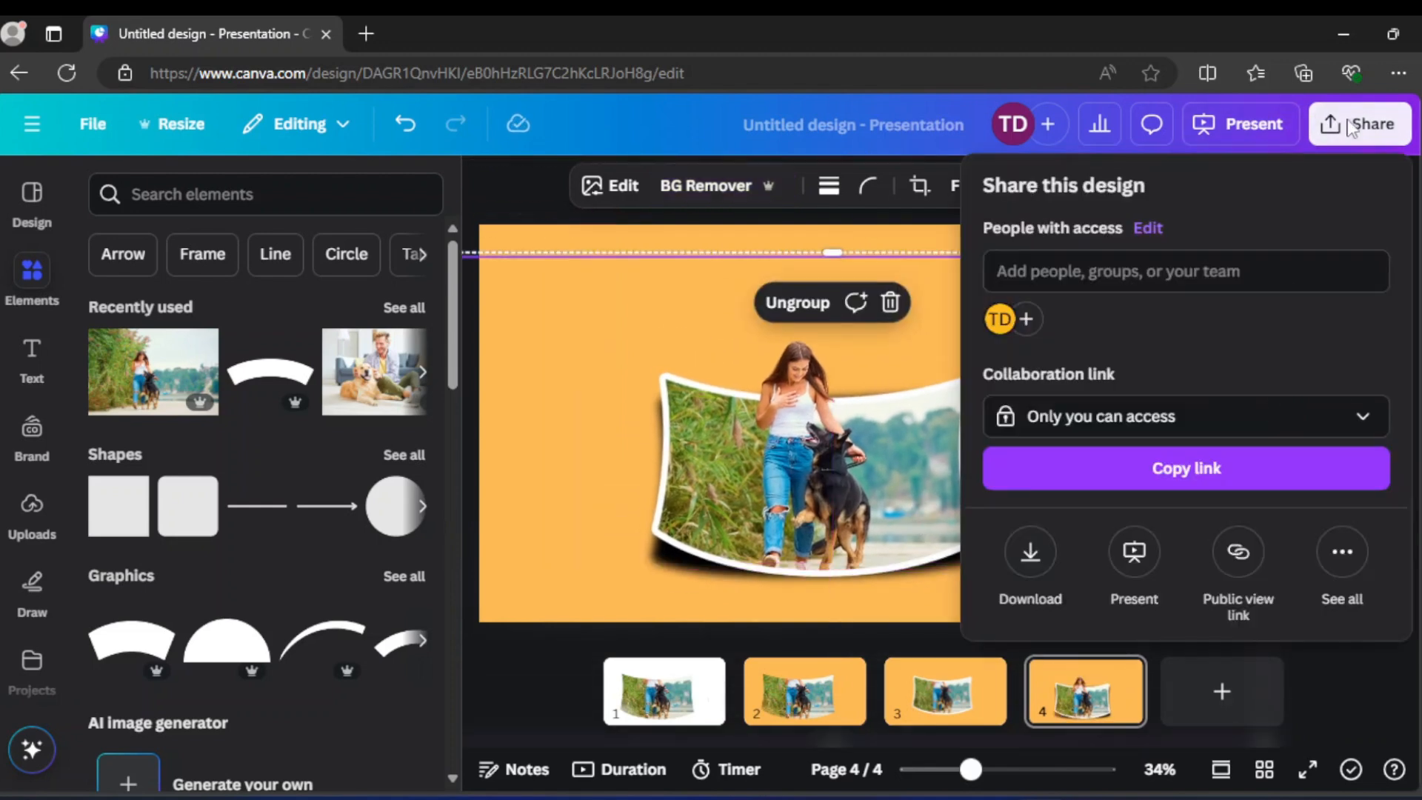
left_click(1030, 561)
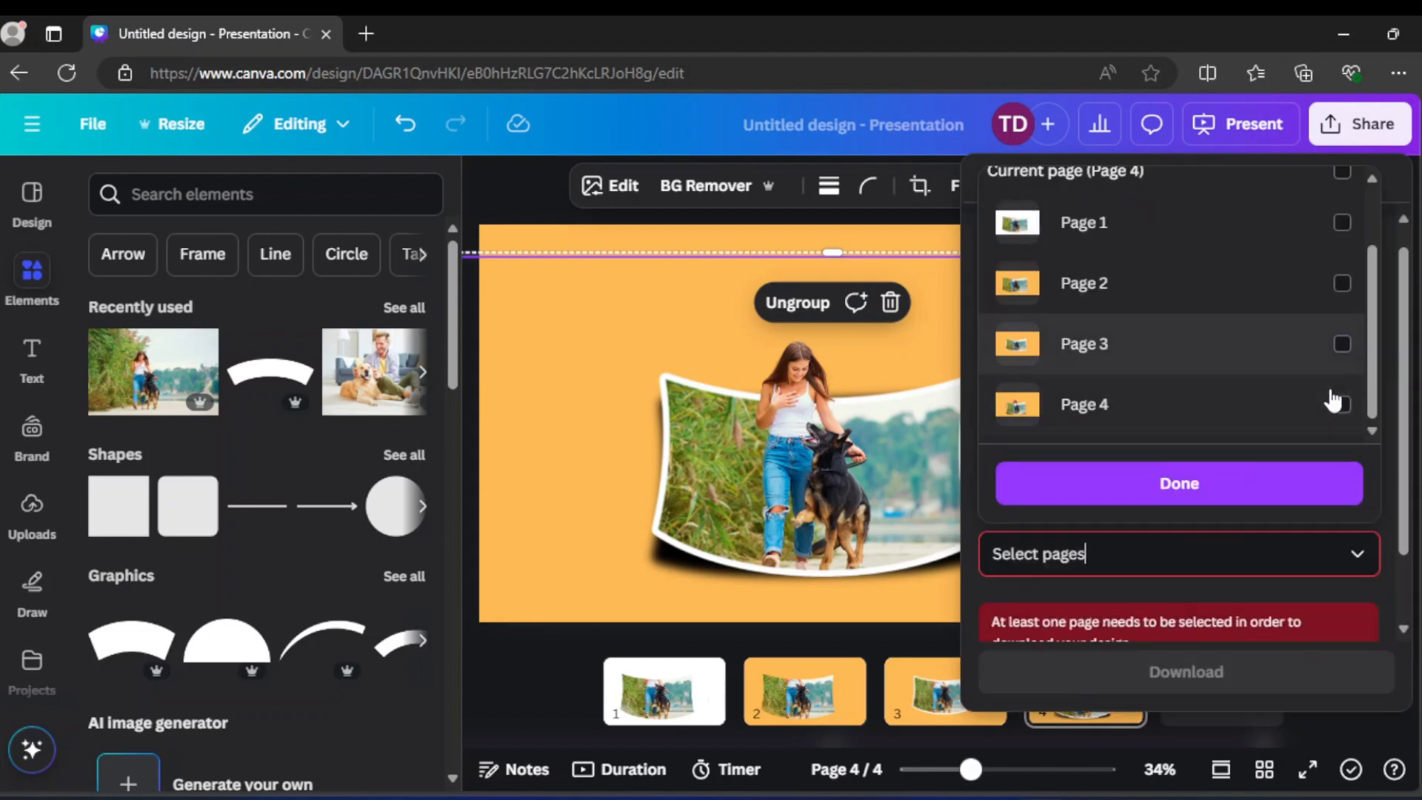
left_click(1337, 402)
left_click(1262, 486)
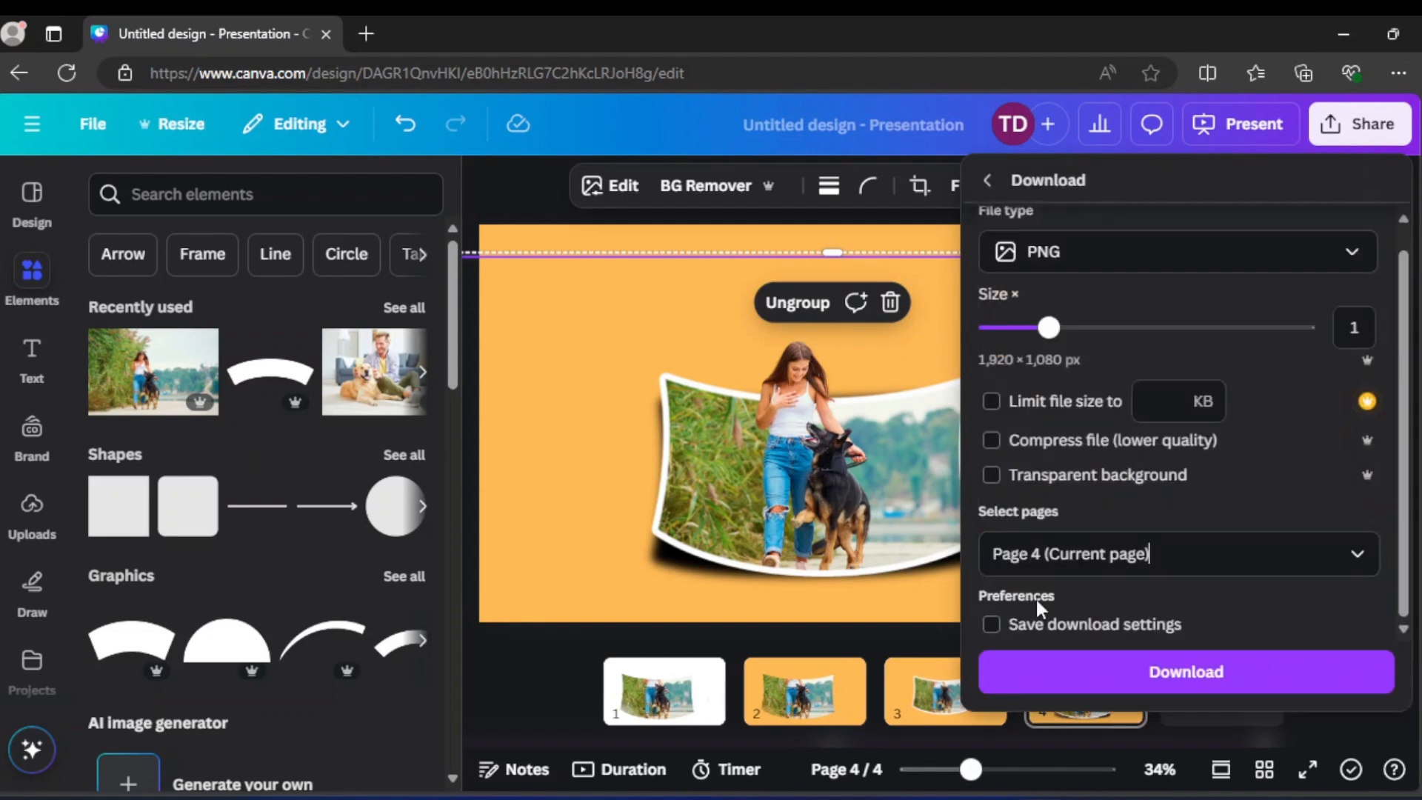
left_click(1039, 675)
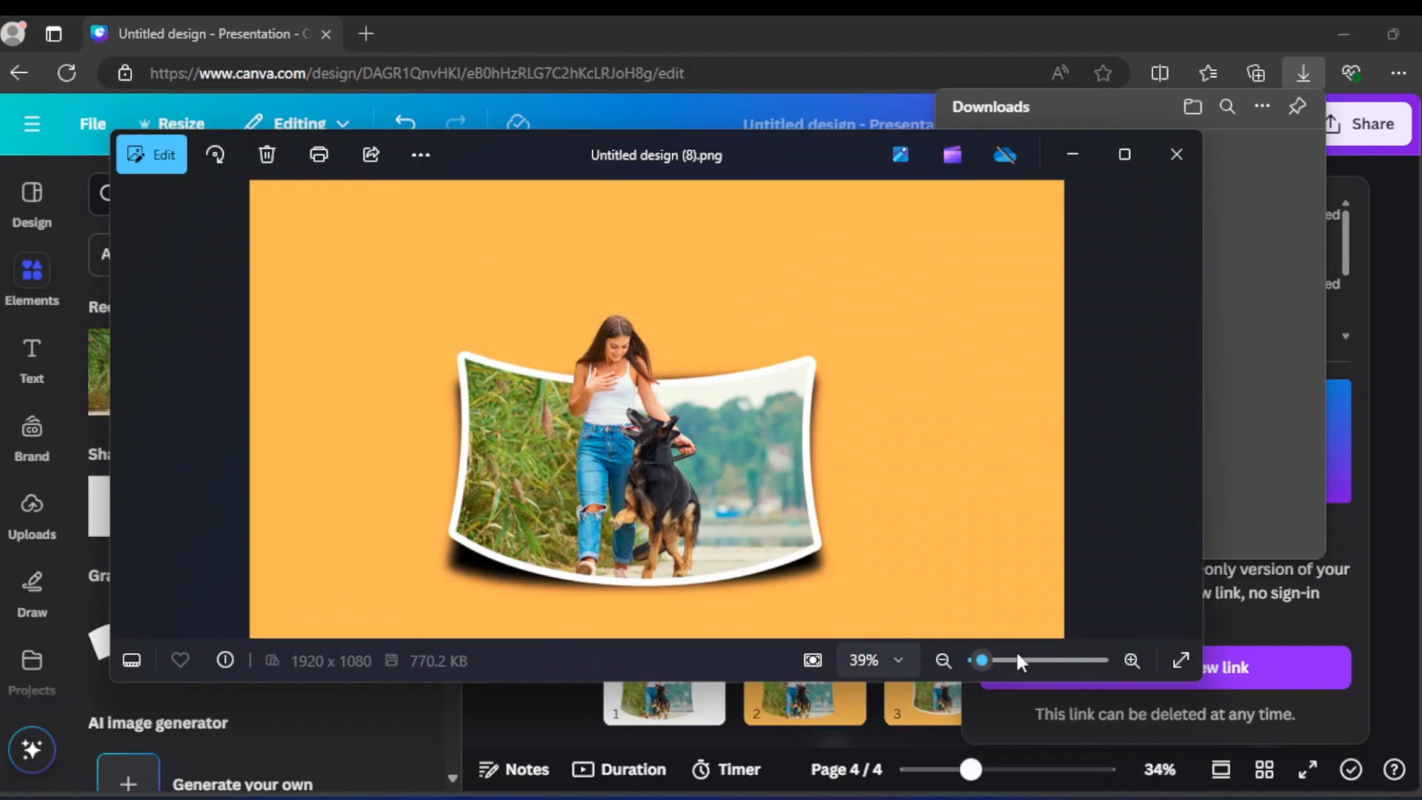
mouse_move(976, 659)
left_mouse_down()
mouse_move(999, 664)
mouse_move(948, 667)
mouse_move(983, 670)
left_mouse_up()
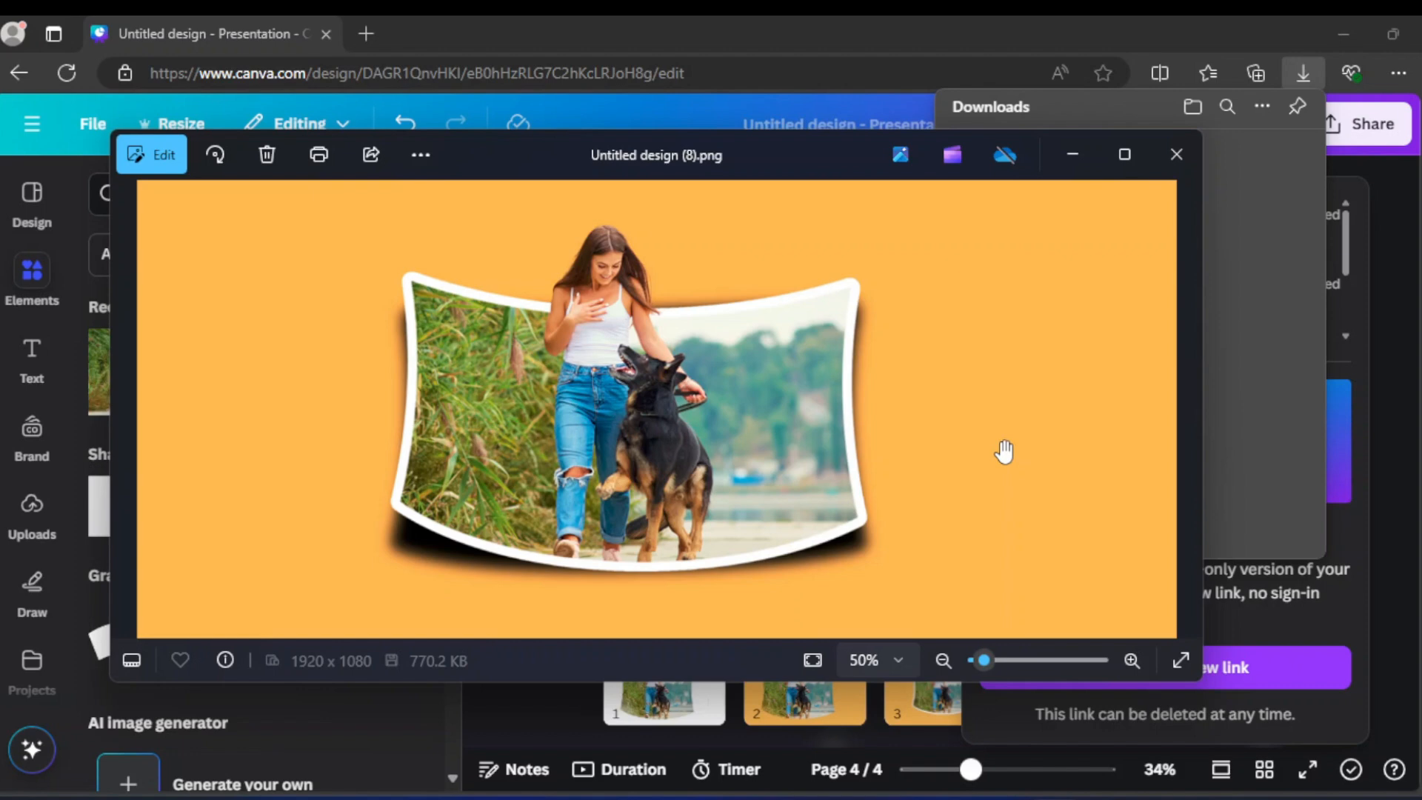